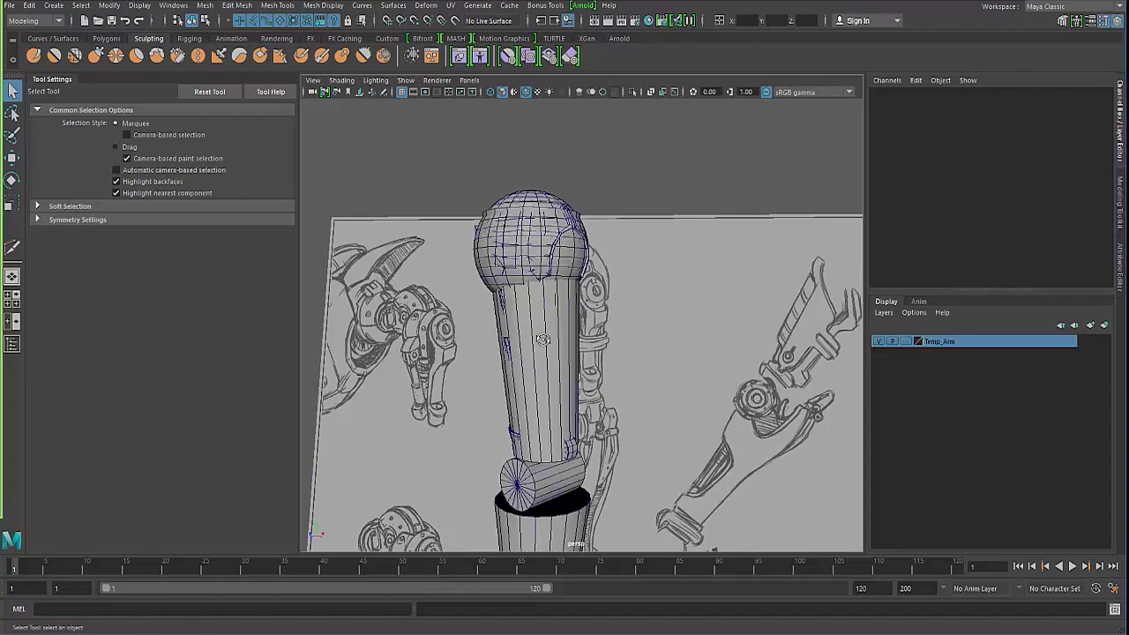
Look through camera1 in a single maximized view to compare the upper-arm cylinder with the reference drawing
alt+drag(543, 339, 492, 346)
click(561, 340)
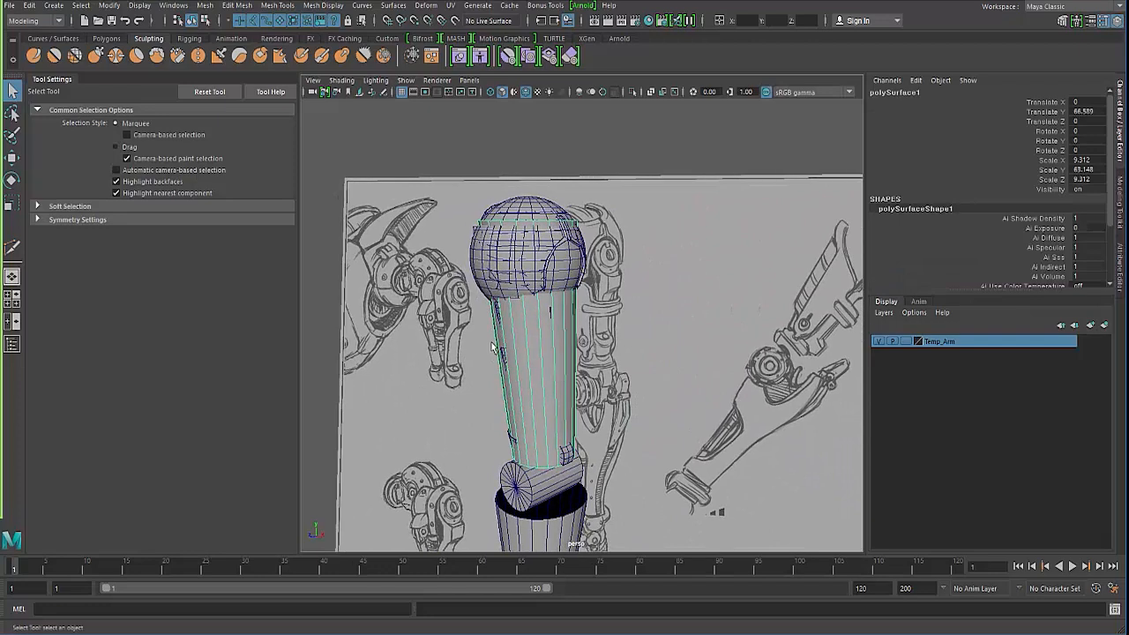
key(space)
click(470, 80)
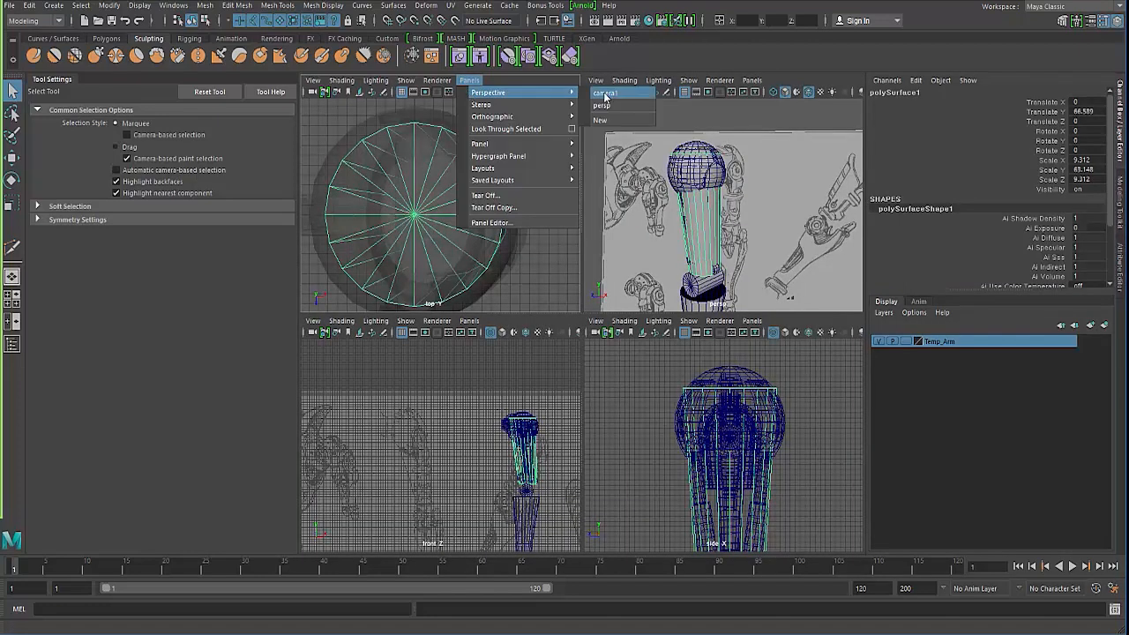
click(605, 94)
key(space)
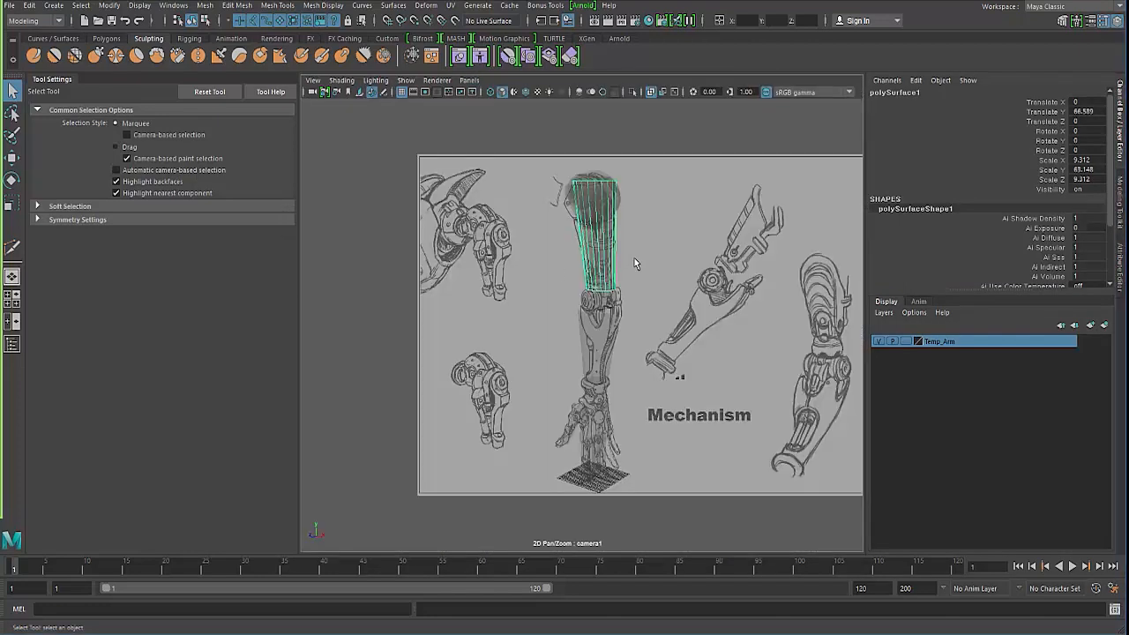
Duplicate the upper-arm template cylinder in place
click(346, 267)
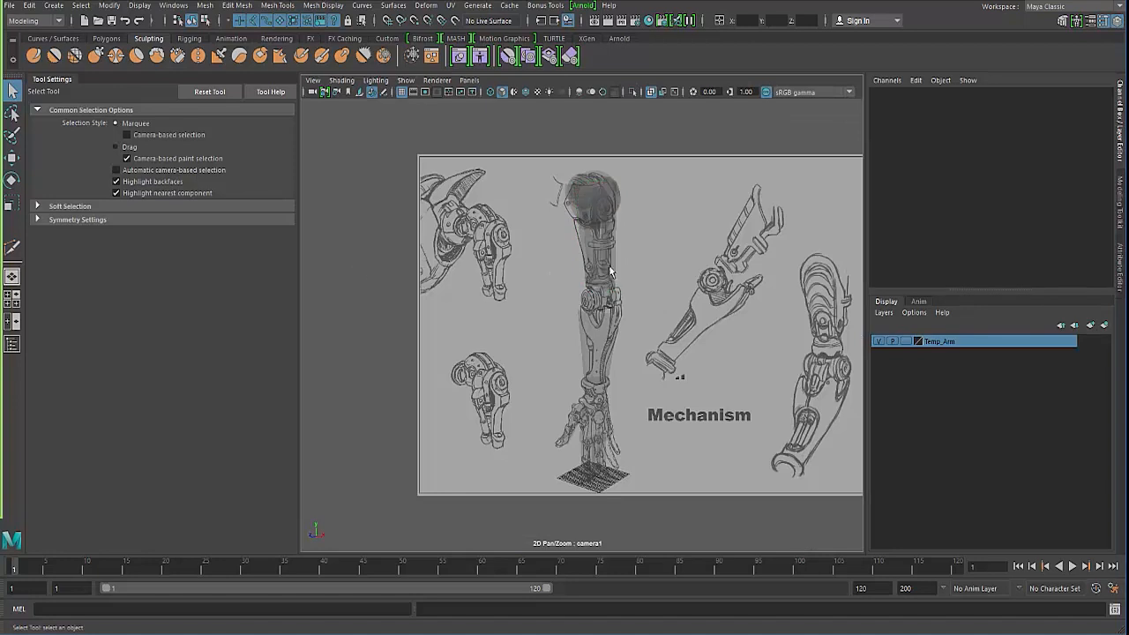
click(616, 252)
shift+right_drag(616, 251, 616, 256)
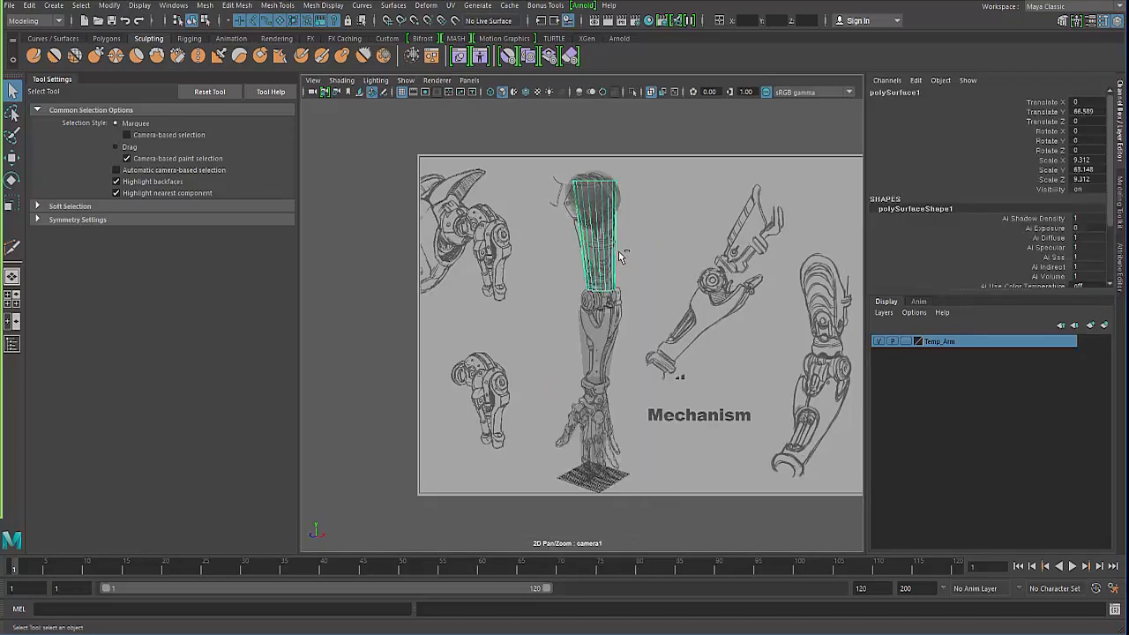
key(ctrl+d)
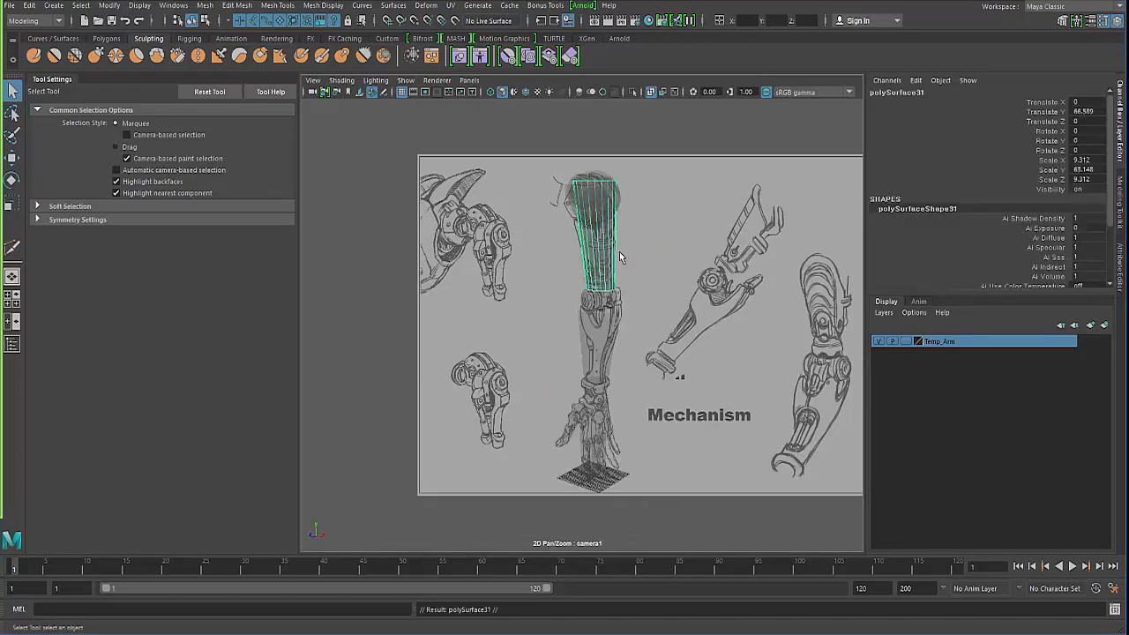
Check the duplicated cylinder's entry in the Outliner and minimize the Outliner window
click(175, 6)
click(190, 137)
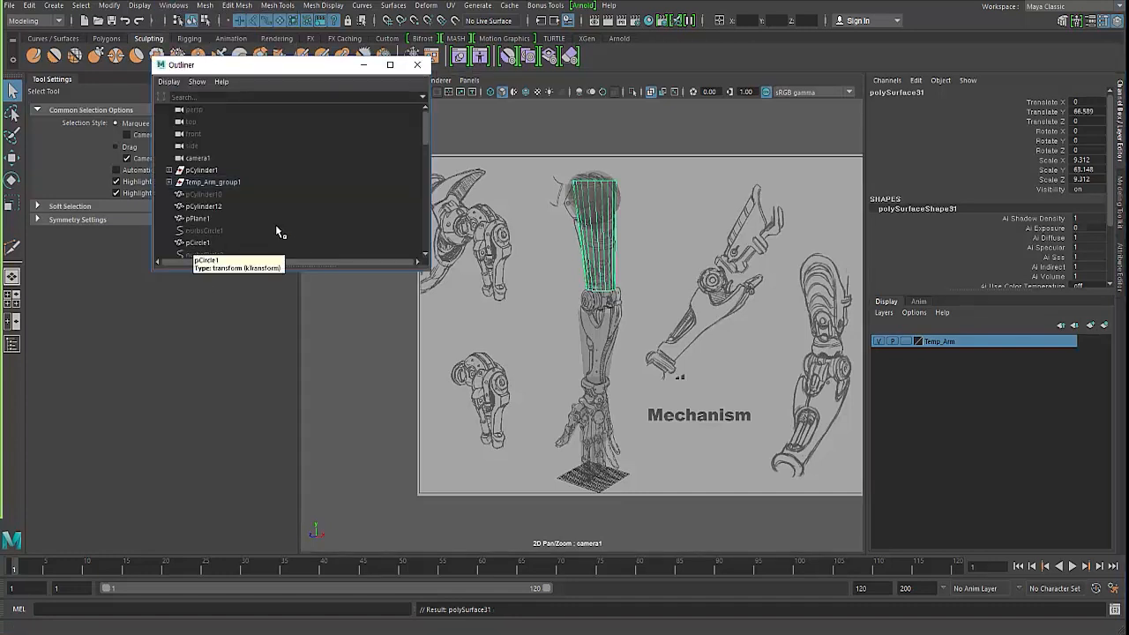
scroll(215, 225, down, 10)
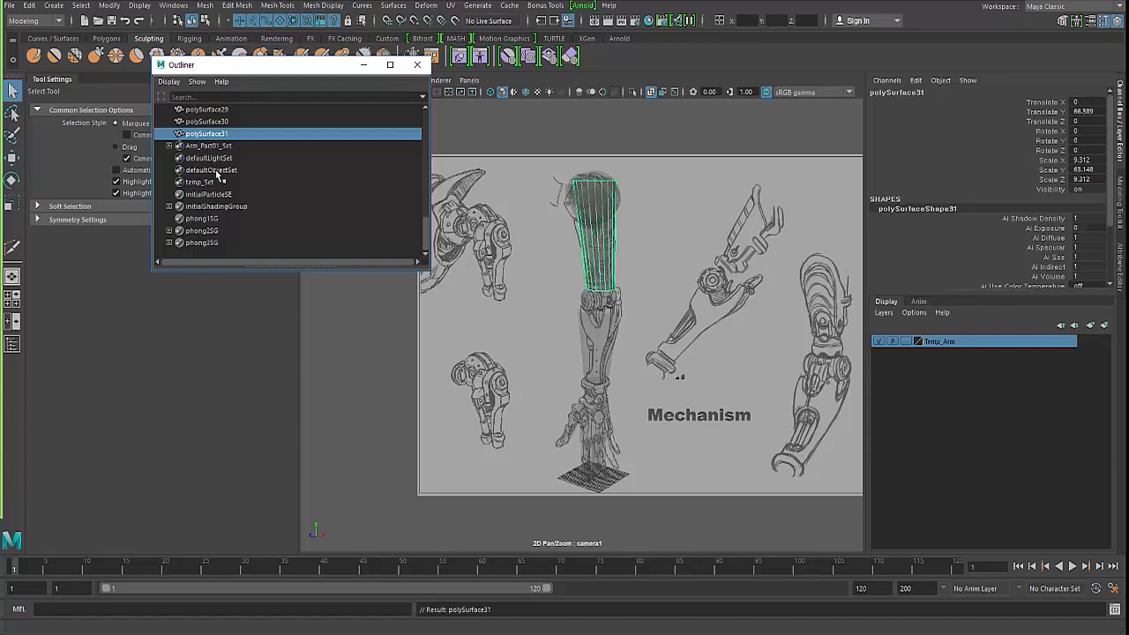
click(363, 64)
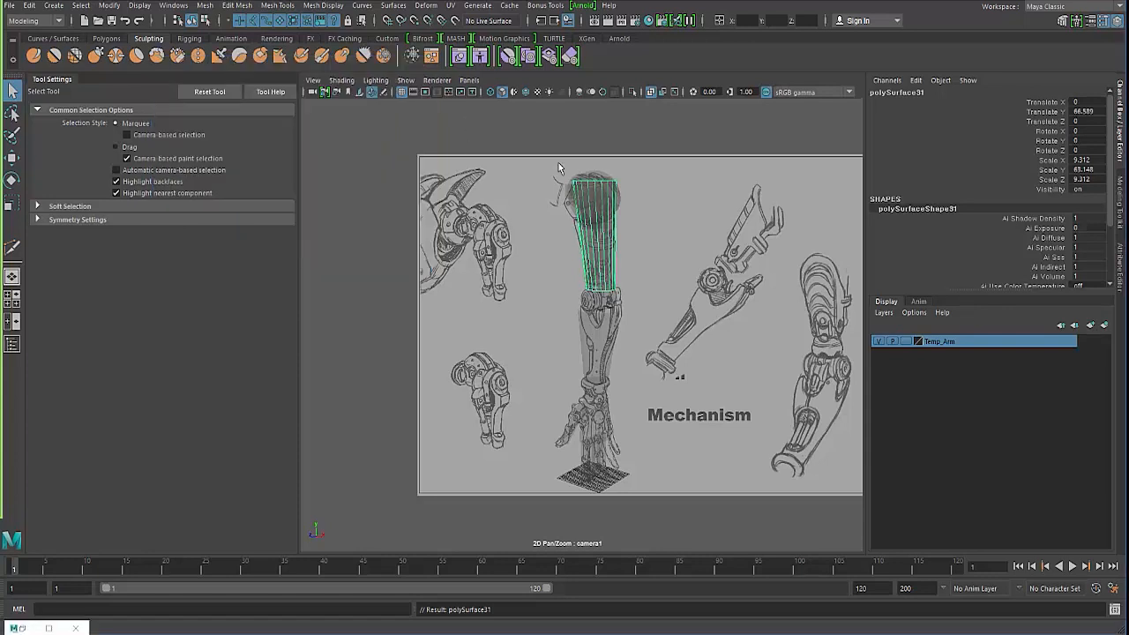
Hide the Temp_Arm layer and cut horizontal edge loops into the duplicated cylinder with Multi-Cut, following the reference sketch
click(878, 341)
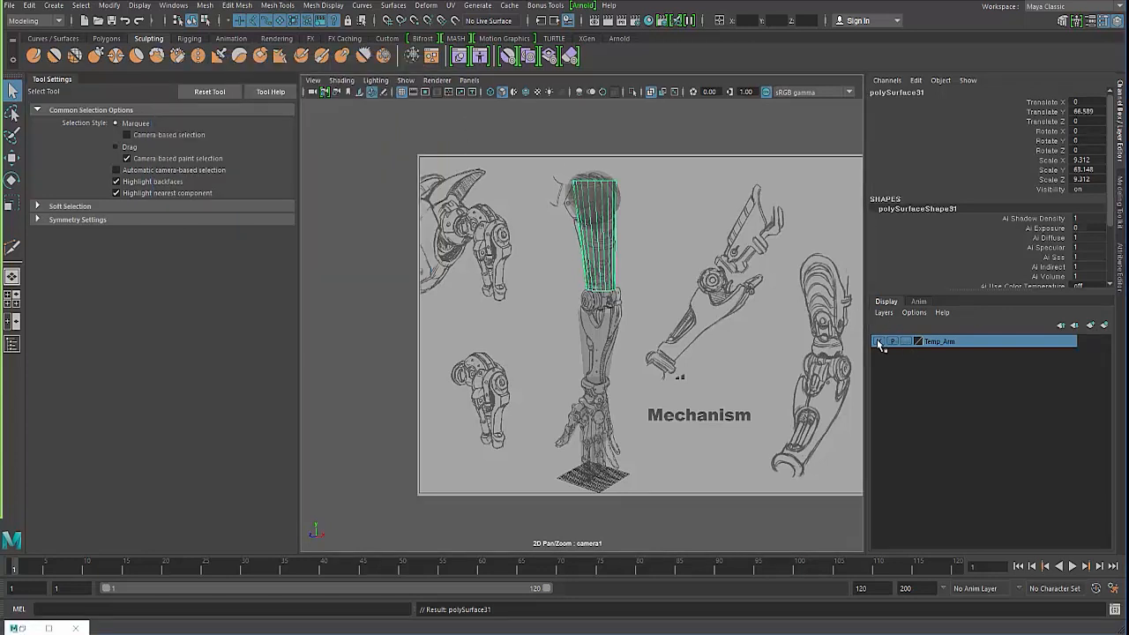
click(457, 263)
click(599, 275)
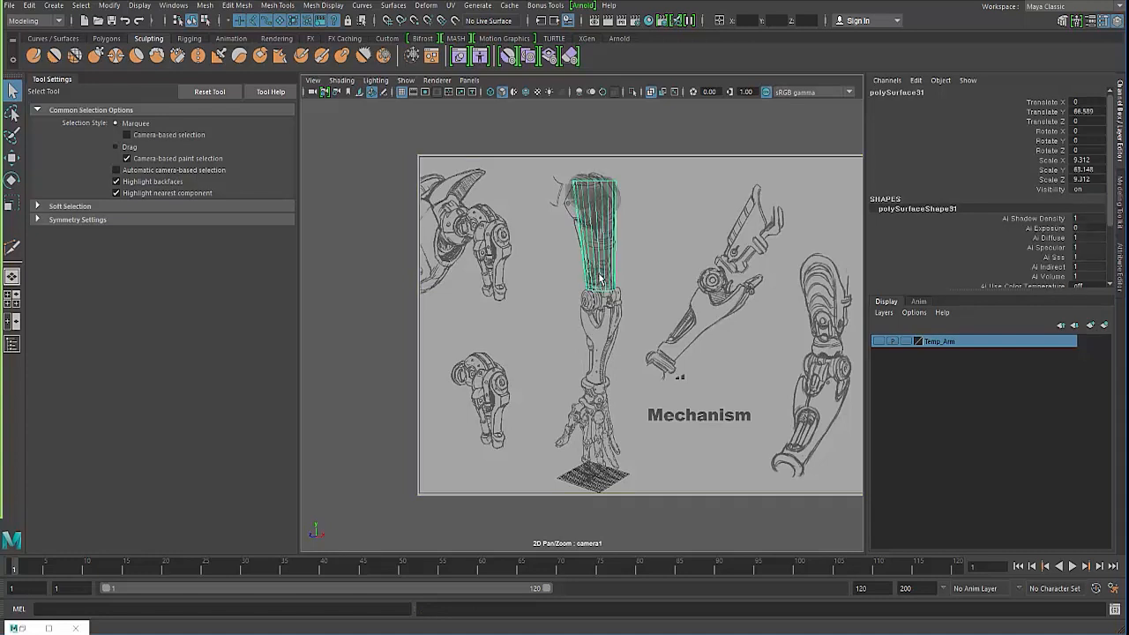
shift+right_click(611, 262)
shift+right_drag(607, 244, 551, 240)
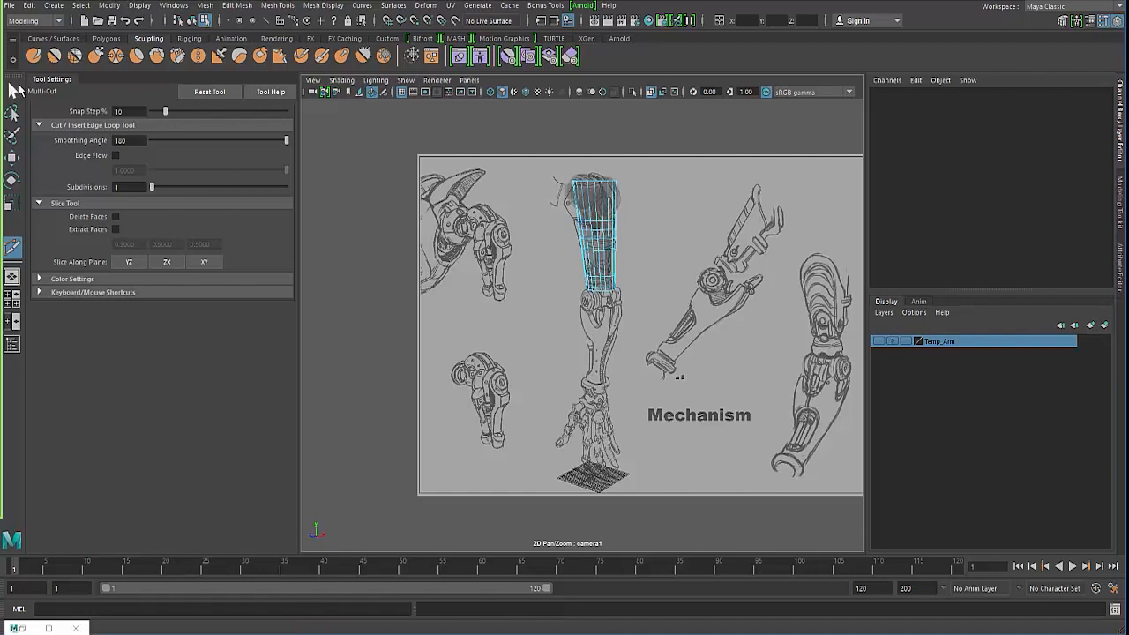
click(12, 90)
Delete faces along the cylinder's front centre column, in the middle and near the lower end, to open gaps over the inner parts
key(space)
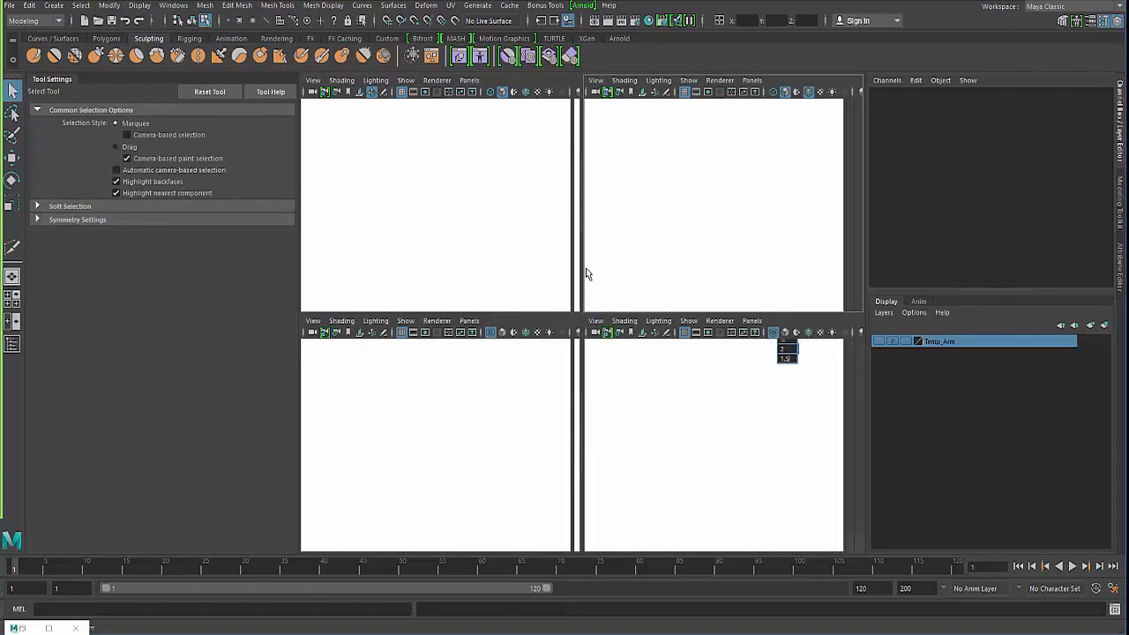
key(space)
mouse_move(540, 287)
alt+mouse_down()
mouse_move(508, 282)
mouse_move(513, 304)
mouse_move(529, 308)
mouse_move(522, 333)
alt+mouse_up()
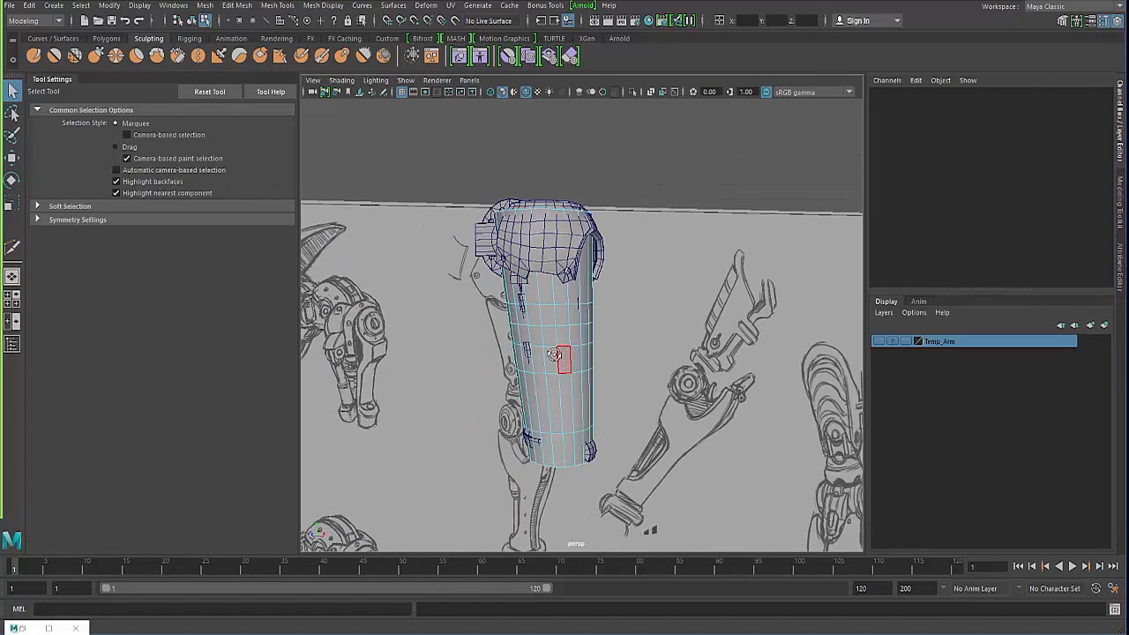
key(space)
key(space)
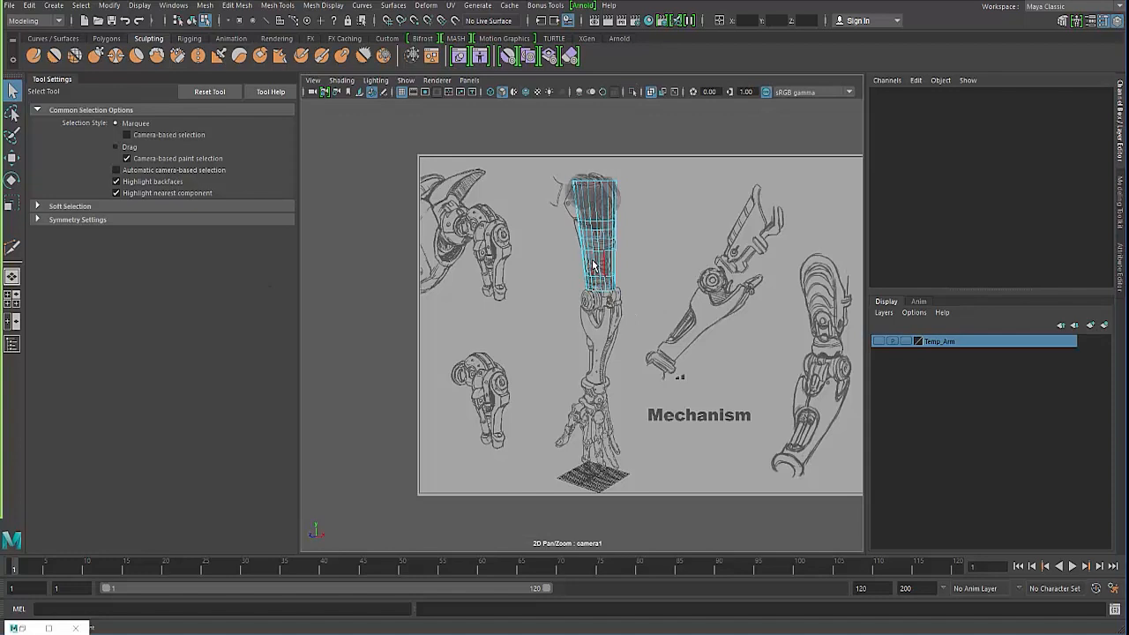
right_drag(600, 266, 599, 291)
click(596, 268)
click(623, 304)
click(604, 287)
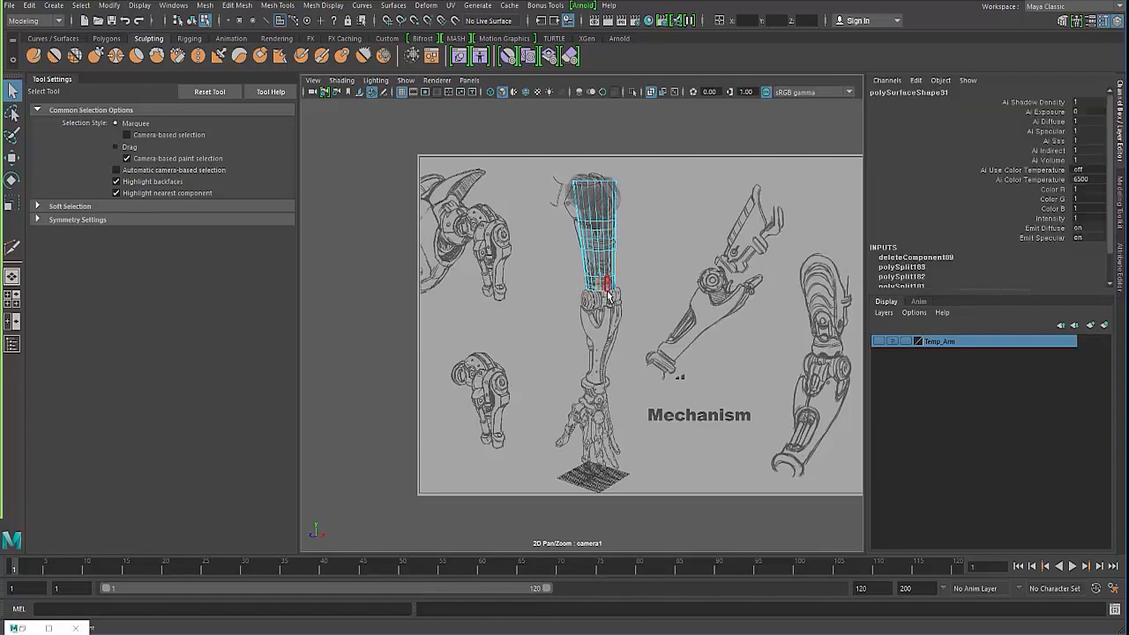
click(605, 291)
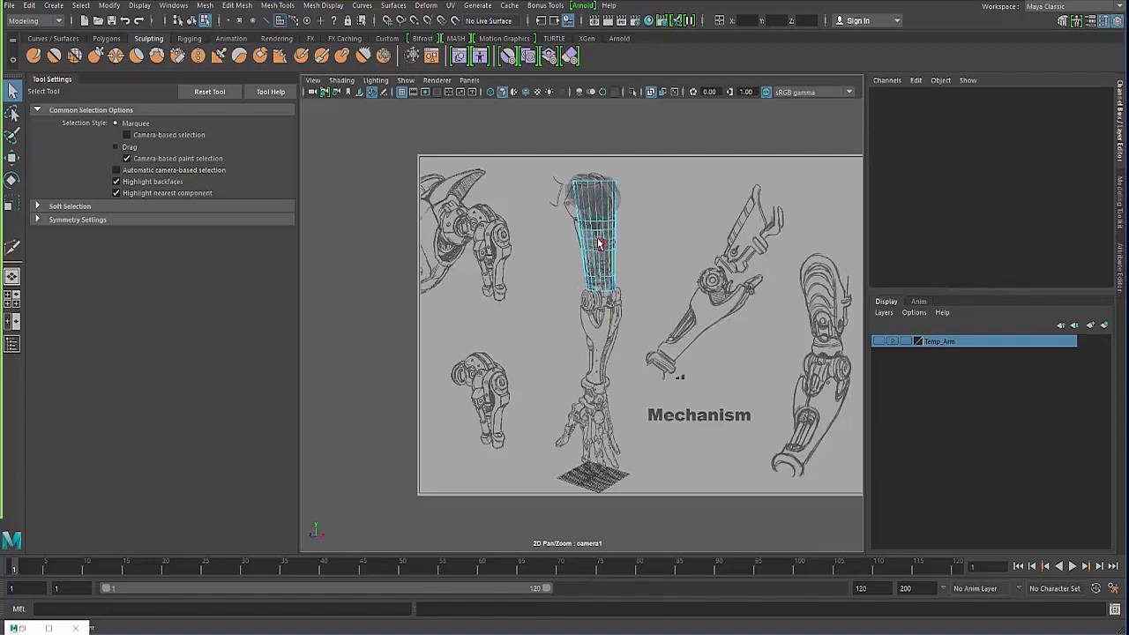
click(595, 234)
click(644, 288)
Delete the remaining upper faces of the front centre column so the gap extends up under the shoulder cap
key(space)
key(space)
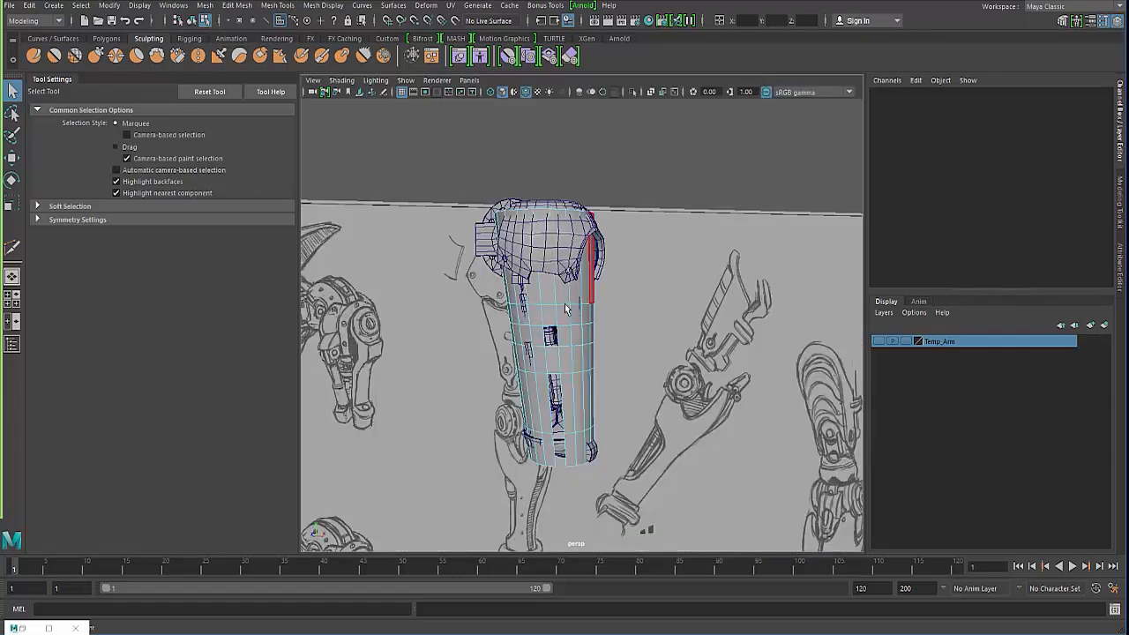
alt+drag(552, 313, 548, 293)
click(539, 317)
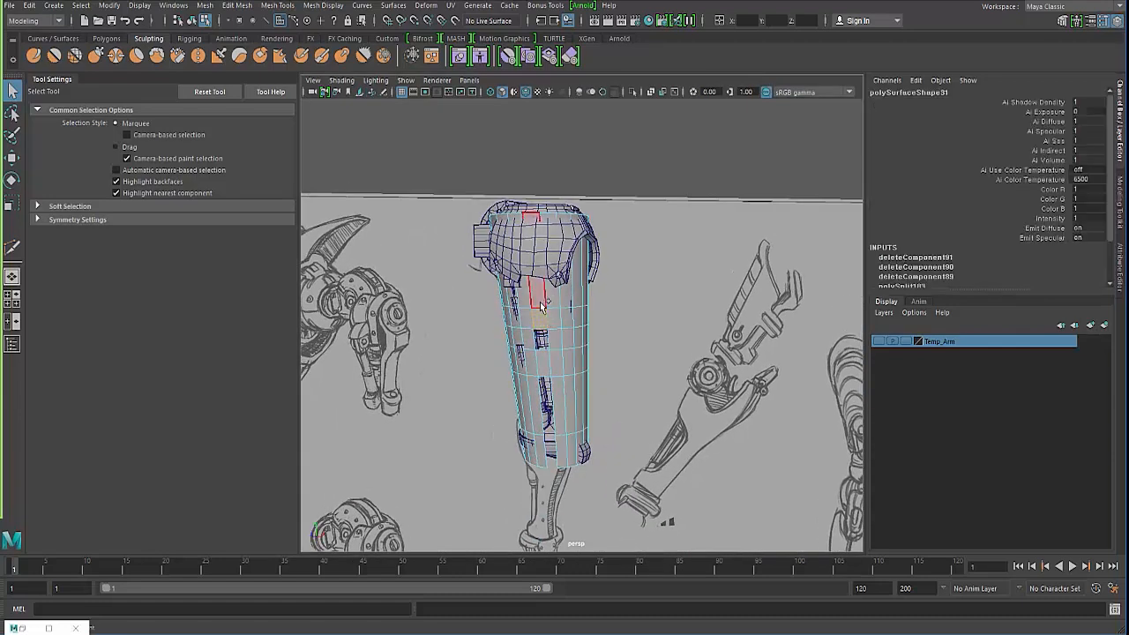
click(478, 291)
Try deleting the cylinder's uppermost band of faces, and undo the deletion
drag(444, 159, 669, 222)
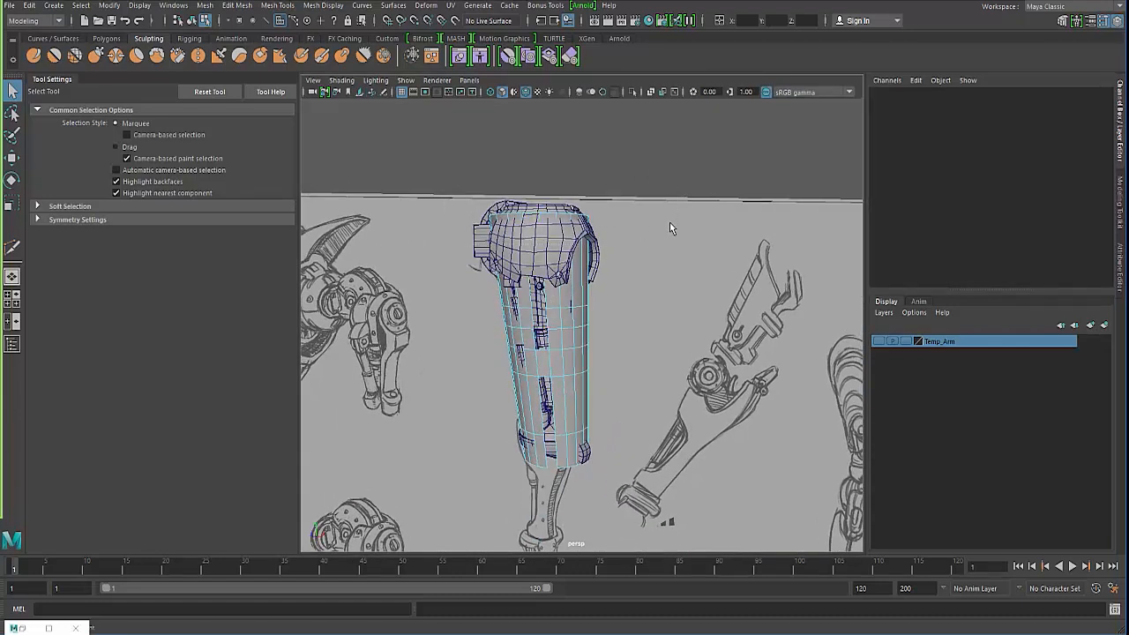
click(432, 308)
mouse_move(474, 309)
alt+mouse_down()
mouse_move(545, 310)
mouse_move(510, 340)
mouse_move(534, 328)
alt+mouse_up()
key(ctrl+z)
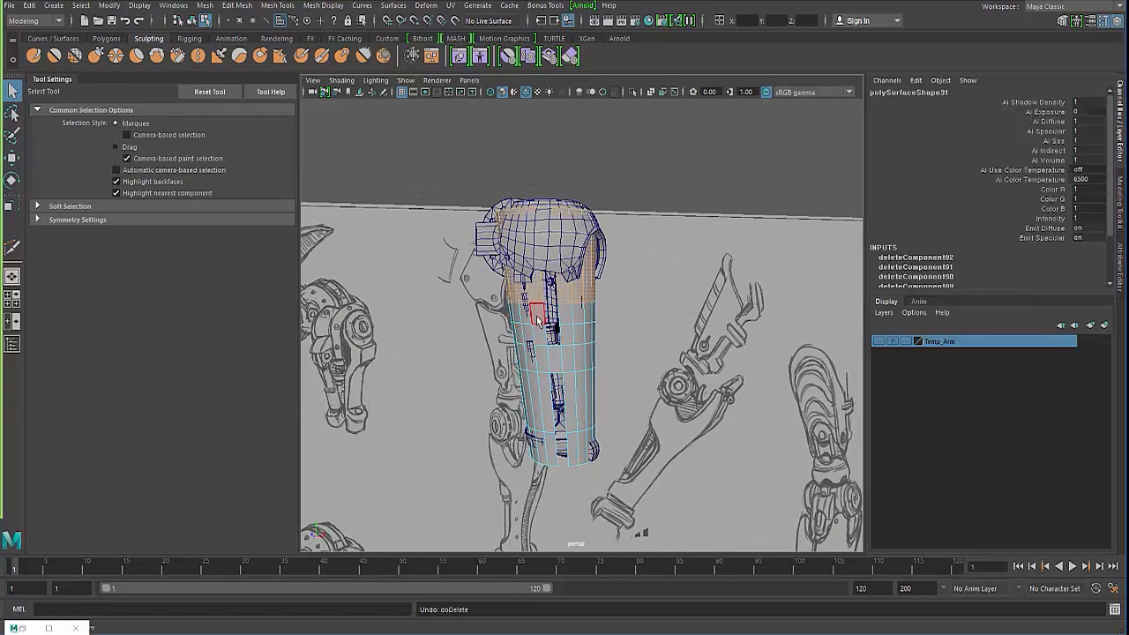
Insert an edge loop around the cylinder's upper band, just beneath the shoulder cap, with Multi-Cut
key(F8)
key(F8)
key(F8)
shift+right_drag(579, 291, 520, 290)
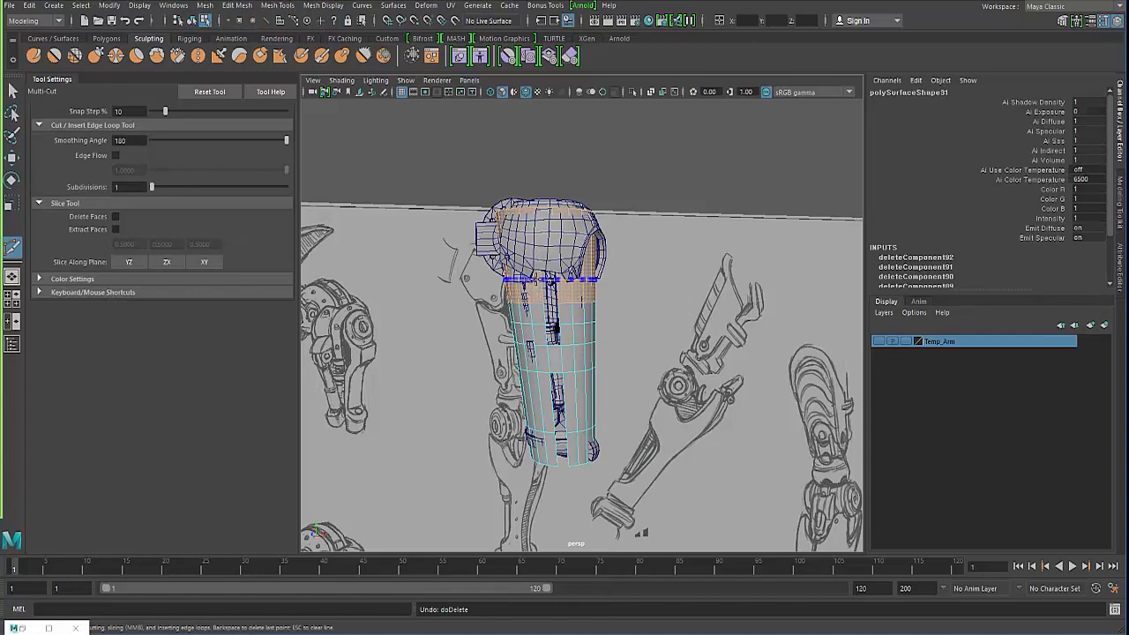
ctrl+click(535, 279)
alt+drag(511, 313, 546, 311)
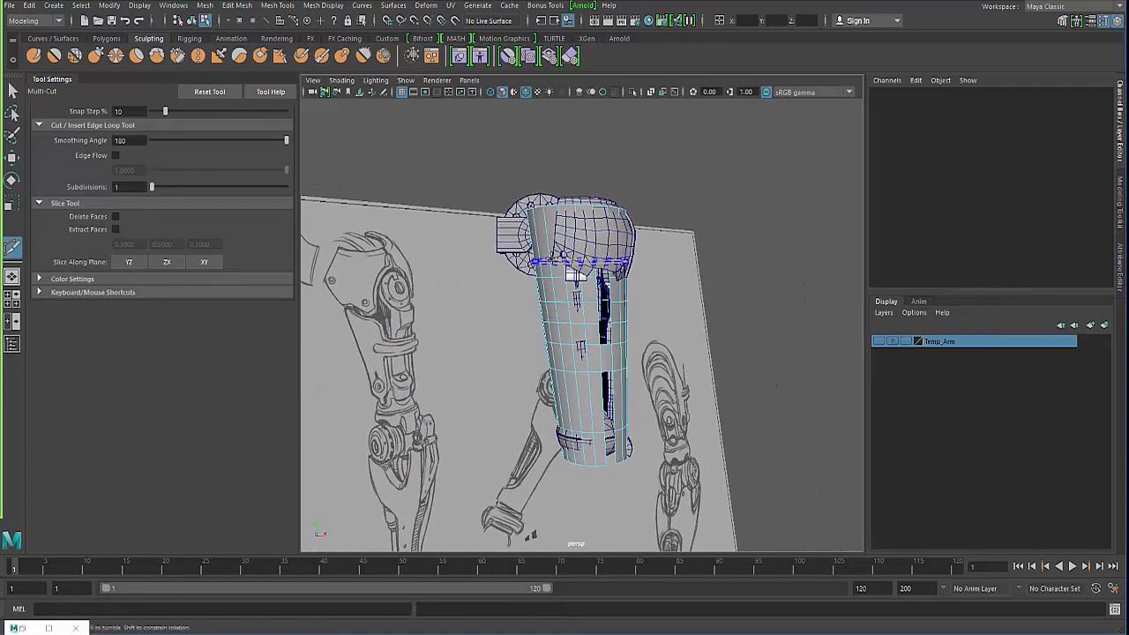
alt+drag(542, 283, 564, 273)
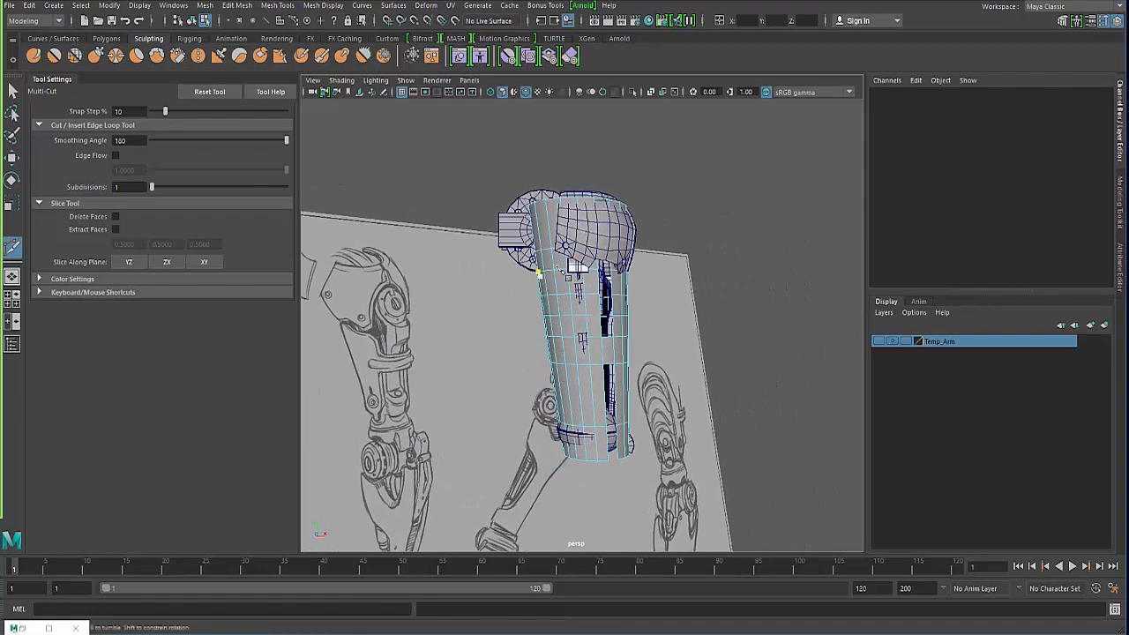
click(12, 90)
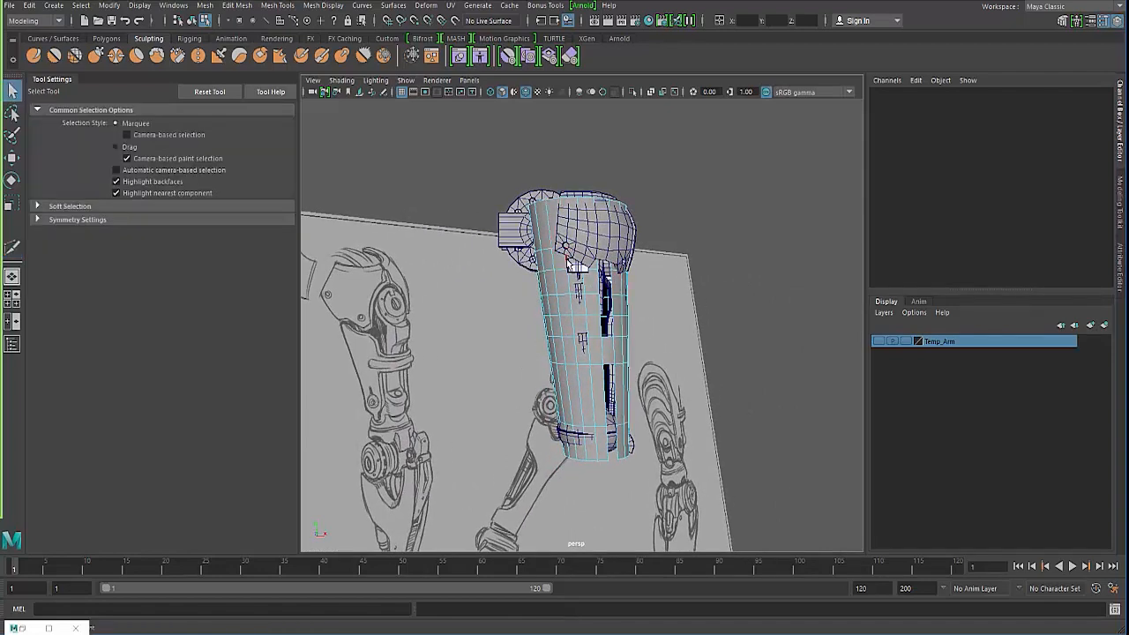
Slide the new upper edge loop slightly down the cylinder using the Move tool with Transform Constraint set to Edge
alt+drag(567, 260, 549, 273)
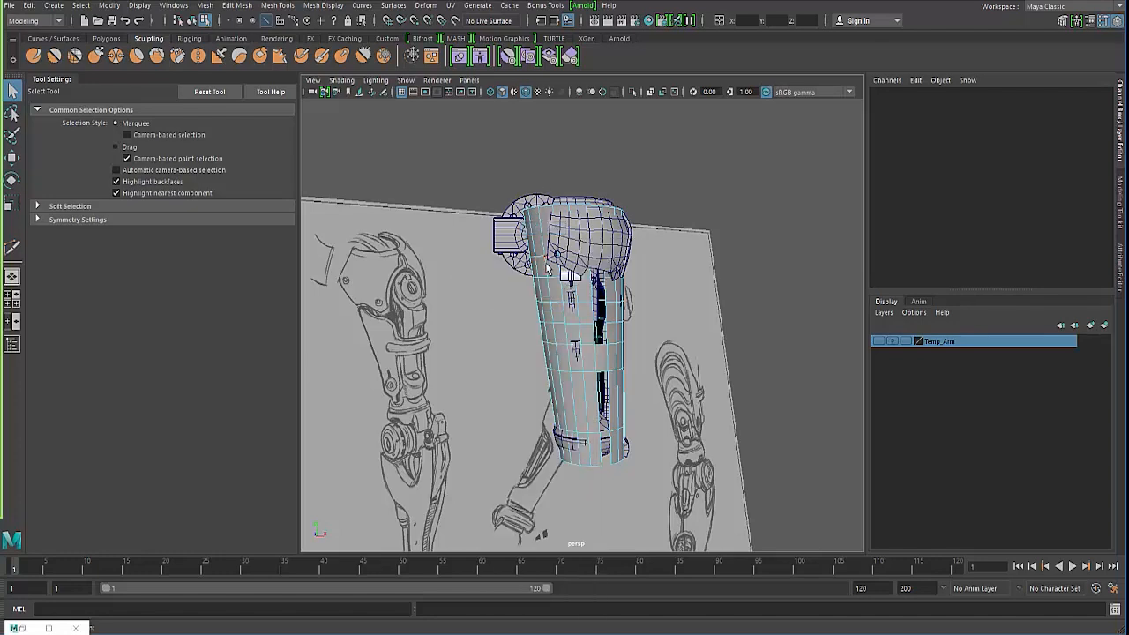
click(540, 262)
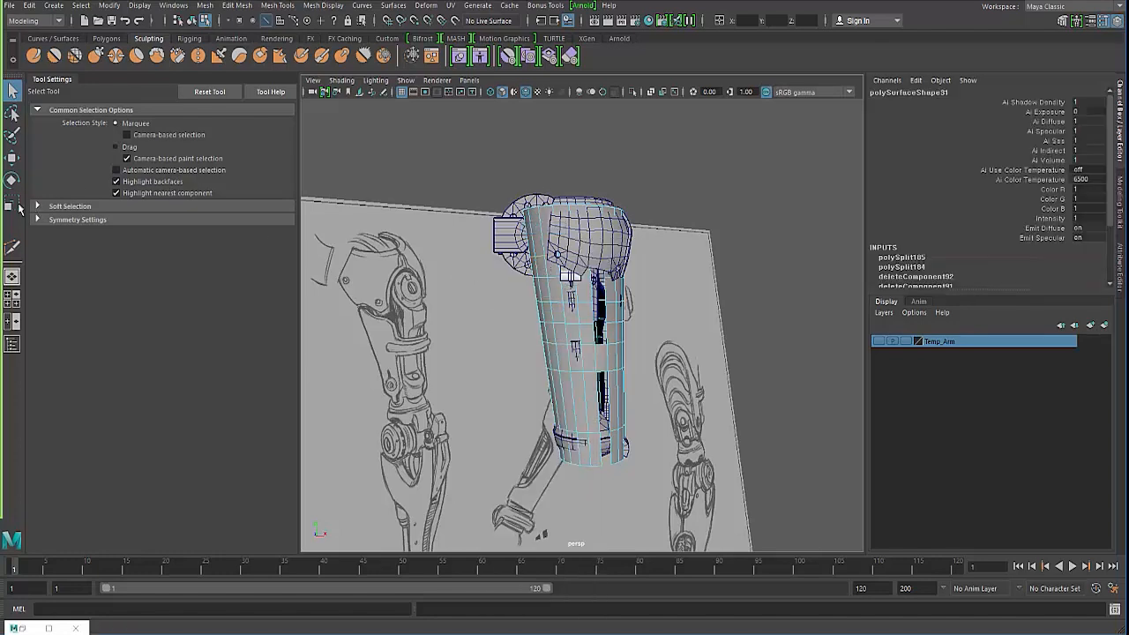
click(11, 157)
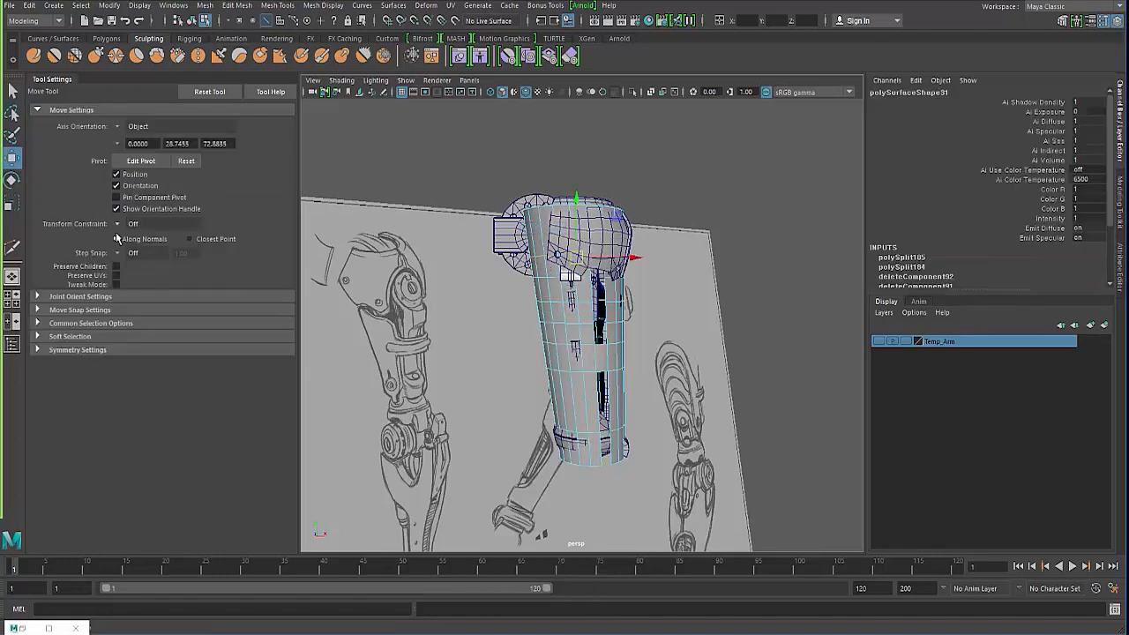
click(121, 224)
click(137, 242)
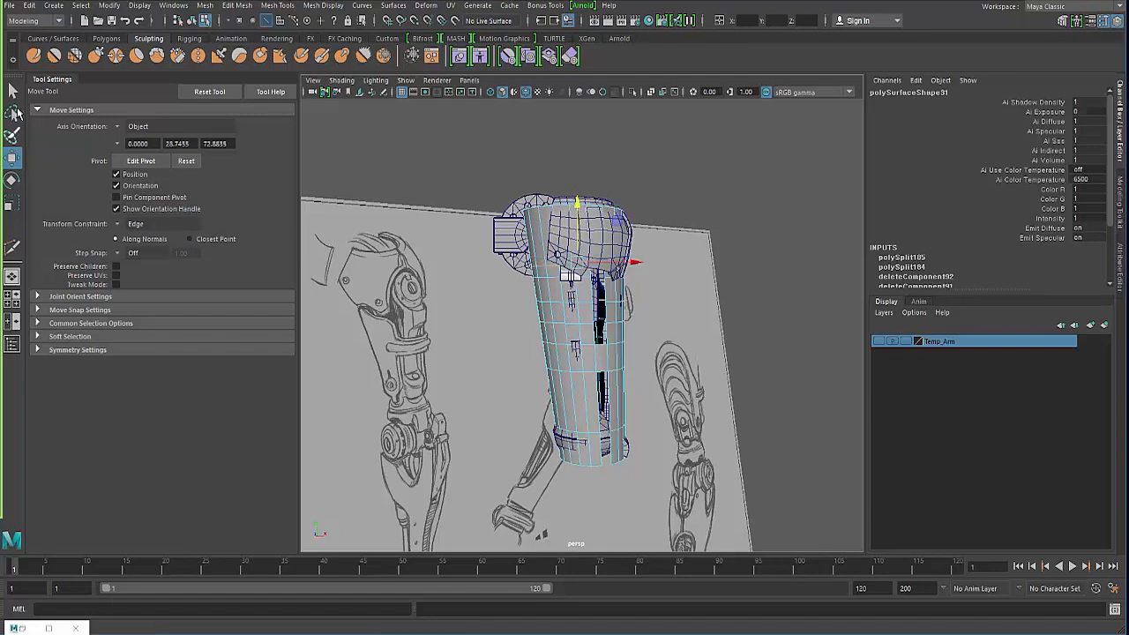
Delete the band of faces above the new edge loop, inside the shoulder cap
click(12, 93)
alt+drag(540, 238, 493, 242)
drag(465, 149, 649, 220)
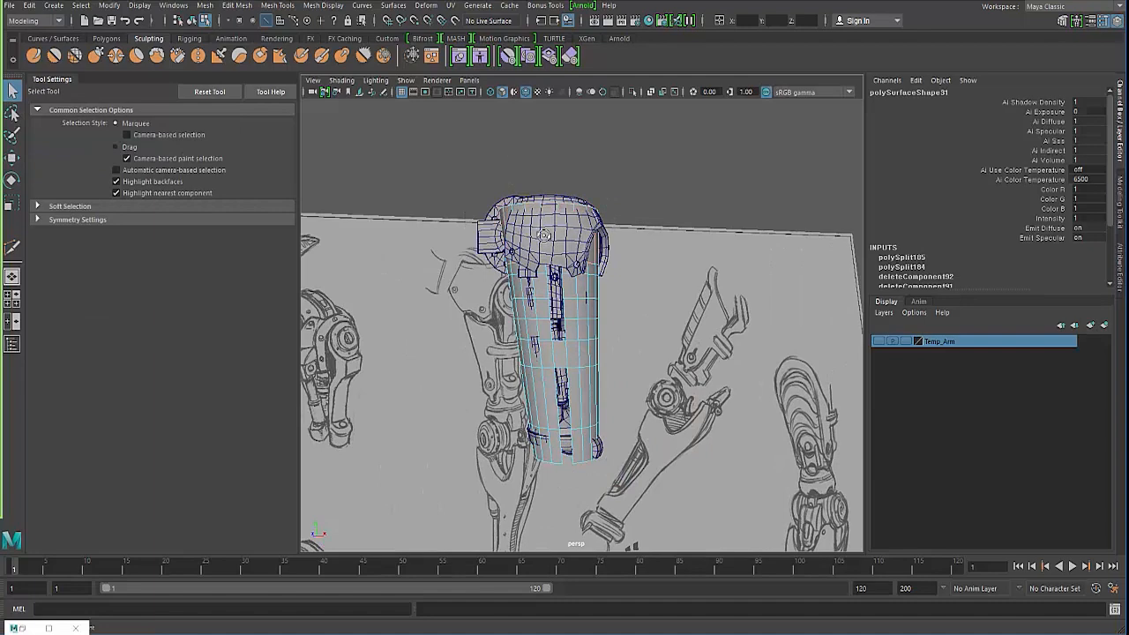
alt+drag(544, 236, 455, 237)
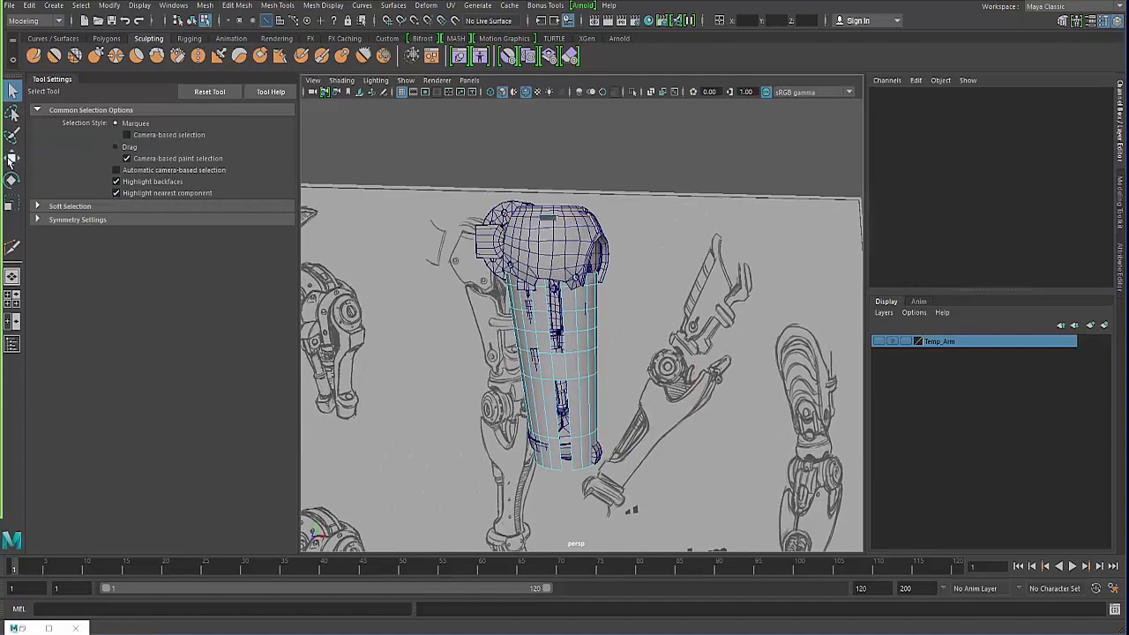
Set the Move tool's Transform Constraint to Off
click(13, 157)
click(128, 224)
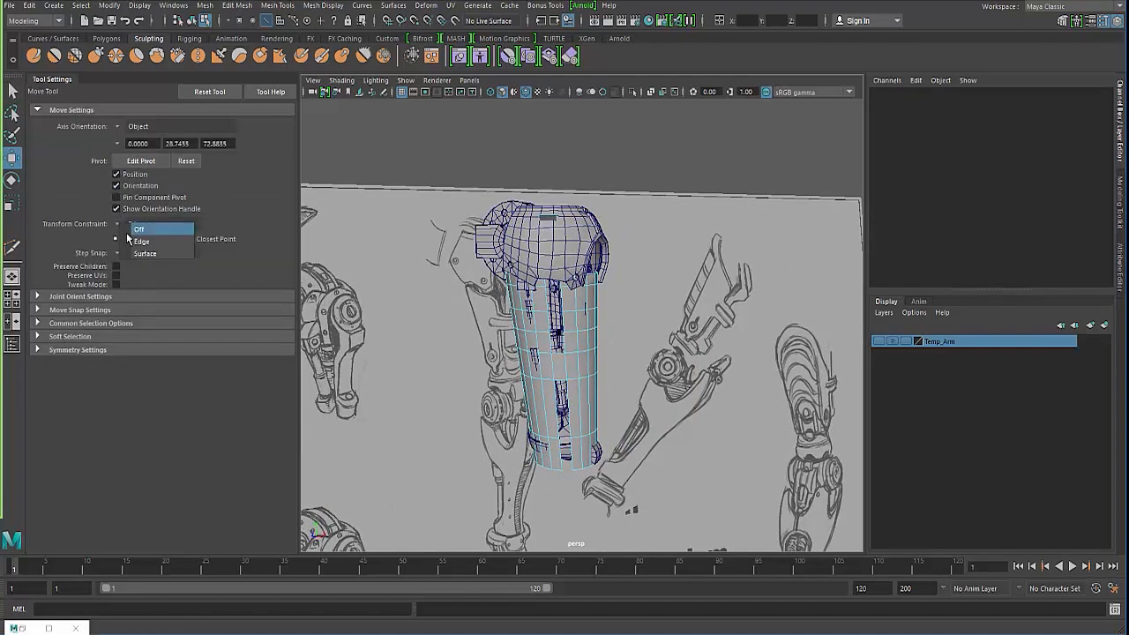
click(133, 228)
Delete one lengthwise half of the cylinder's faces in the top view, keeping the half on the other side of the centre line
alt+drag(395, 352, 482, 167)
alt+drag(540, 273, 455, 325)
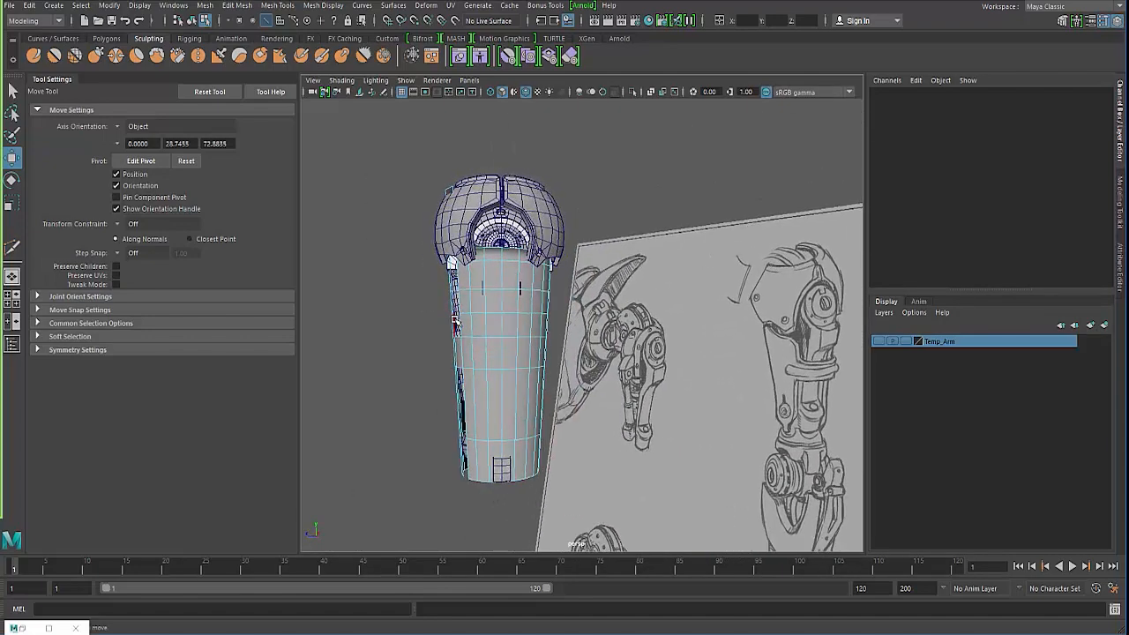
click(506, 332)
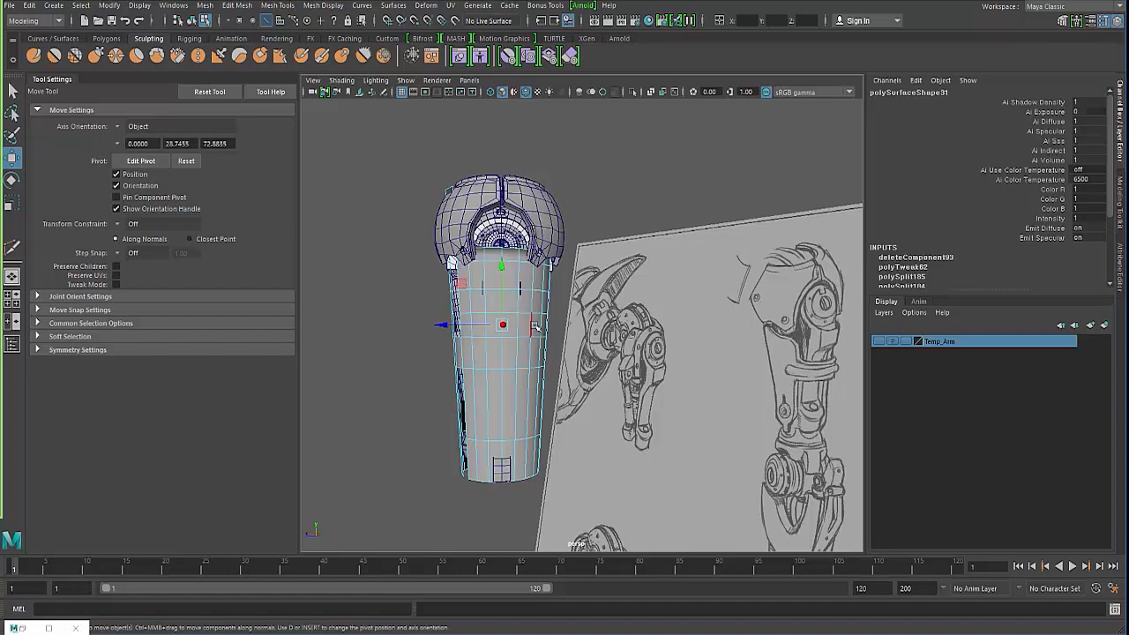
alt+drag(534, 326, 502, 323)
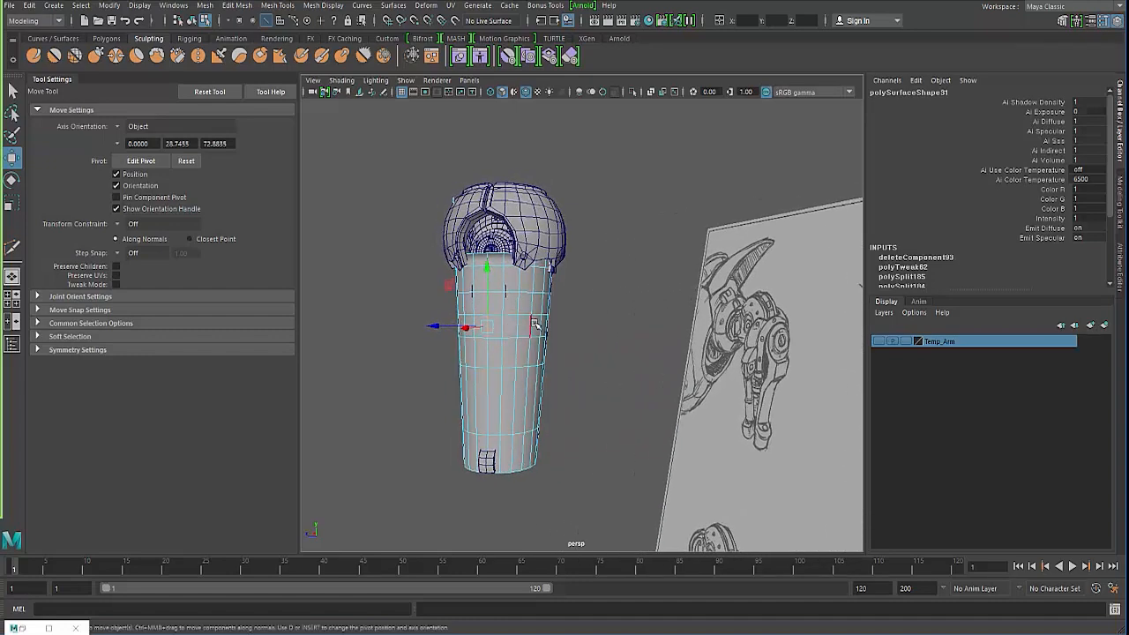
right_drag(535, 324, 535, 331)
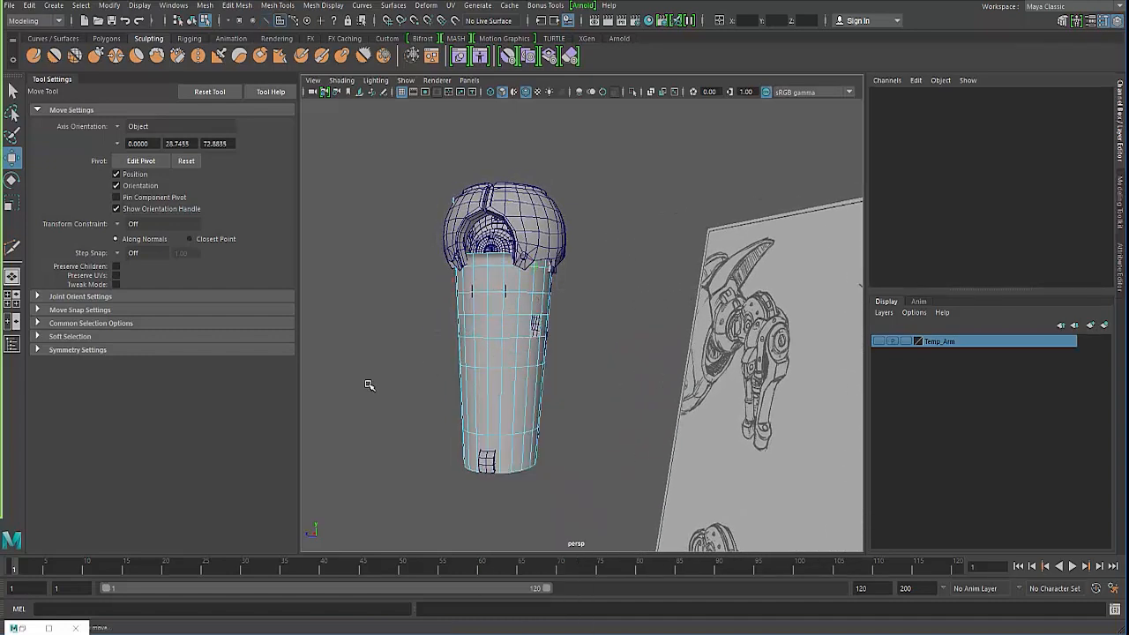
mouse_move(369, 384)
alt+mouse_down()
mouse_move(413, 384)
mouse_move(503, 258)
mouse_move(642, 569)
alt+mouse_up()
alt+drag(335, 330, 386, 340)
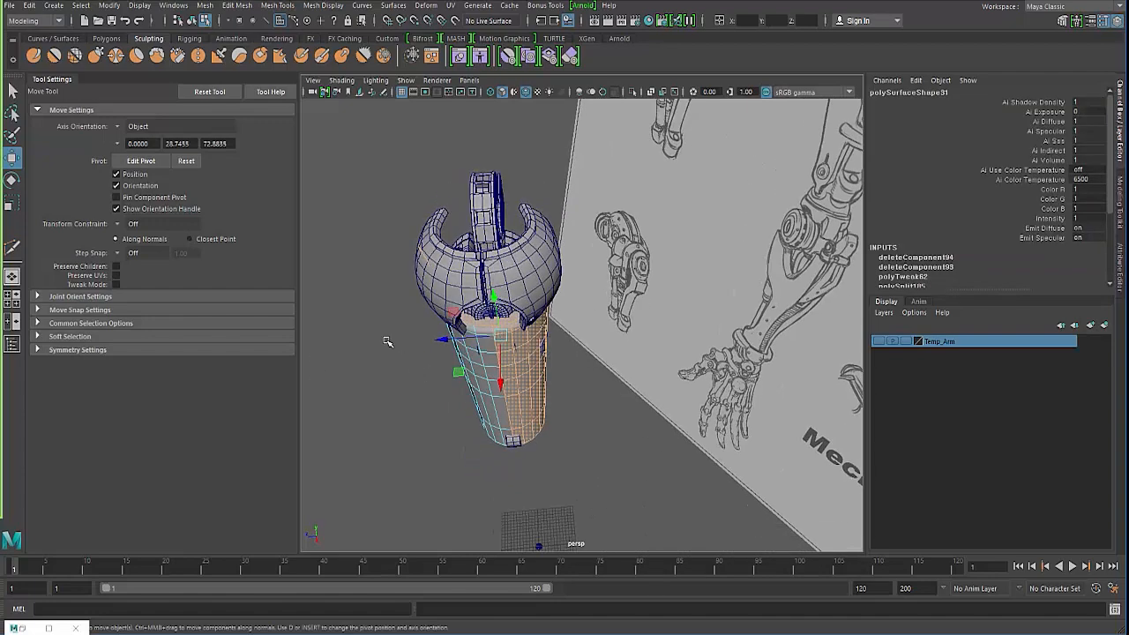
key(space)
key(space)
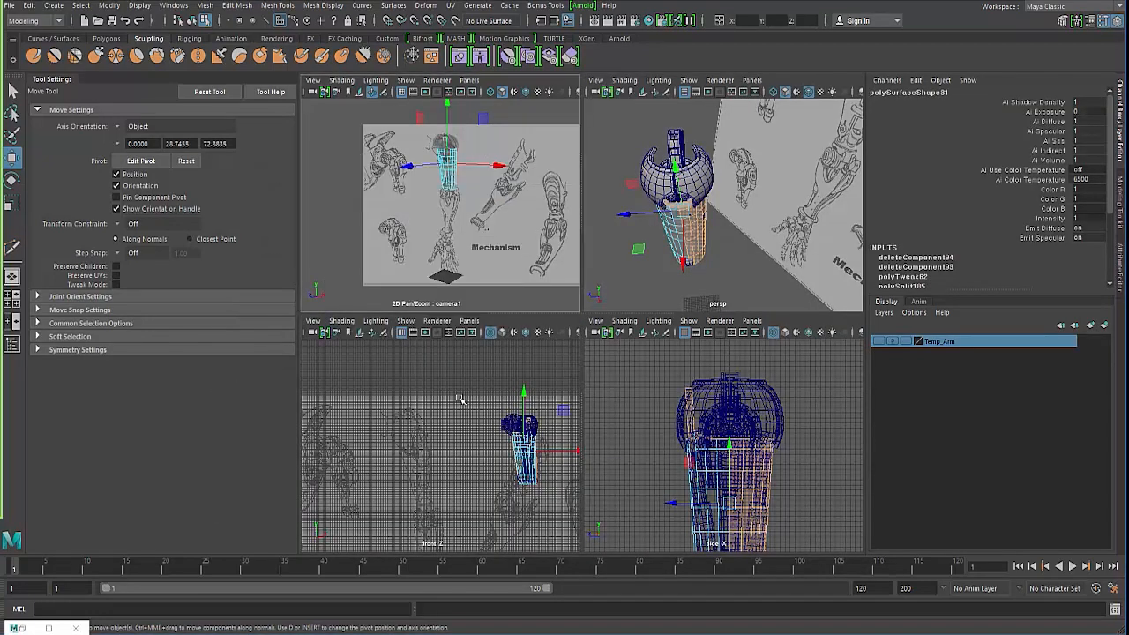
key(space)
key(space)
click(458, 394)
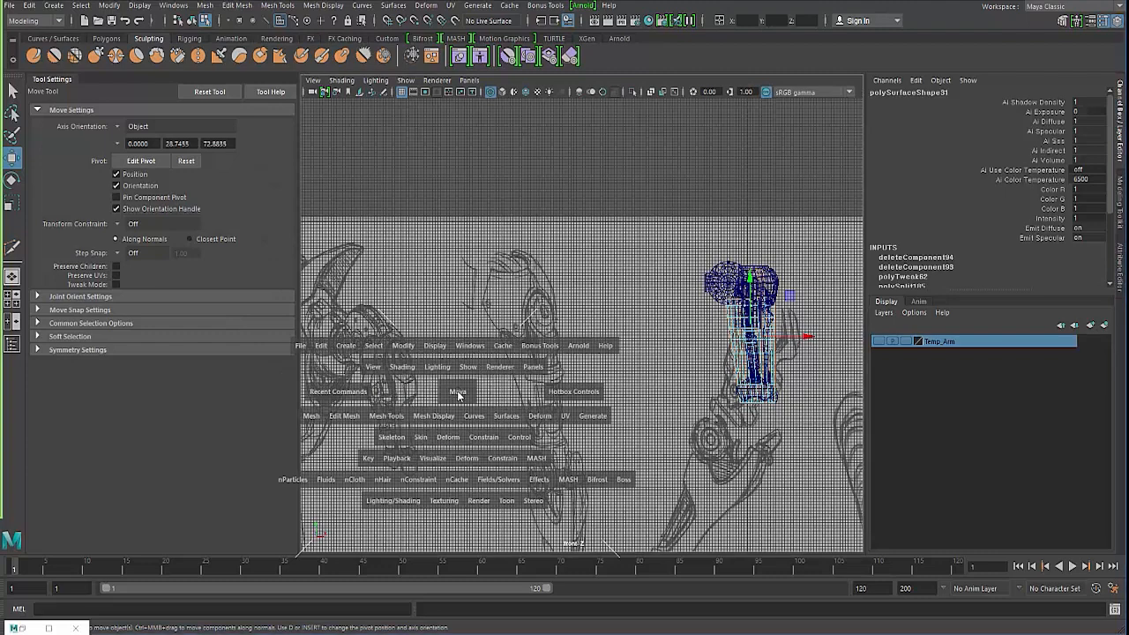
click(398, 392)
alt+right_drag(494, 382, 433, 397)
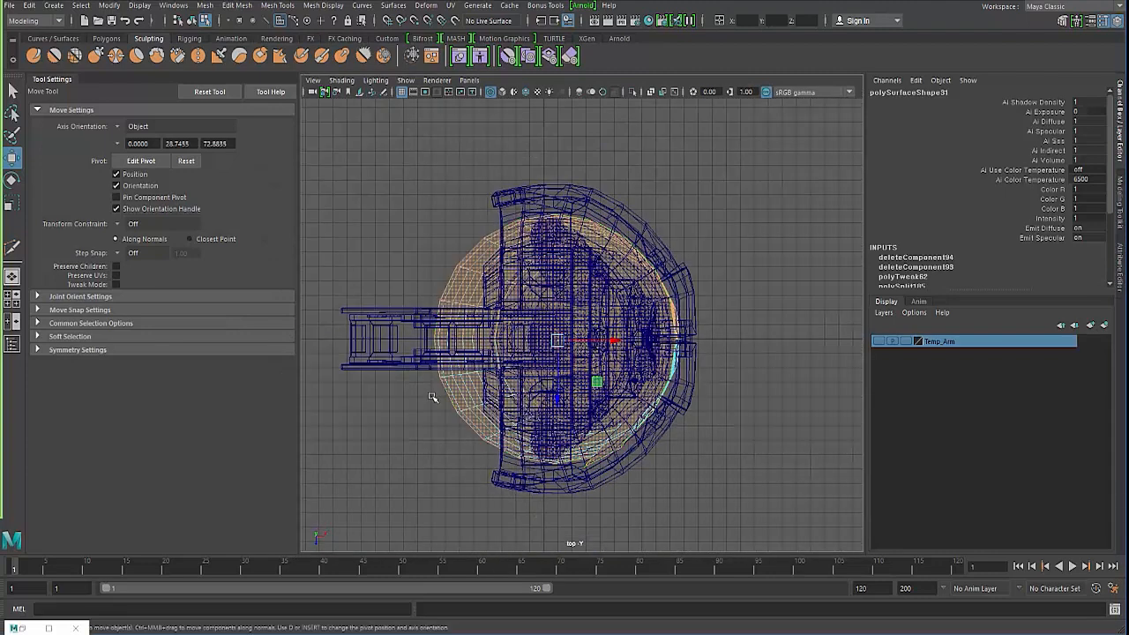
drag(770, 521, 369, 346)
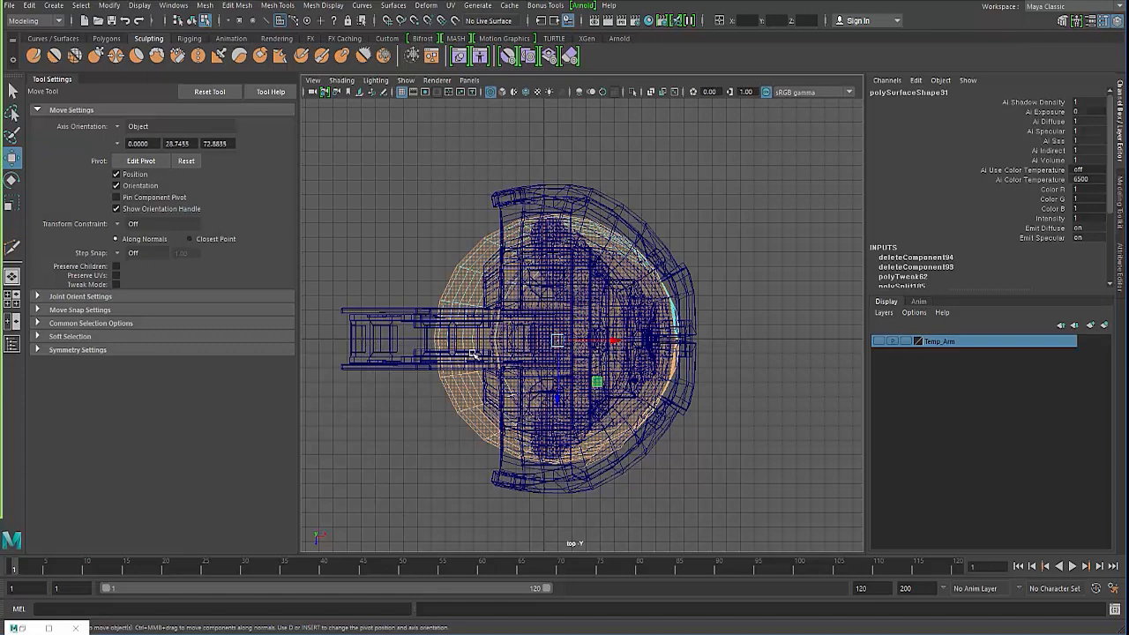
key(space)
key(space)
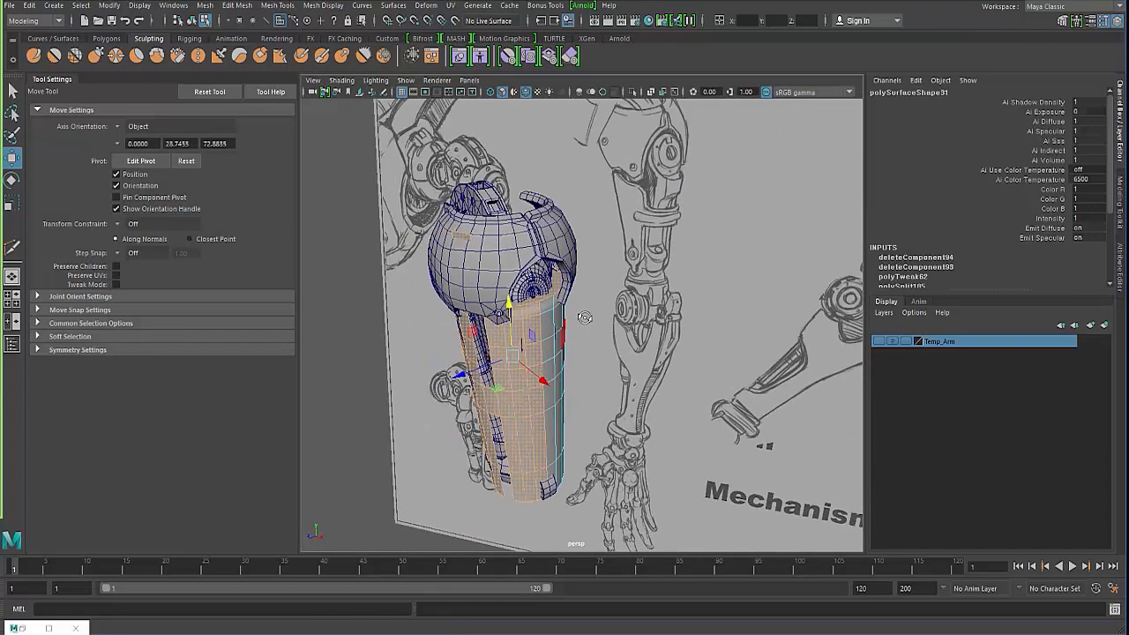
key(space)
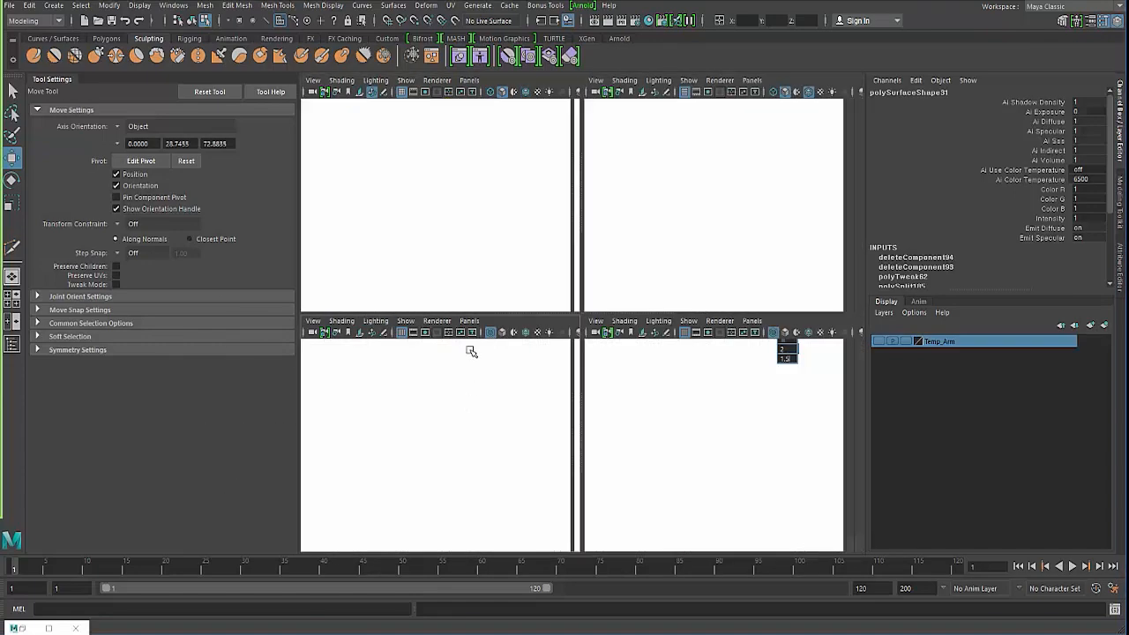
key(space)
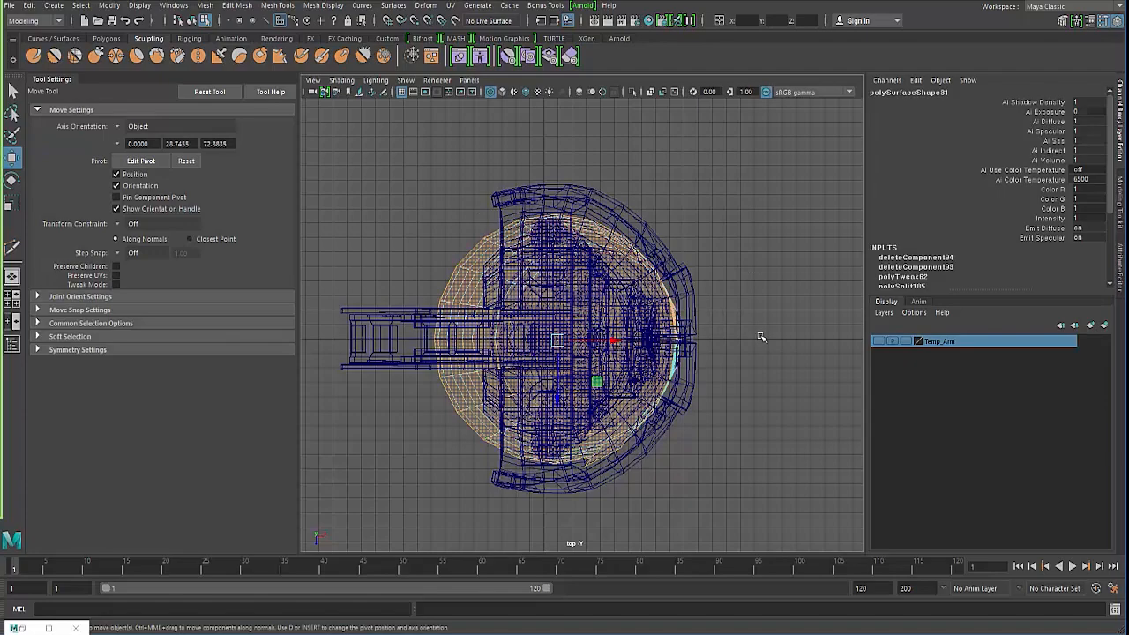
click(761, 337)
key(space)
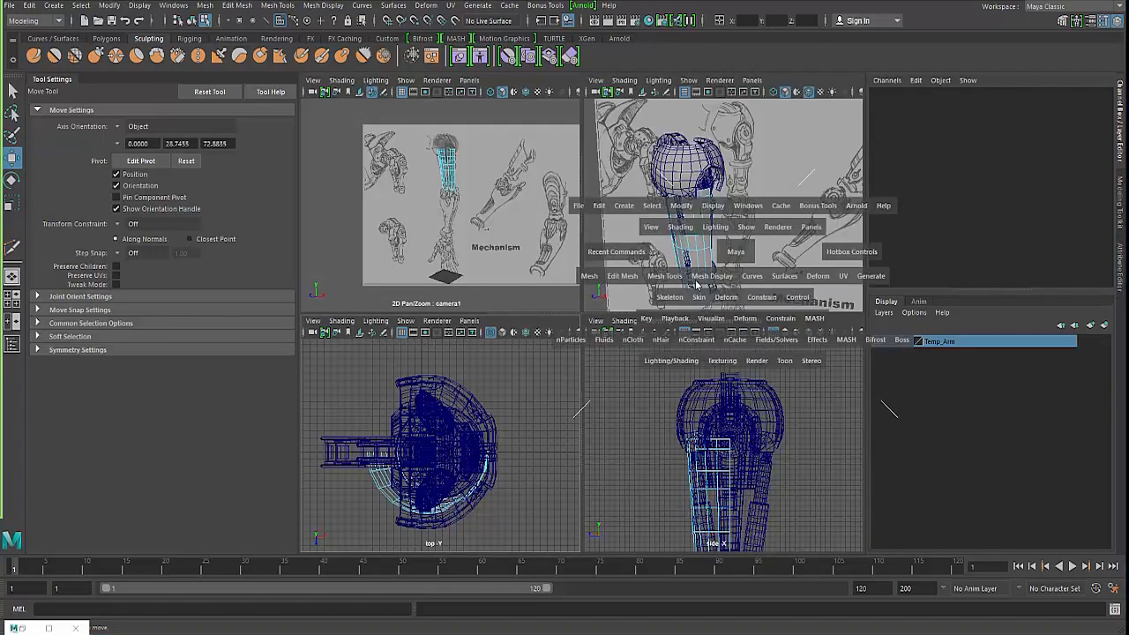
key(space)
Delete the front faces of the half shell above its middle band
mouse_move(540, 336)
alt+mouse_down()
mouse_move(498, 331)
mouse_move(550, 329)
alt+mouse_up()
drag(554, 237, 639, 331)
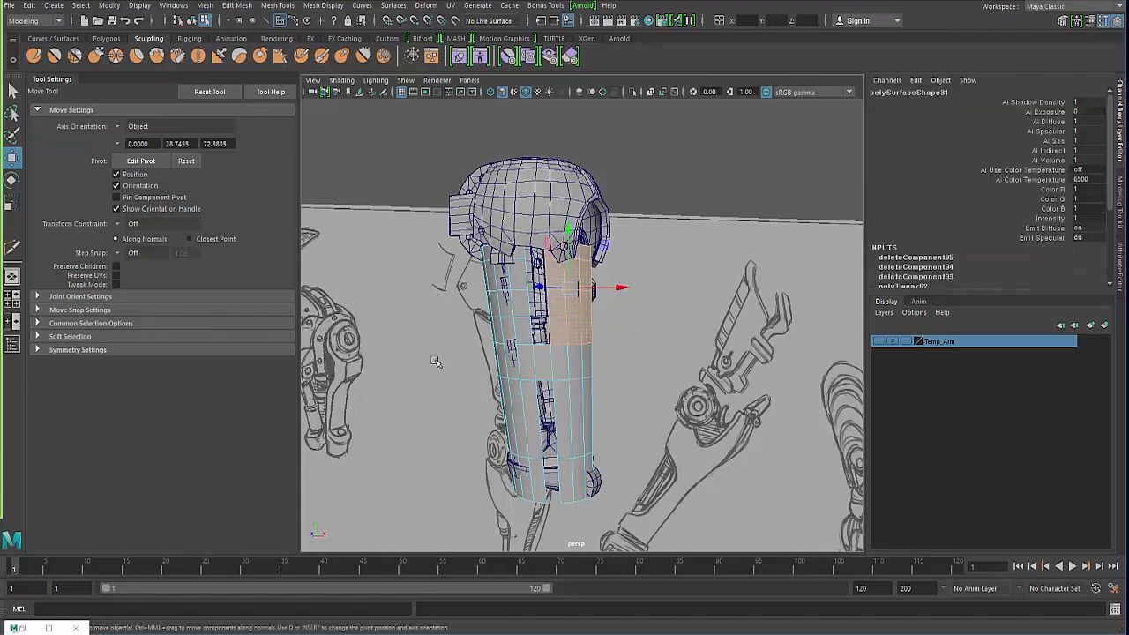
alt+drag(716, 406, 703, 308)
click(618, 325)
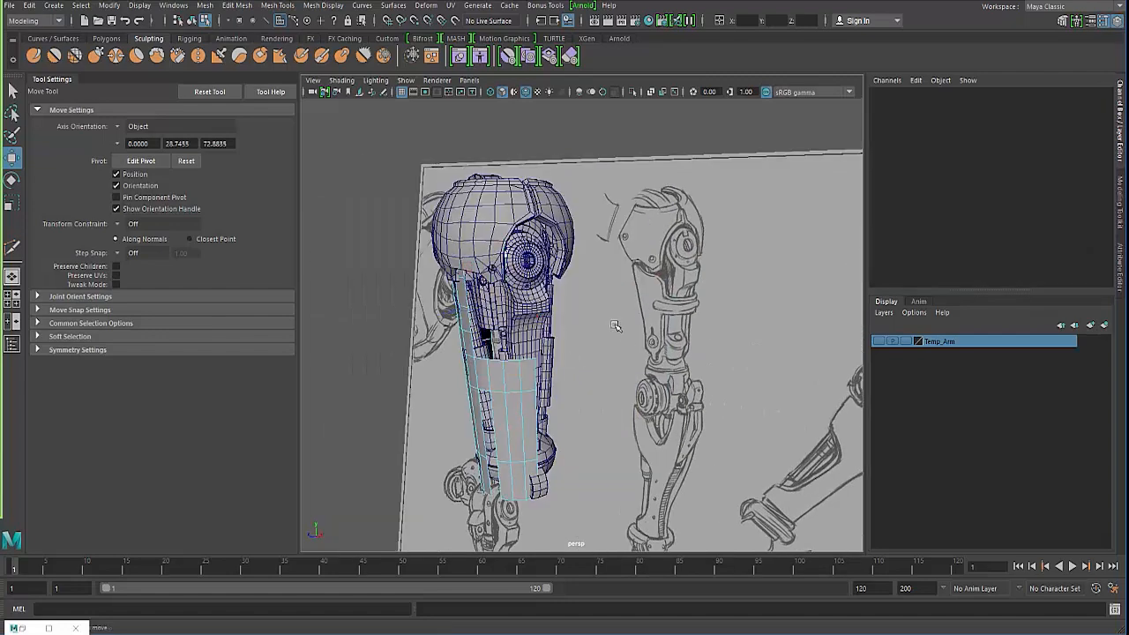
Delete the front faces of the shell beneath its middle band, leaving the band as a projecting strap
alt+drag(426, 342, 491, 328)
alt+drag(473, 203, 511, 269)
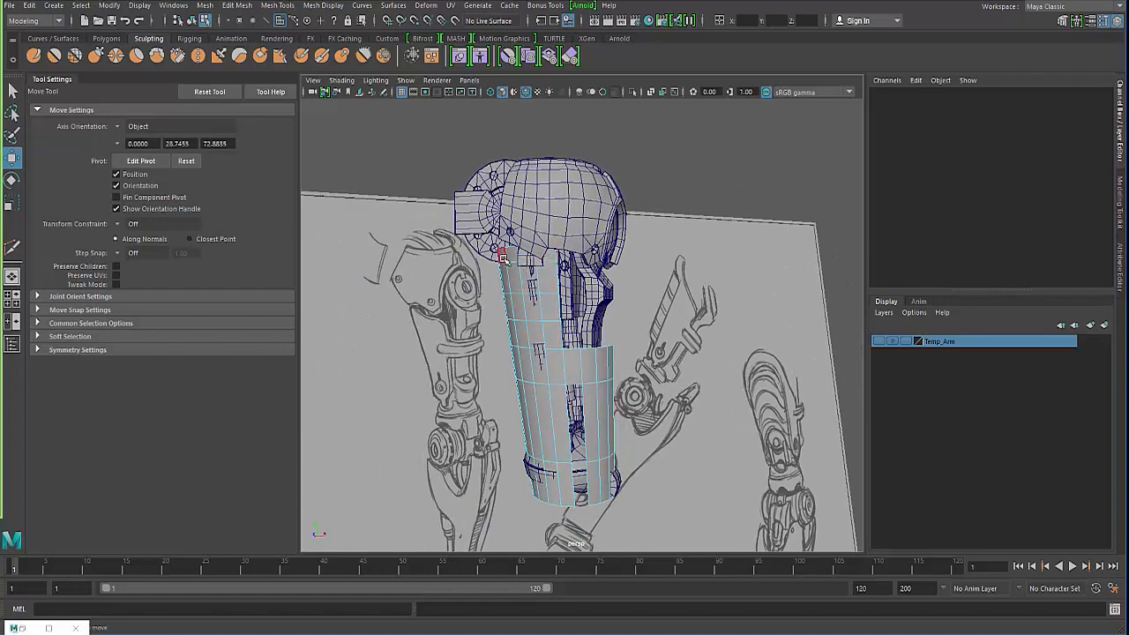
drag(439, 201, 654, 256)
alt+drag(649, 304, 518, 353)
drag(506, 421, 574, 525)
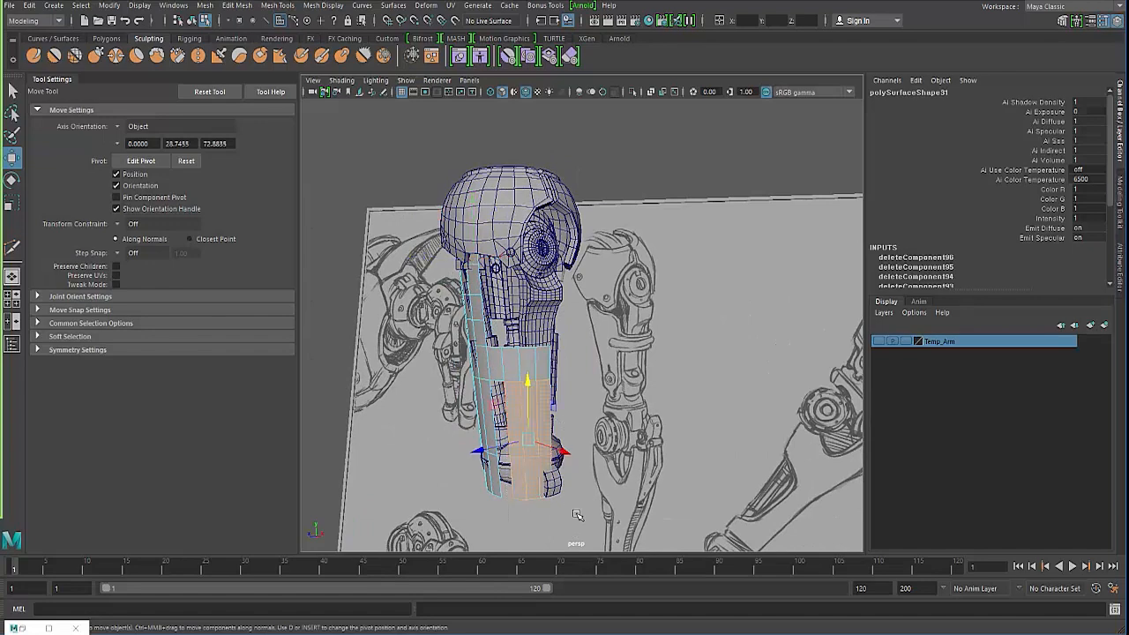
key(Delete)
Delete the bottom row of faces of the shell so it ends just above the elbow part
mouse_move(578, 432)
alt+mouse_down()
mouse_move(551, 429)
mouse_move(565, 418)
mouse_move(560, 430)
alt+mouse_up()
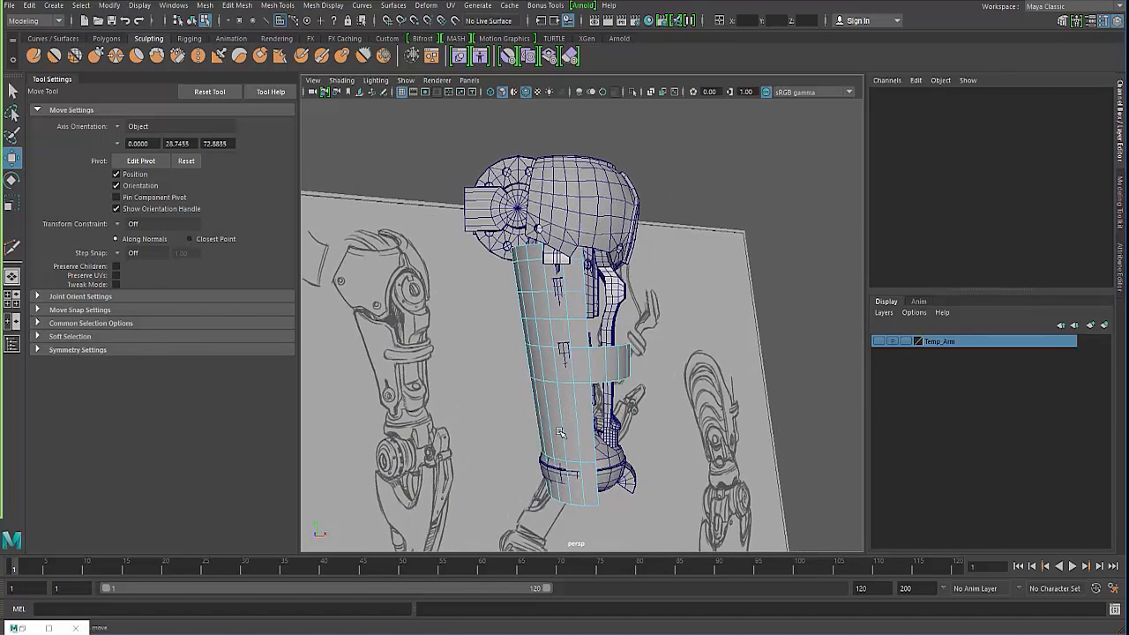
drag(525, 491, 616, 519)
alt+drag(478, 452, 482, 430)
drag(482, 432, 709, 519)
key(Delete)
alt+drag(504, 393, 506, 401)
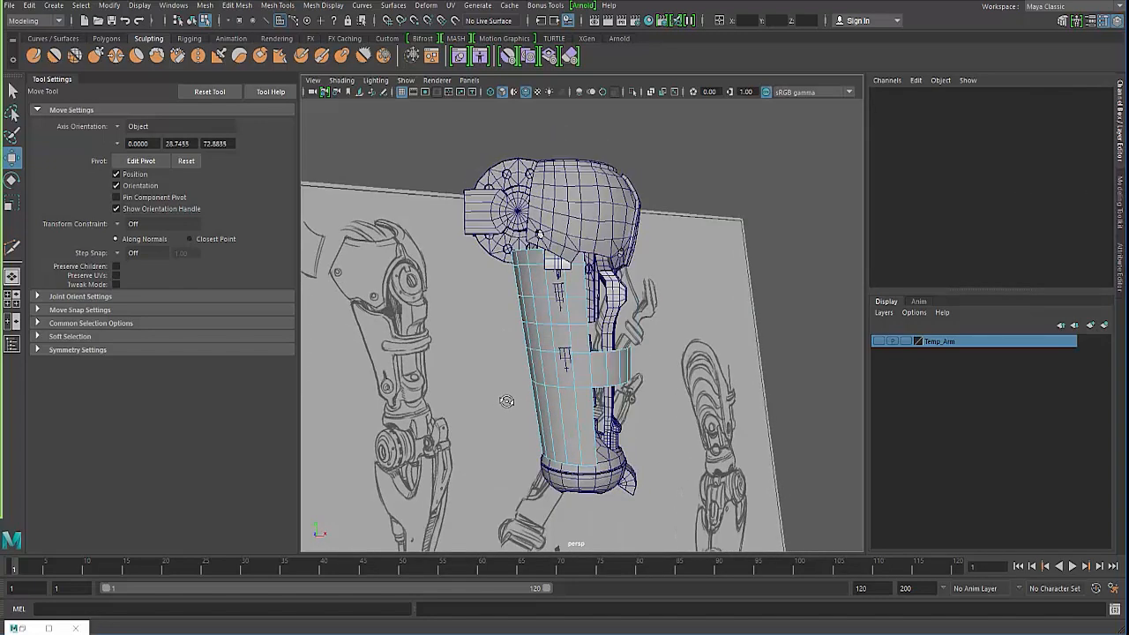
Adjust the edge loop just beneath the shell's upper rim, shifting it slightly down with the Move tool's Transform Constraint at Surface
double_click(559, 262)
key(e)
alt+drag(496, 234, 500, 222)
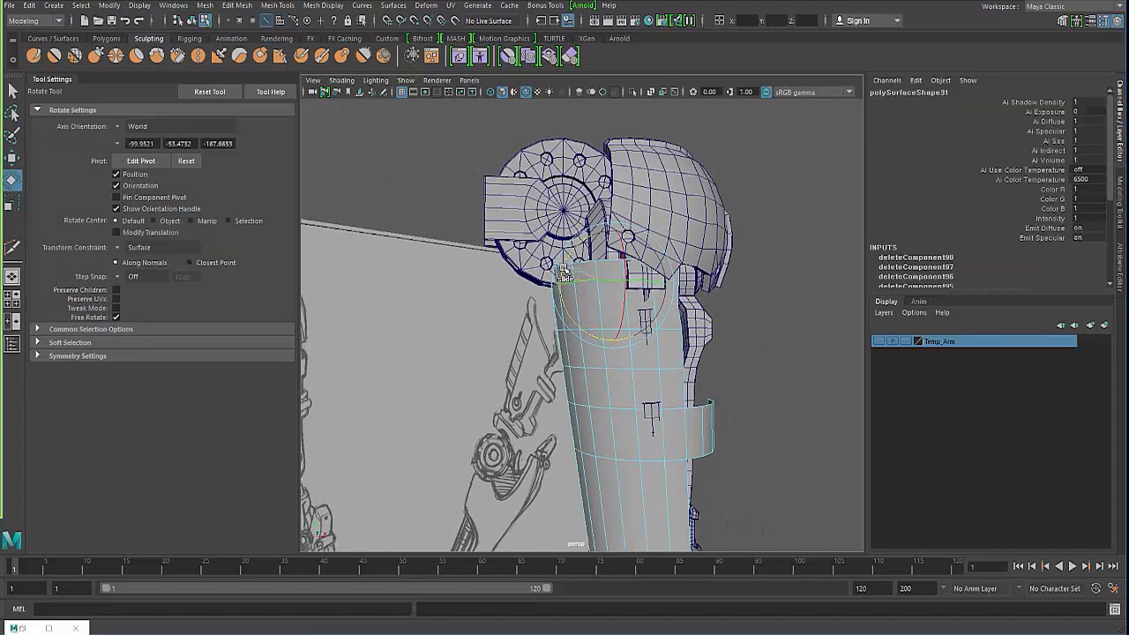
click(381, 187)
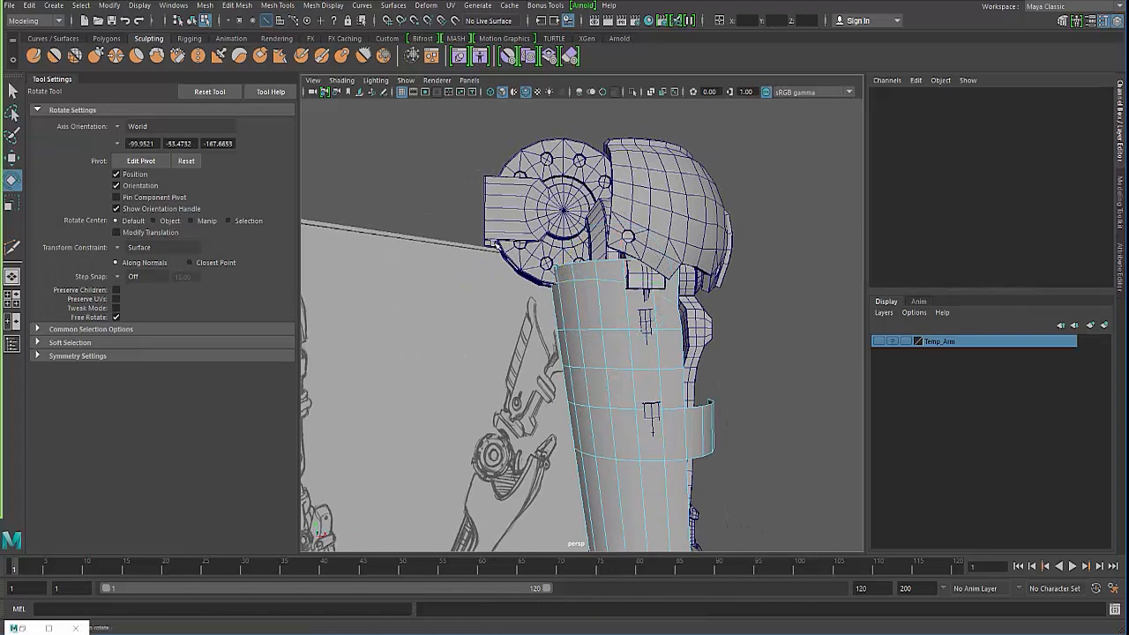
alt+drag(381, 187, 608, 300)
double_click(626, 293)
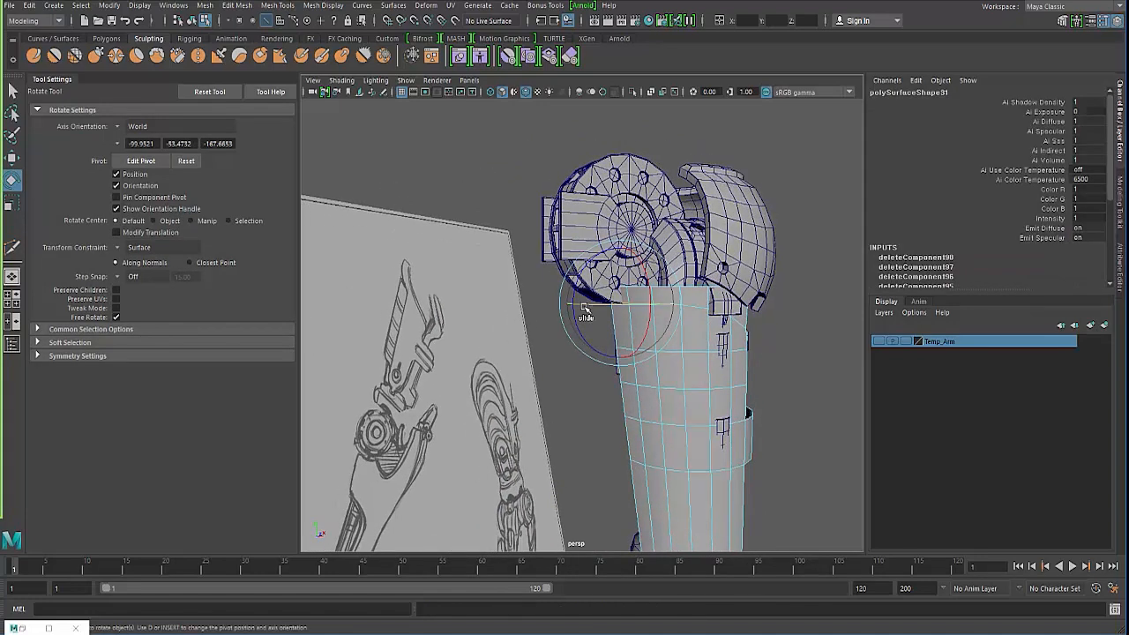
key(w)
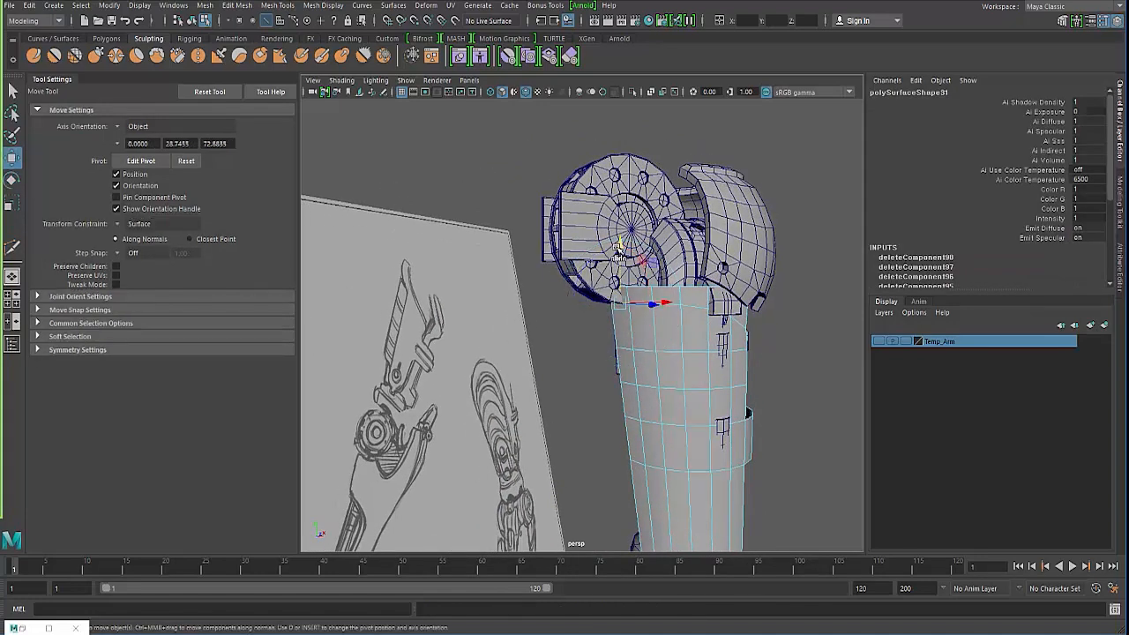
key(q)
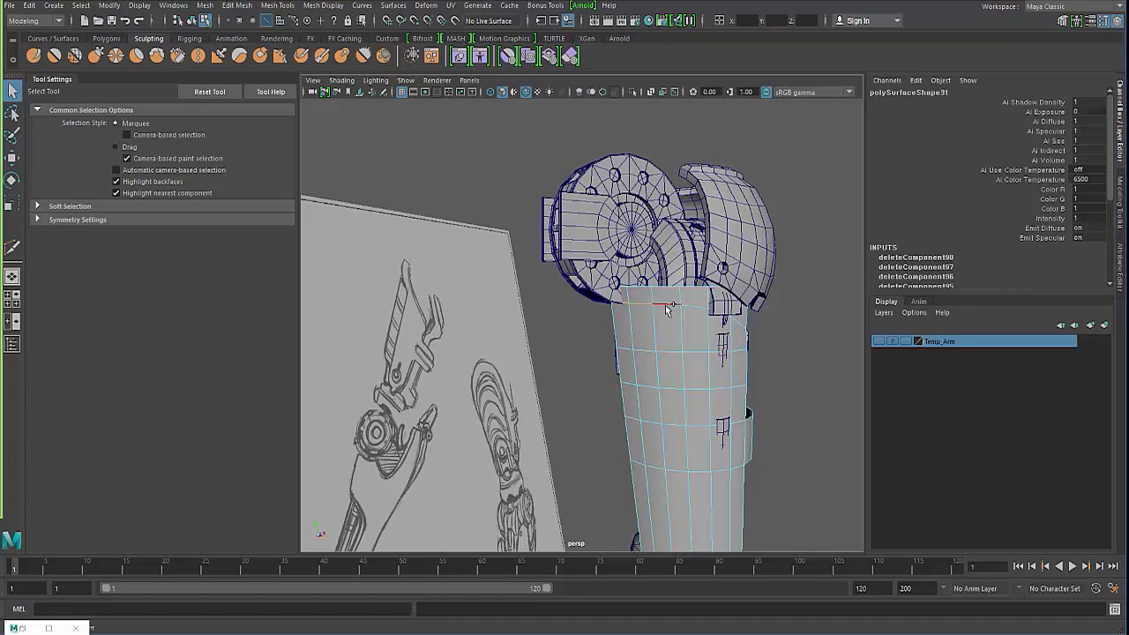
click(644, 245)
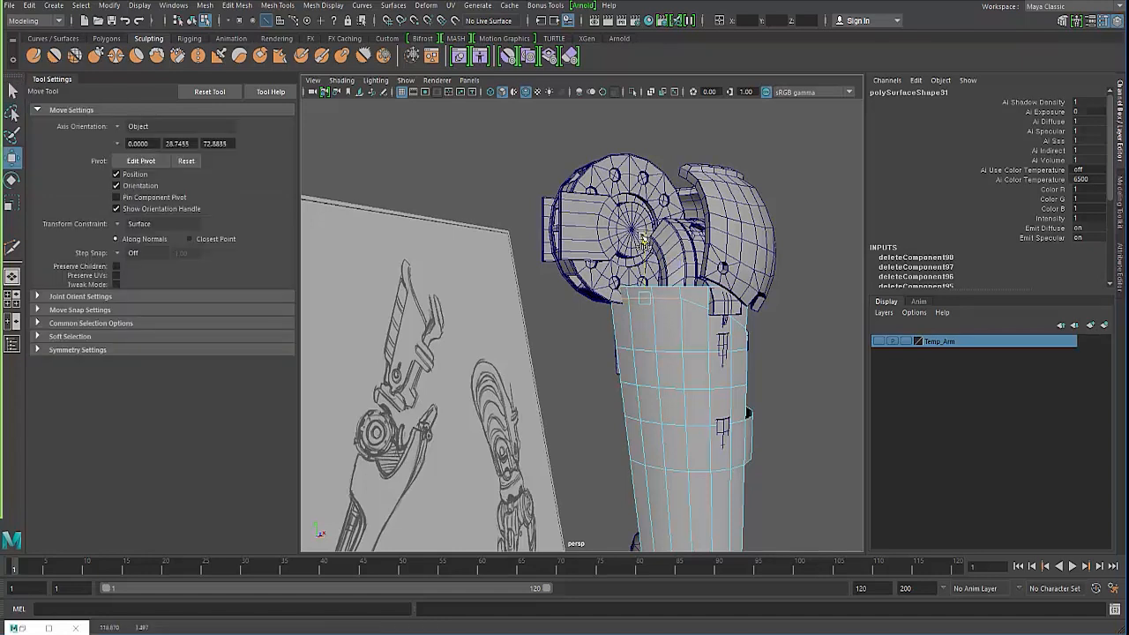
drag(644, 240, 644, 254)
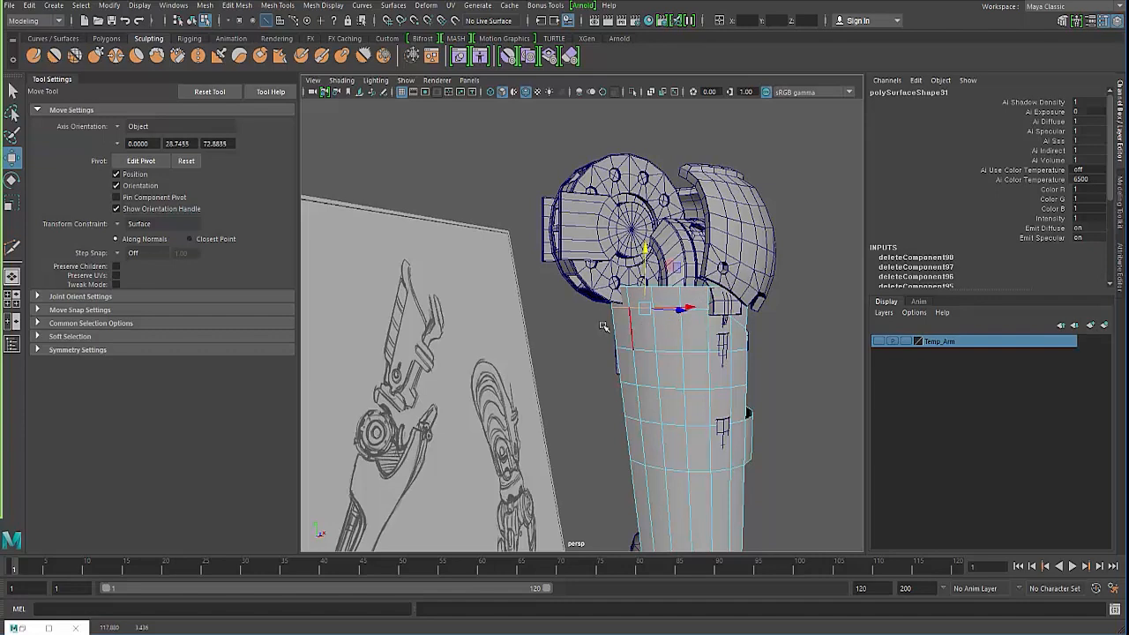
alt+drag(602, 326, 653, 308)
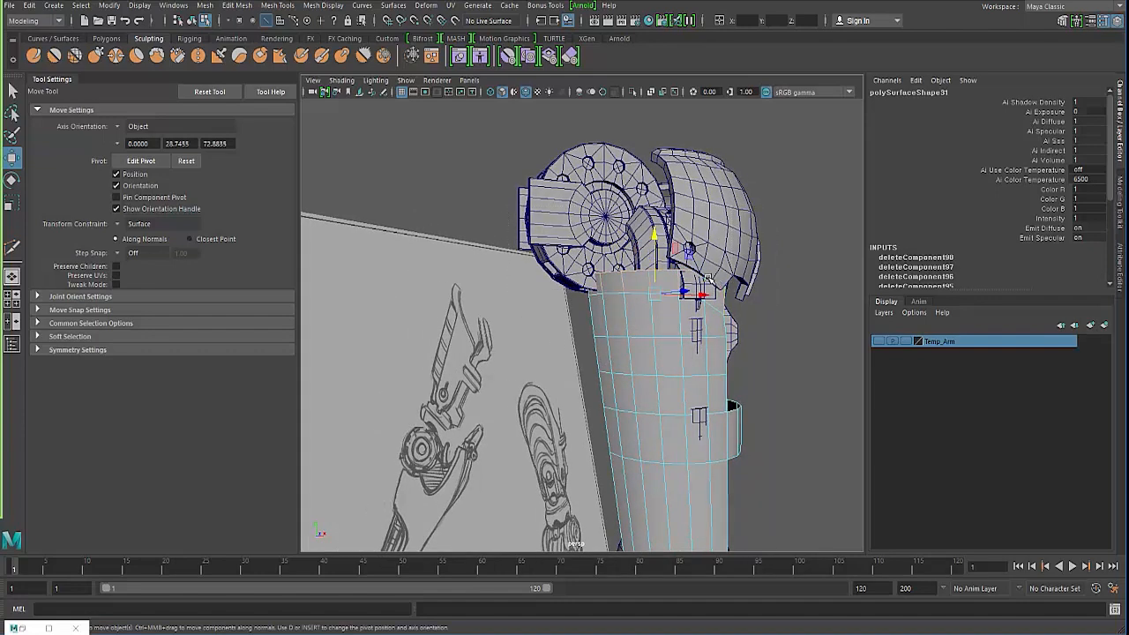
Delete the top row of faces above the adjusted edge loop
right_drag(643, 292, 642, 328)
drag(513, 204, 770, 287)
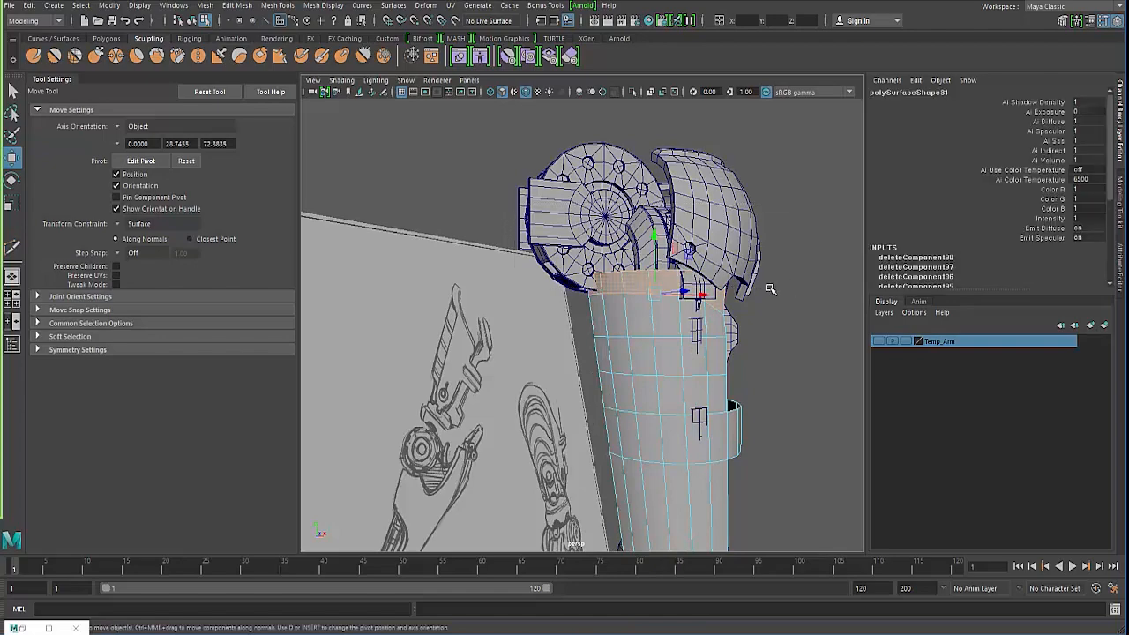
key(Delete)
Center the shell's pivot and shift it onto the arm's centre line in the top view
key(r)
alt+drag(536, 364, 445, 425)
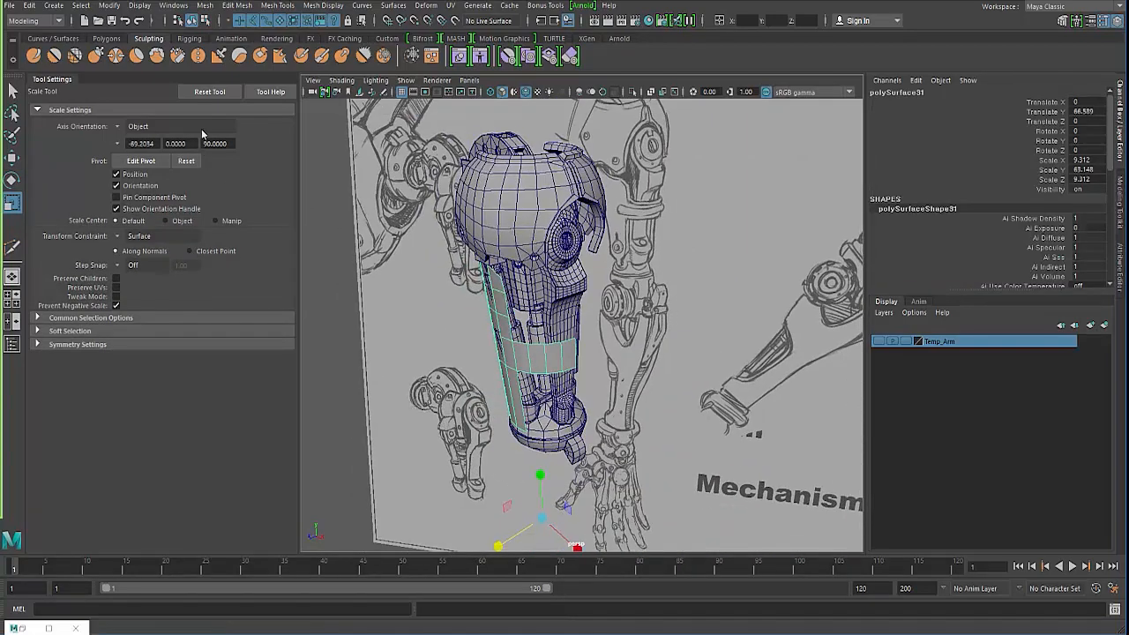
click(108, 5)
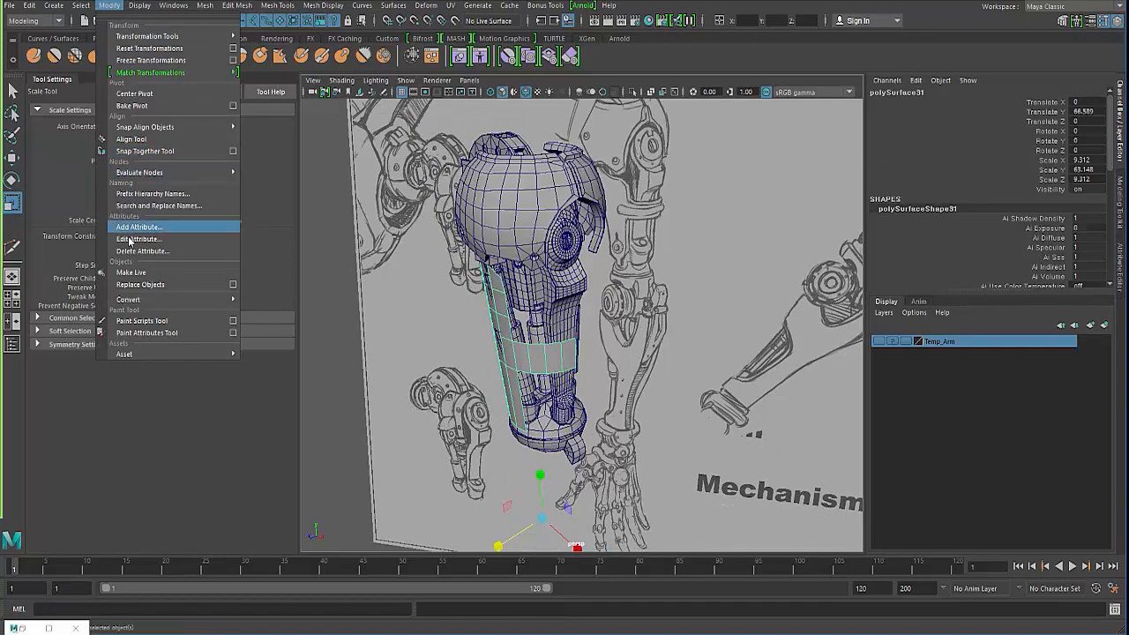
click(135, 93)
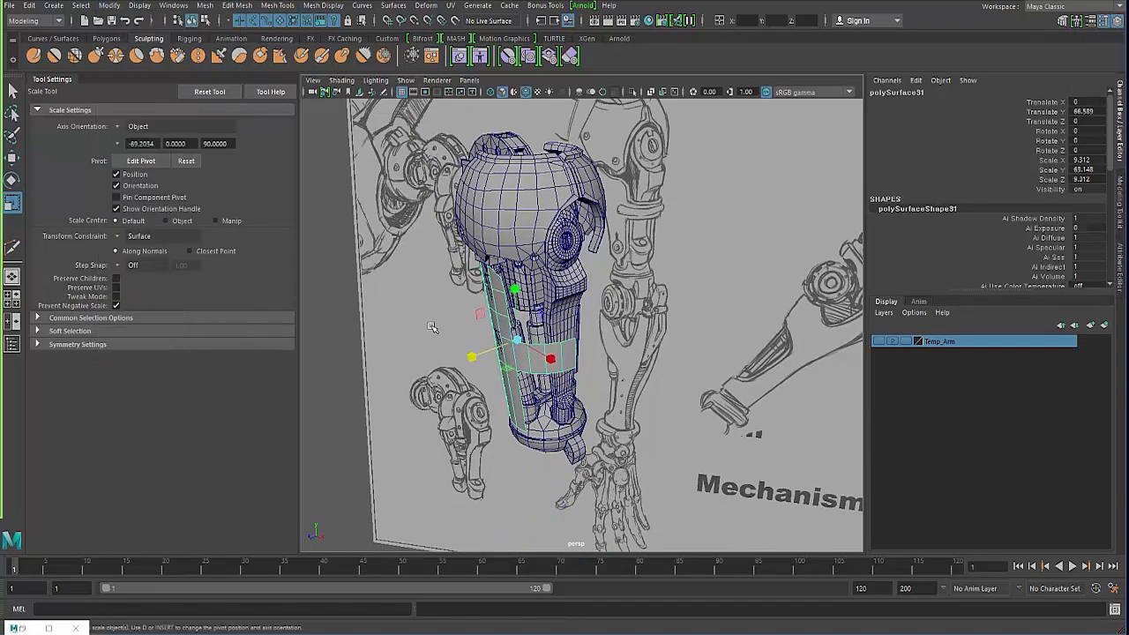
alt+drag(432, 328, 457, 326)
key(space)
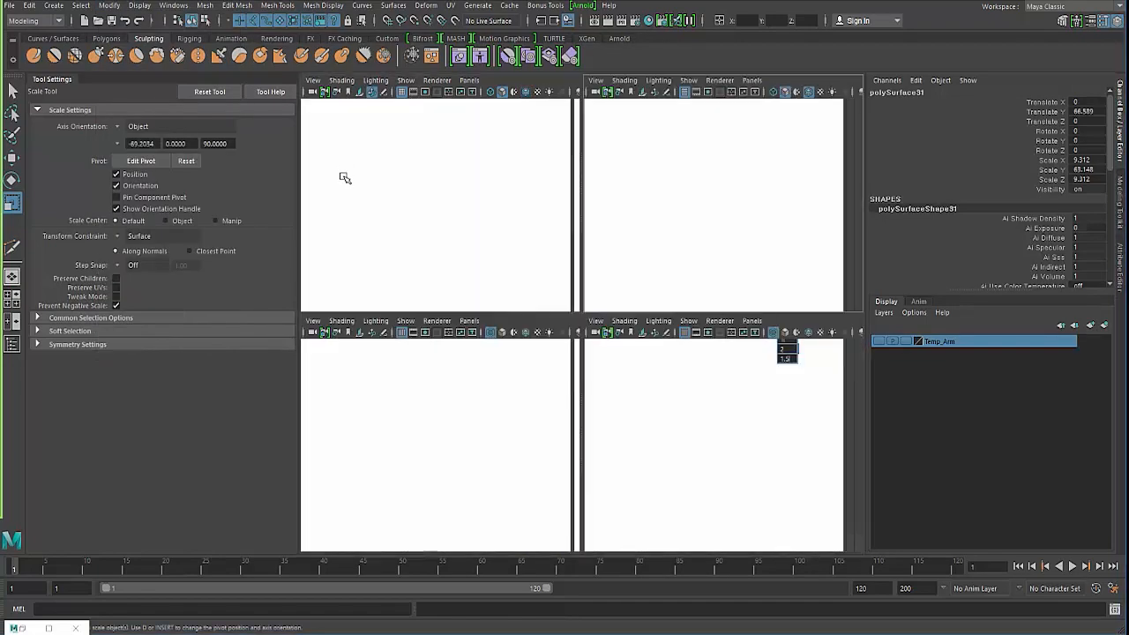
key(space)
key(d)
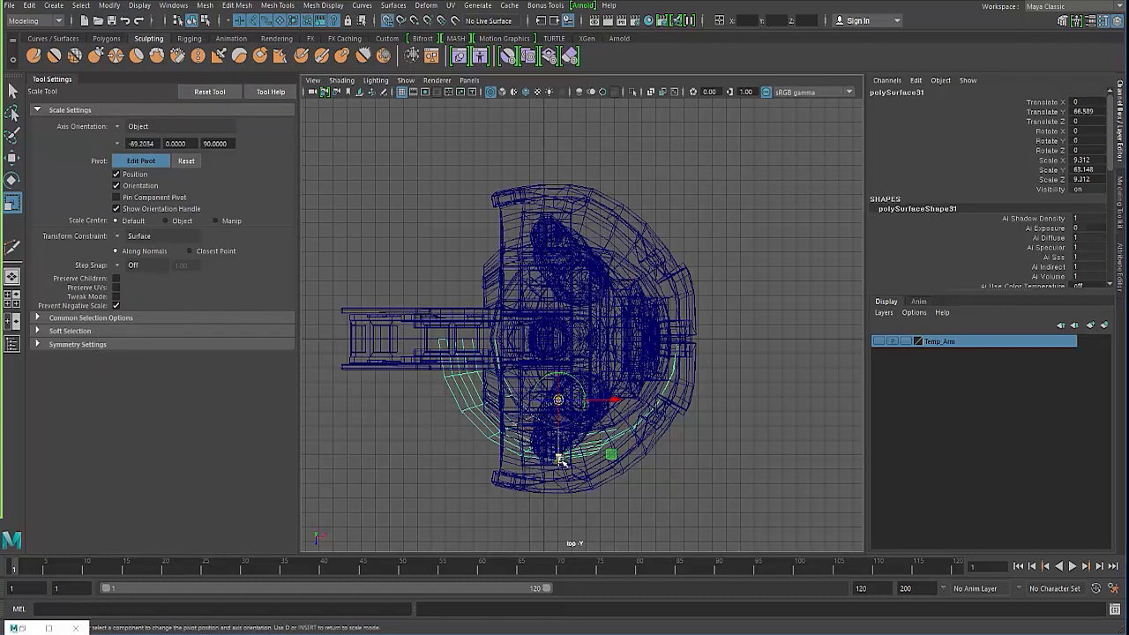
drag(560, 458, 559, 399)
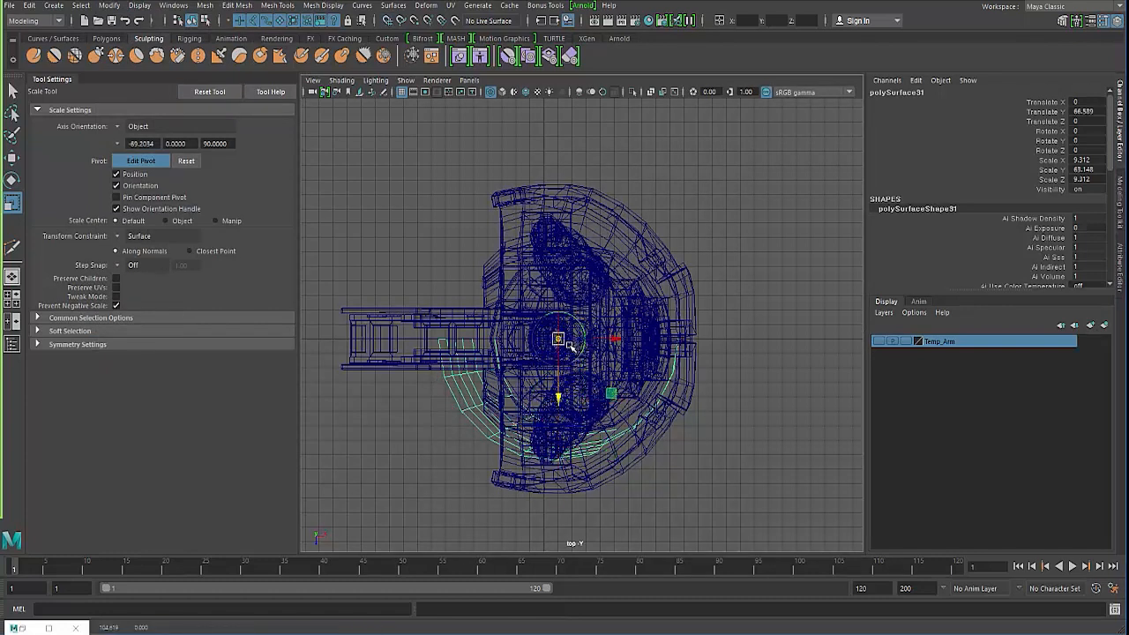
key(d)
Scale the shell up uniformly around its pivot to about 10.376 in X and Z and 70.361 in Y
drag(559, 342, 582, 340)
key(space)
key(space)
alt+drag(570, 296, 590, 318)
alt+drag(590, 317, 633, 300)
right_drag(633, 299, 637, 264)
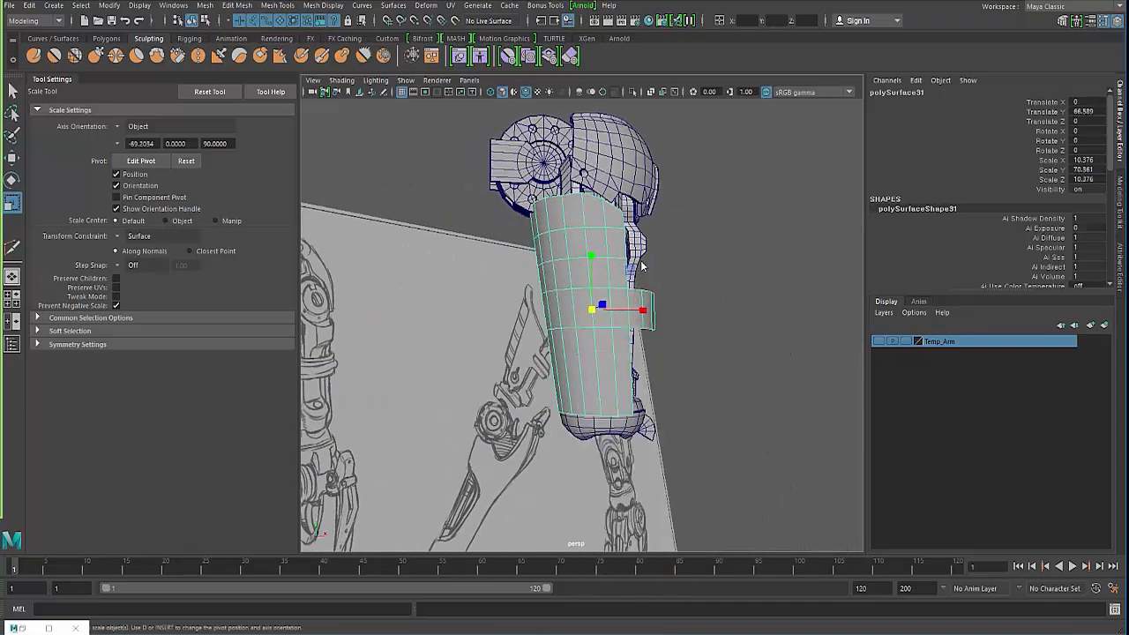
Select the shell's bottom row of vertices and shift it along the shell with Transform Constraint set to Edge
alt+drag(597, 332, 520, 333)
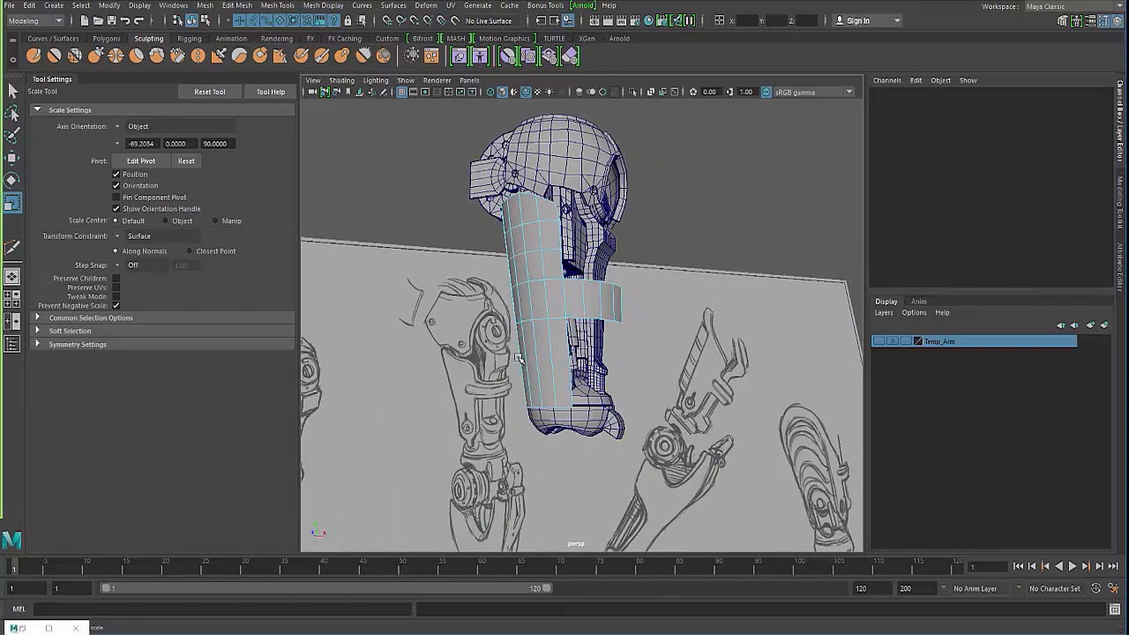
click(536, 362)
right_drag(542, 395, 487, 305)
drag(465, 386, 668, 459)
alt+drag(643, 441, 723, 433)
click(117, 237)
click(134, 259)
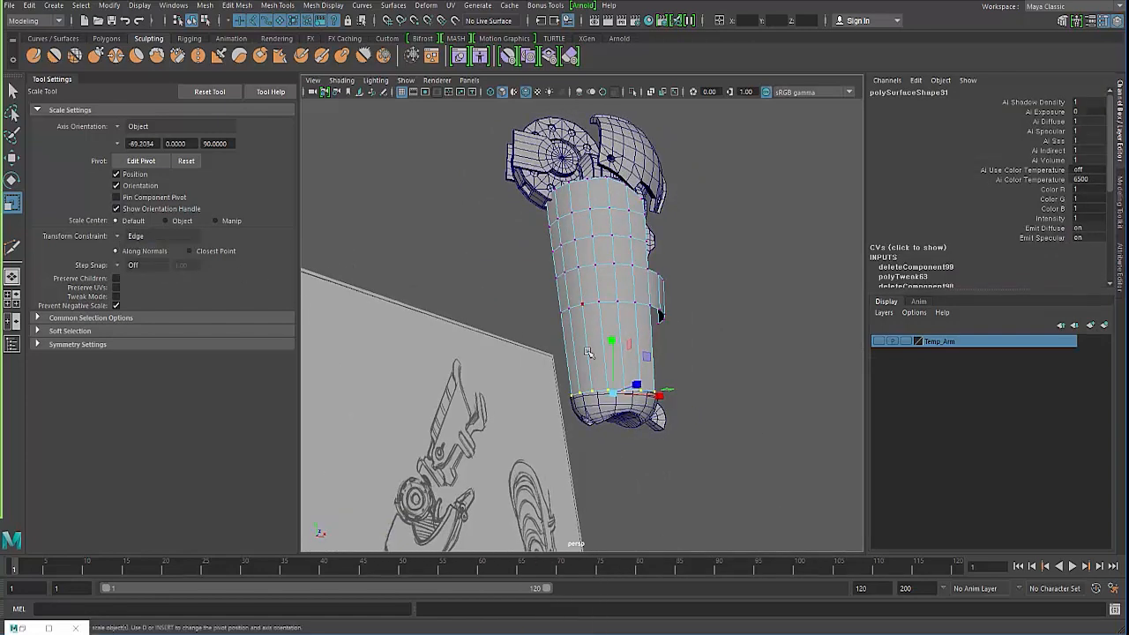
key(w)
drag(617, 344, 590, 340)
Raise the vertices at the rear end of the shell's sloping upper rim slightly along their edges
alt+middle_drag(589, 339, 617, 398)
scroll(573, 292, up, 3)
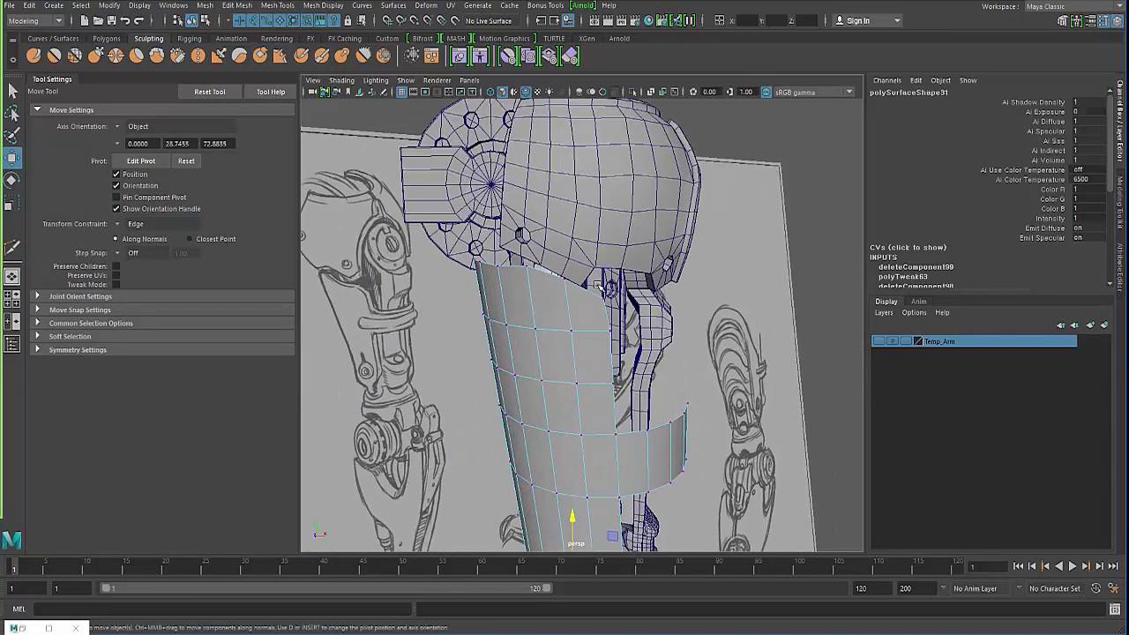
click(608, 302)
alt+drag(526, 262, 551, 249)
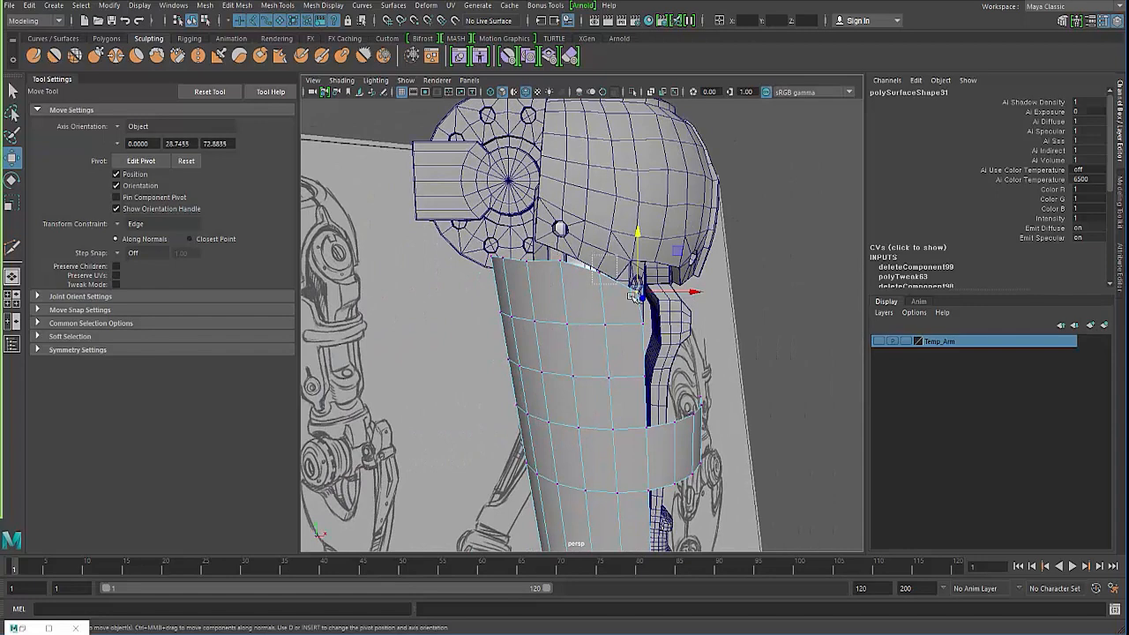
drag(633, 294, 632, 269)
Set Transform Constraint to Off and raise the front vertices of the shell's upper rim toward the shoulder disc
mouse_move(615, 220)
mouse_down()
mouse_move(610, 234)
mouse_move(521, 225)
mouse_move(419, 244)
mouse_move(442, 258)
mouse_move(492, 235)
mouse_up()
click(526, 201)
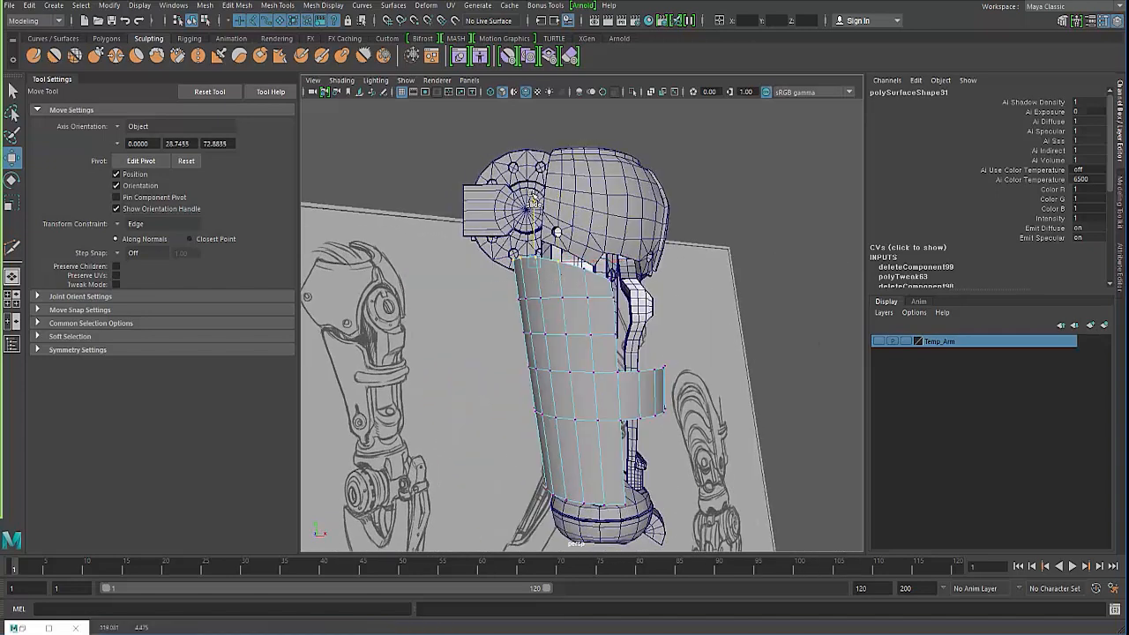
click(132, 223)
click(141, 228)
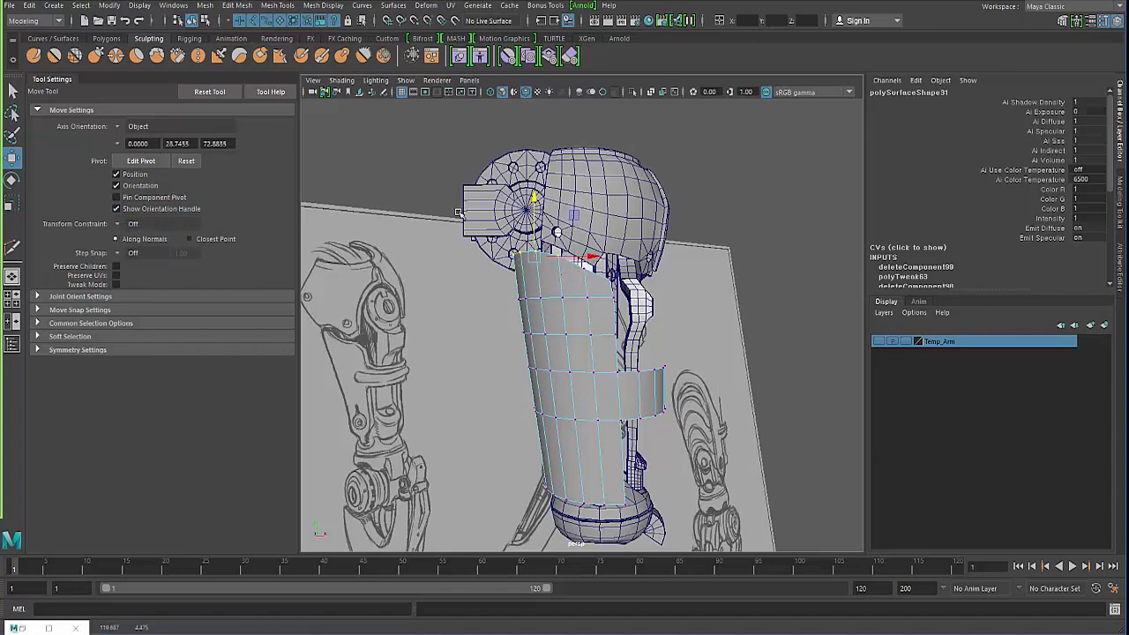
alt+drag(534, 207, 549, 217)
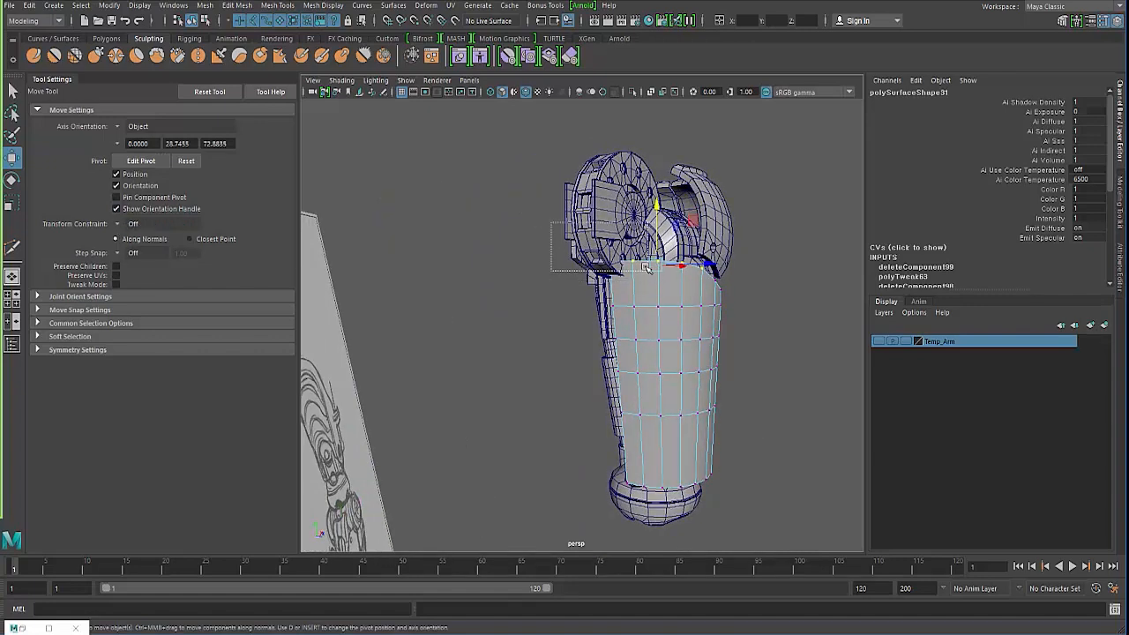
mouse_move(618, 209)
alt+mouse_down()
mouse_move(517, 253)
mouse_move(467, 241)
mouse_move(556, 247)
mouse_move(542, 268)
alt+mouse_up()
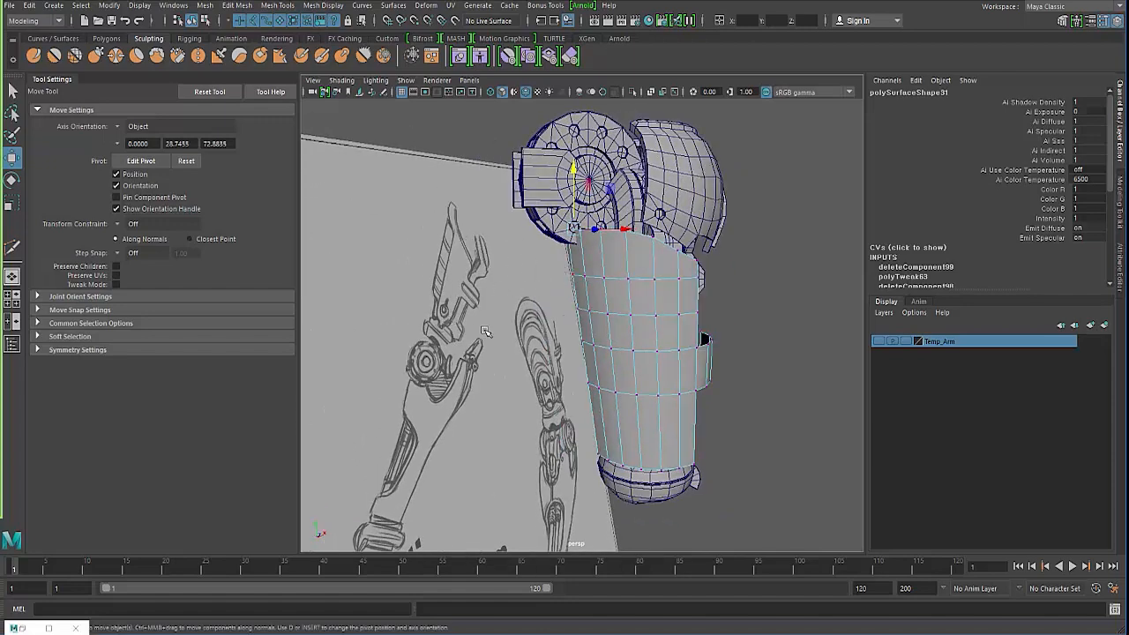
drag(635, 244, 636, 245)
Try to raise the shoulder disc parts to Translate Y 1.113 and scale them to about 0.898 in X and Y
click(534, 159)
shift+drag(552, 157, 553, 157)
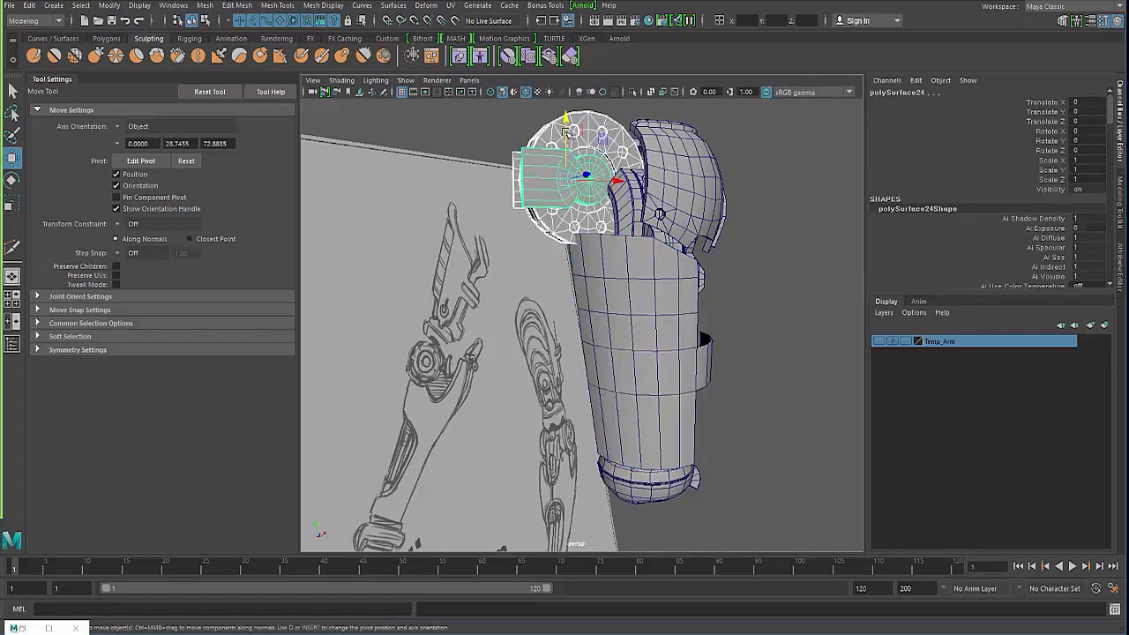
drag(567, 116, 565, 111)
key(r)
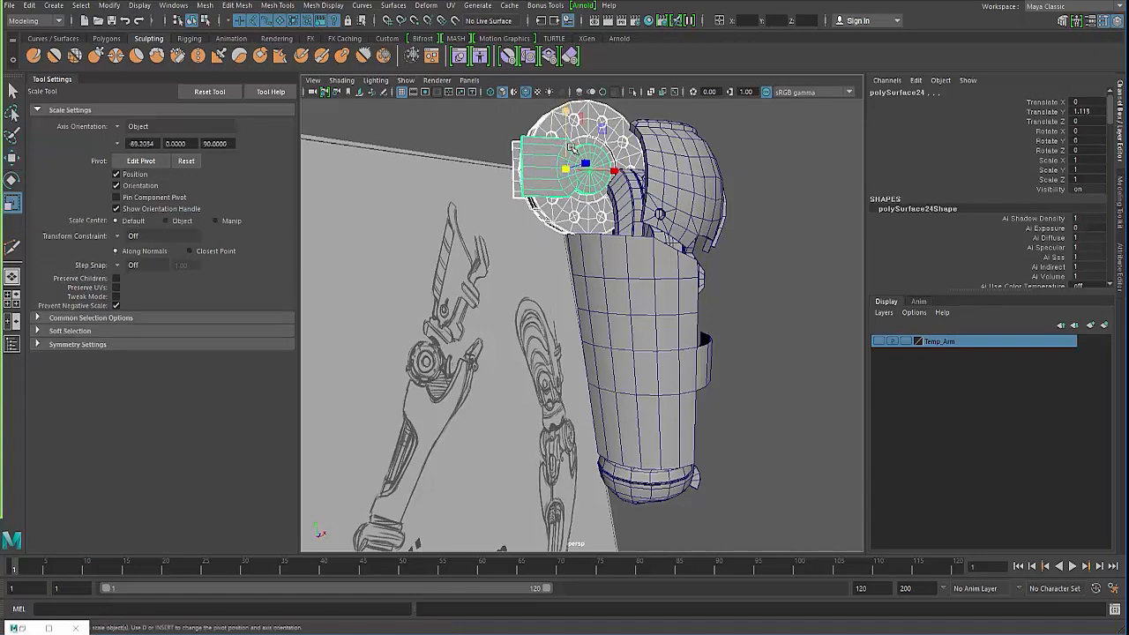
alt+drag(569, 176, 572, 261)
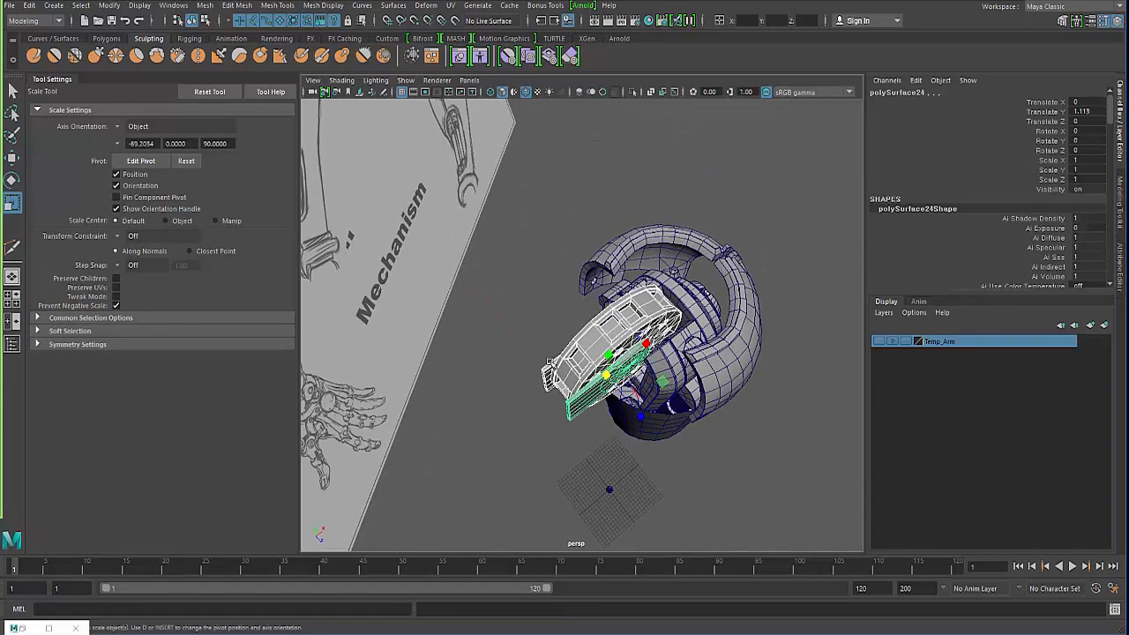
alt+drag(550, 362, 538, 377)
alt+right_drag(537, 377, 560, 373)
drag(618, 222, 617, 223)
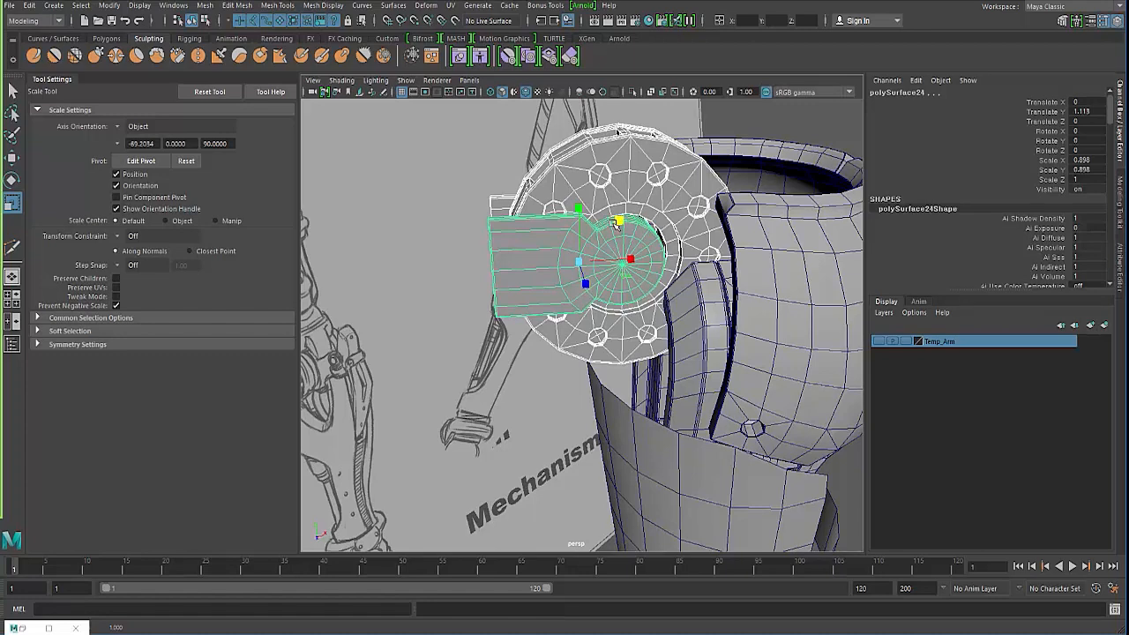
Undo the scaling and upward move of the shoulder disc parts
key(ctrl+z)
key(ctrl+z)
key(ctrl+z)
key(ctrl+z)
key(ctrl+z)
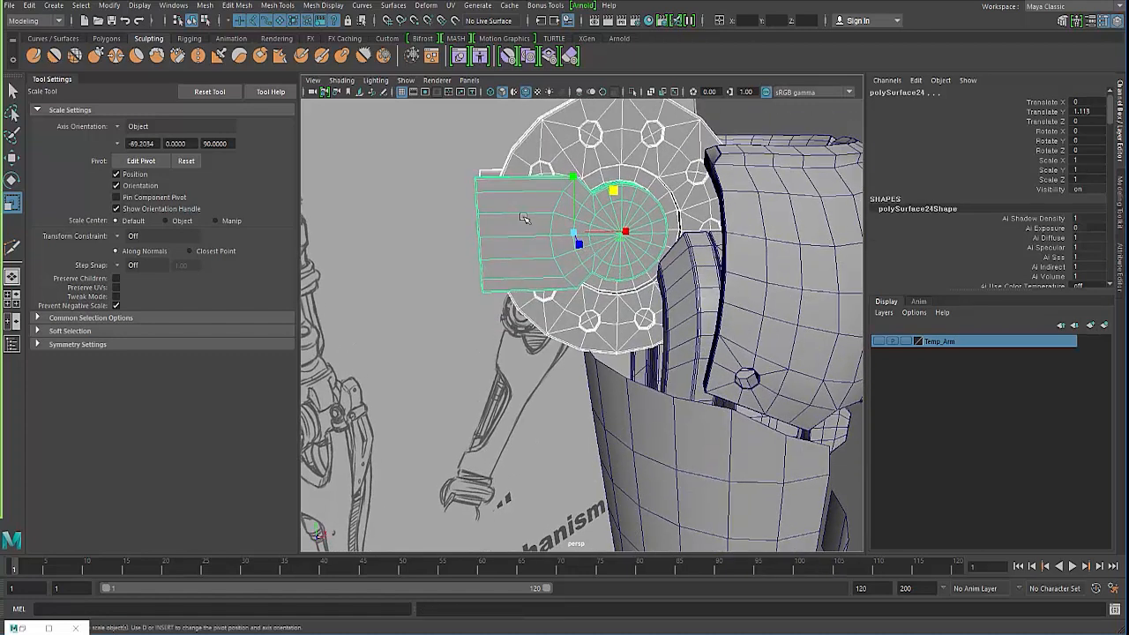
key(ctrl+z)
key(ctrl+z)
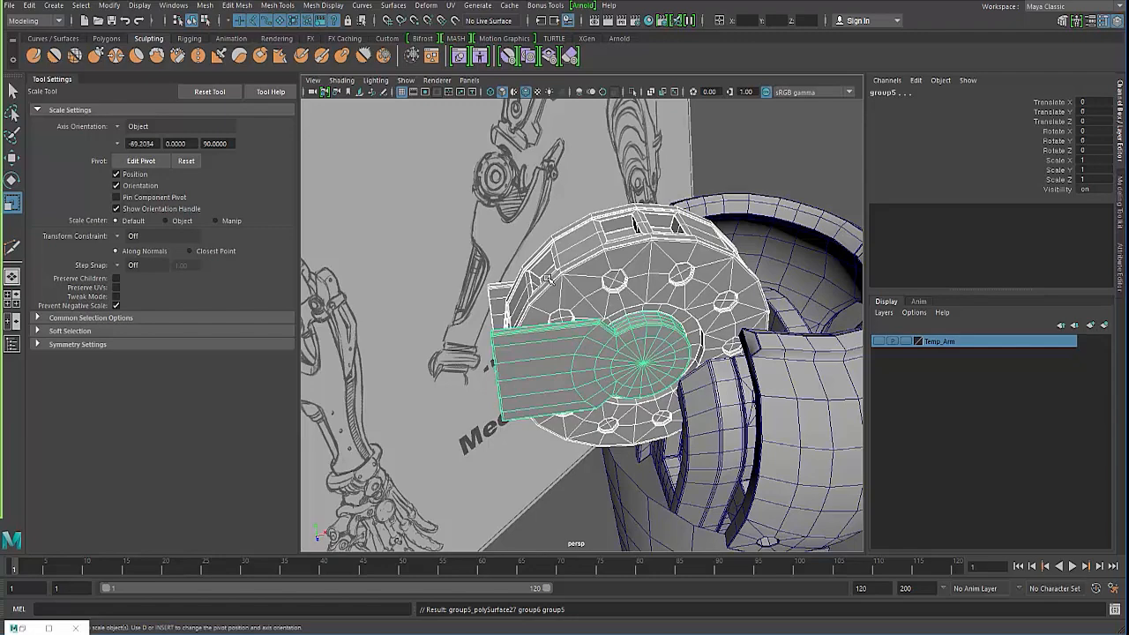
Group the shoulder disc parts and snap the group's pivot to the centre of the disc
key(ctrl+g)
key(w)
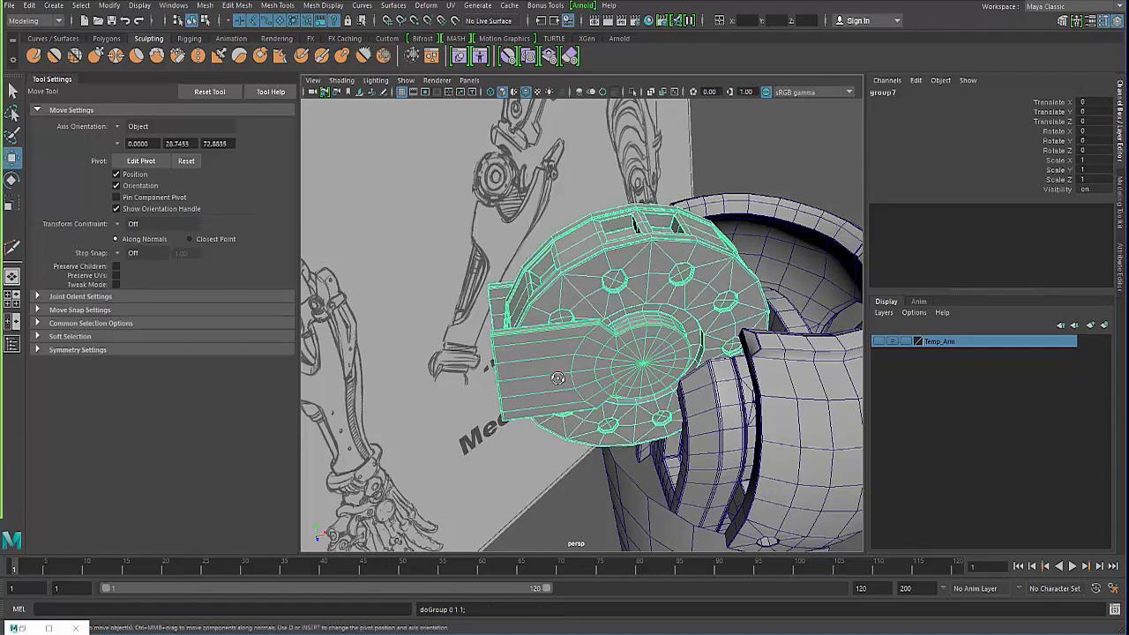
alt+drag(558, 379, 524, 244)
alt+right_drag(524, 244, 523, 313)
key(d)
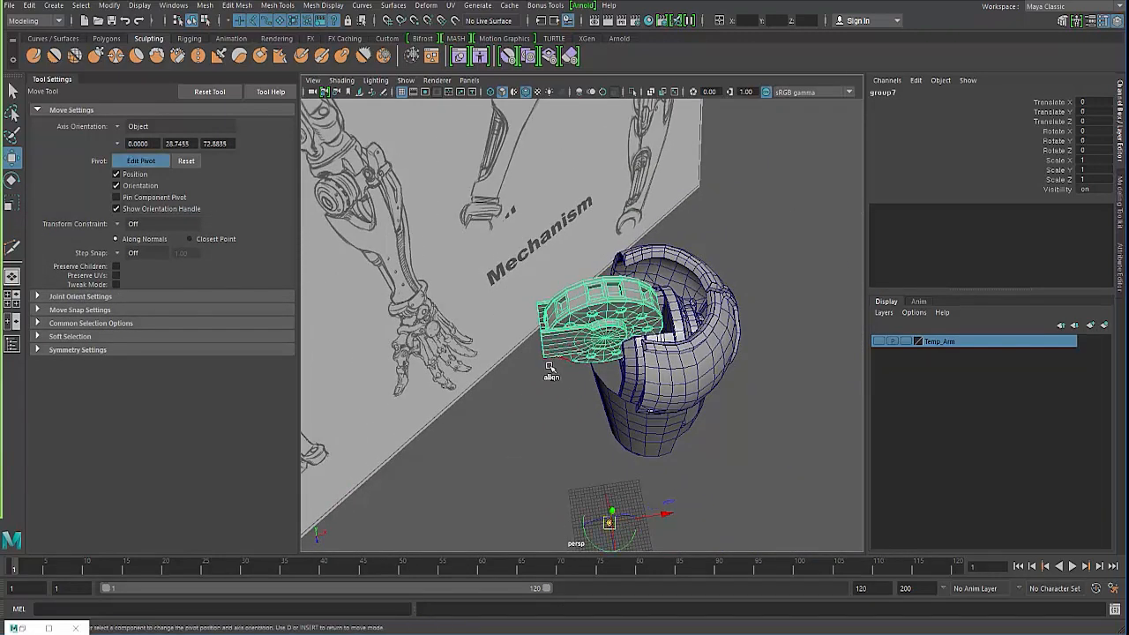
alt+drag(552, 370, 564, 403)
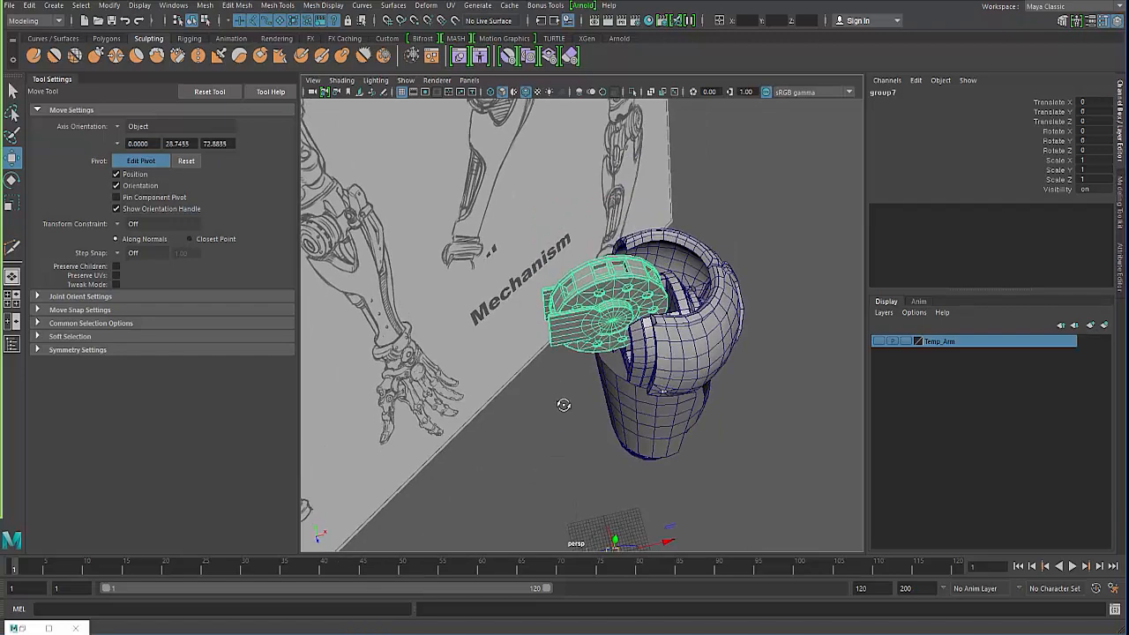
drag(613, 534, 609, 289)
key(f)
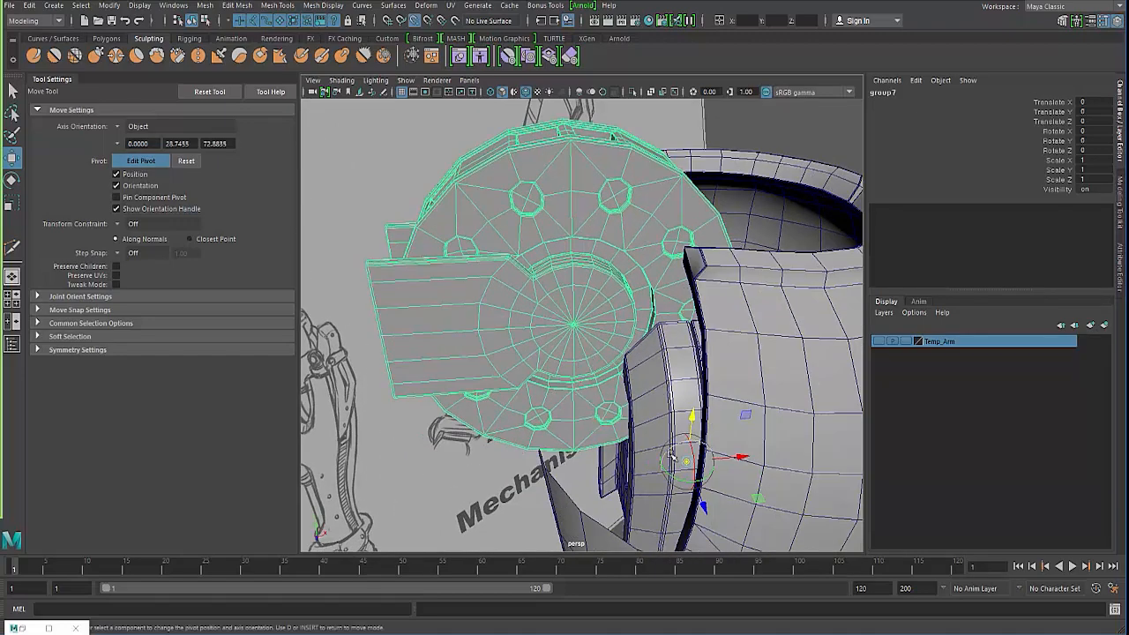
scroll(648, 397, up, 3)
middle_drag(638, 383, 569, 313)
scroll(732, 350, down, 3)
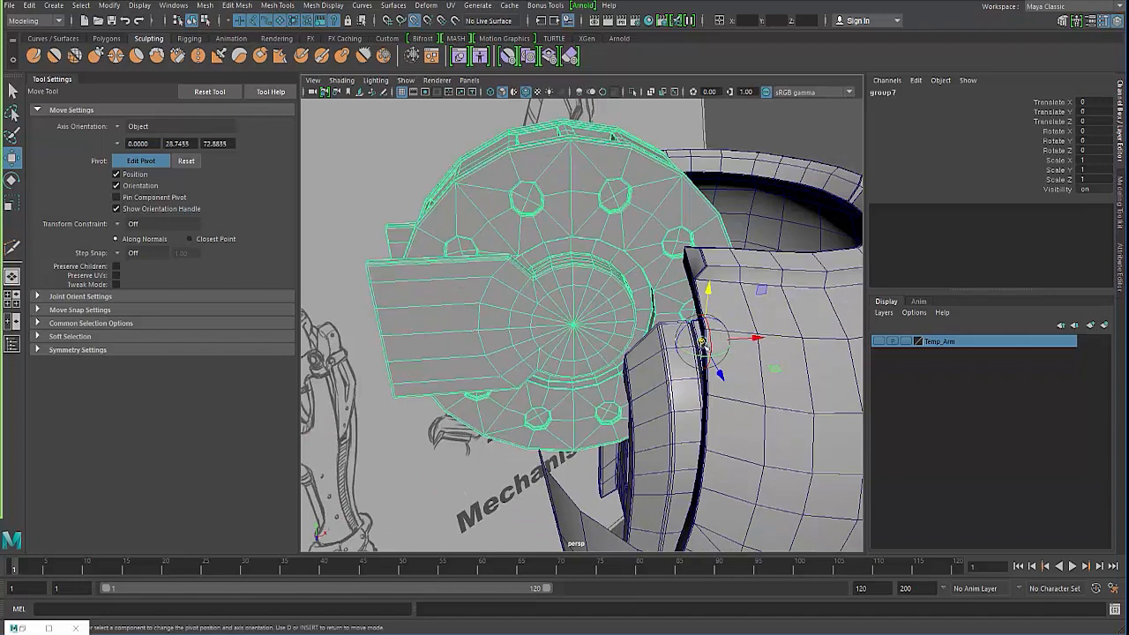
drag(702, 342, 574, 323)
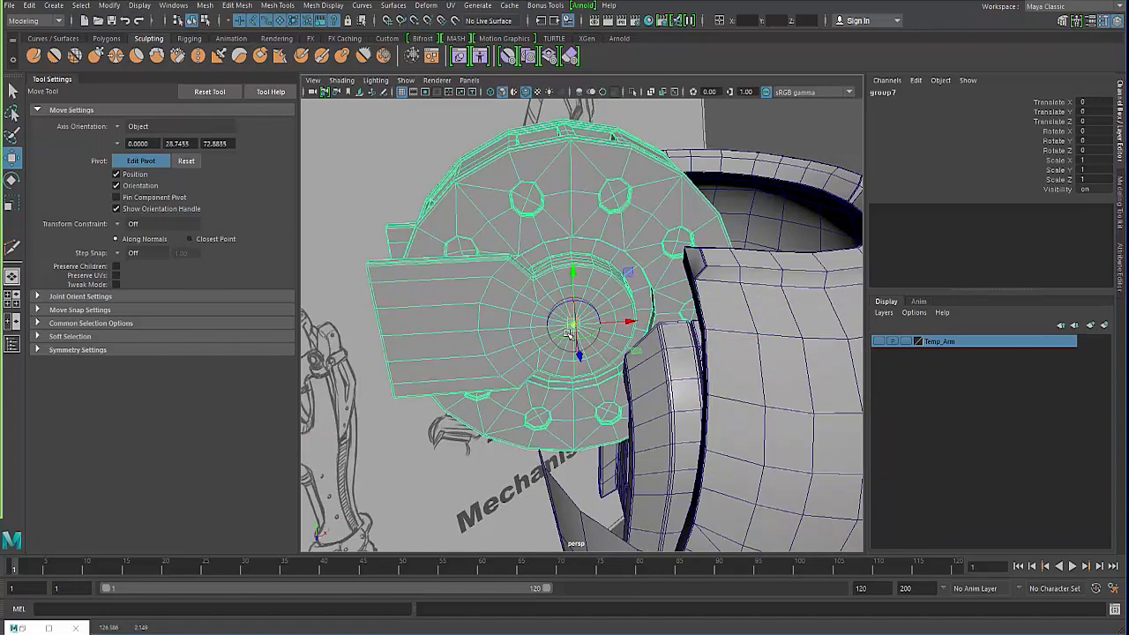
key(Insert)
Scale the shoulder disc group down around its centre to about 0.983 in X and Y
alt+drag(492, 359, 565, 304)
key(r)
drag(603, 264, 600, 317)
Adjust the front vertices of the shell's upper rim vertically beneath the shoulder disc
click(674, 355)
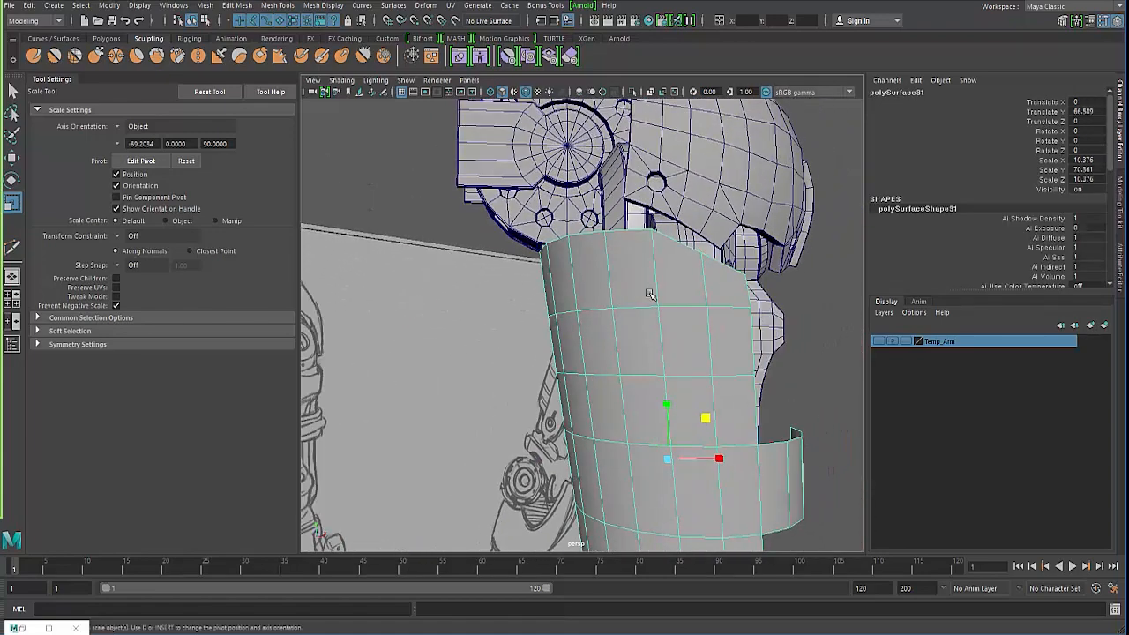
right_drag(649, 292, 580, 274)
drag(486, 201, 665, 252)
key(w)
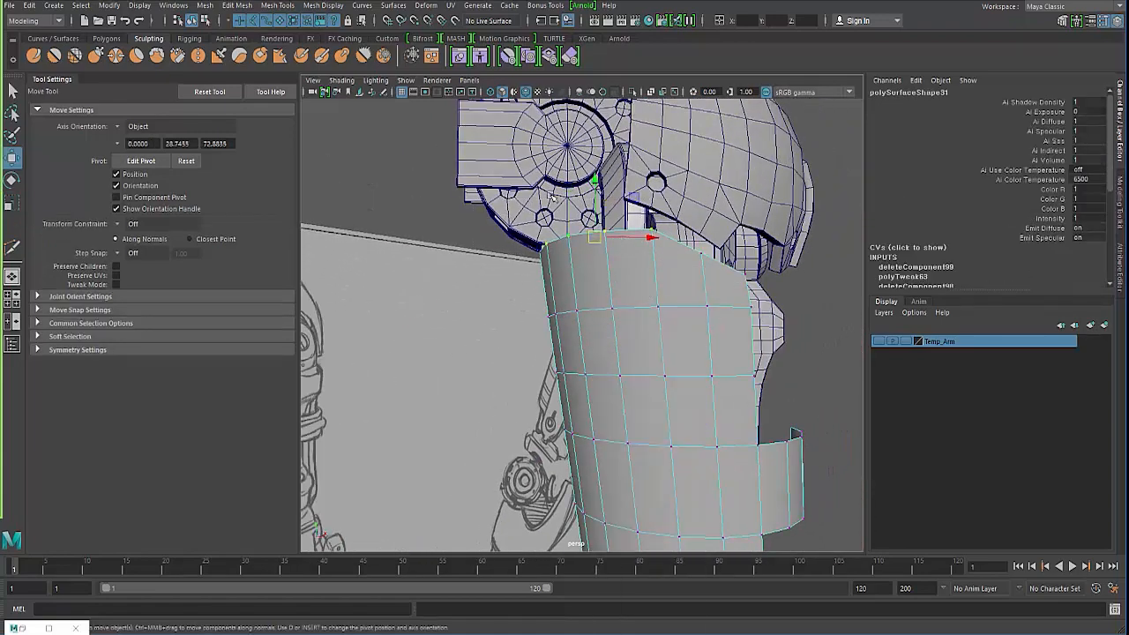
alt+drag(593, 176, 522, 370)
Examine the shoulder disc and the shell from several angles and compare their proportions with the reference sketch
click(454, 364)
key(ctrl+g)
key(r)
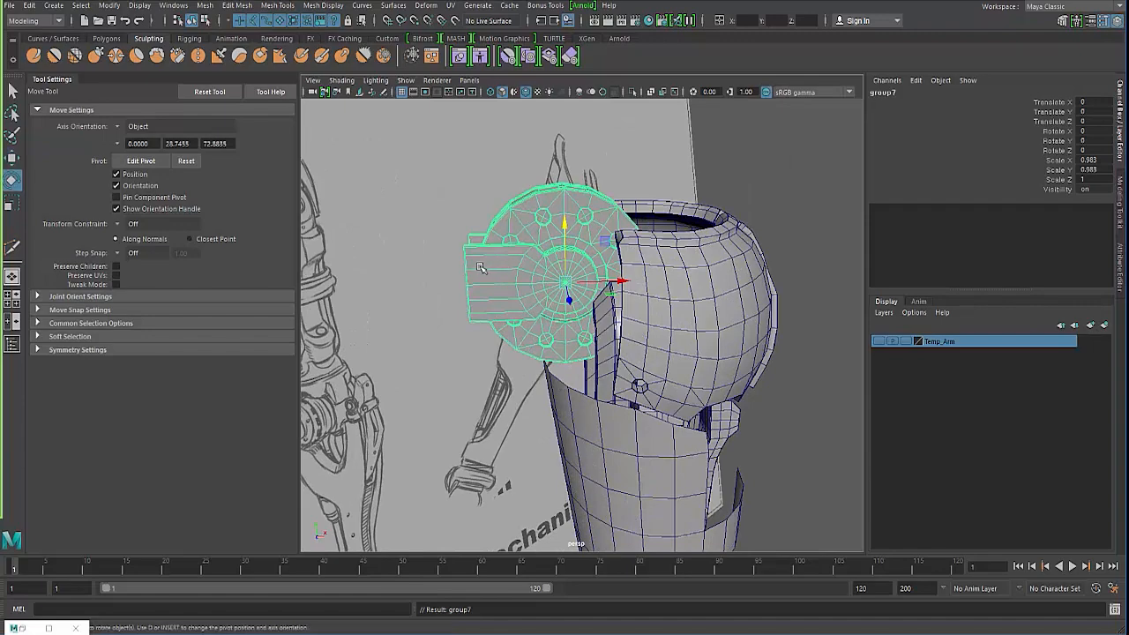
alt+drag(505, 263, 488, 262)
alt+drag(520, 318, 547, 300)
alt+middle_drag(508, 361, 553, 305)
click(694, 249)
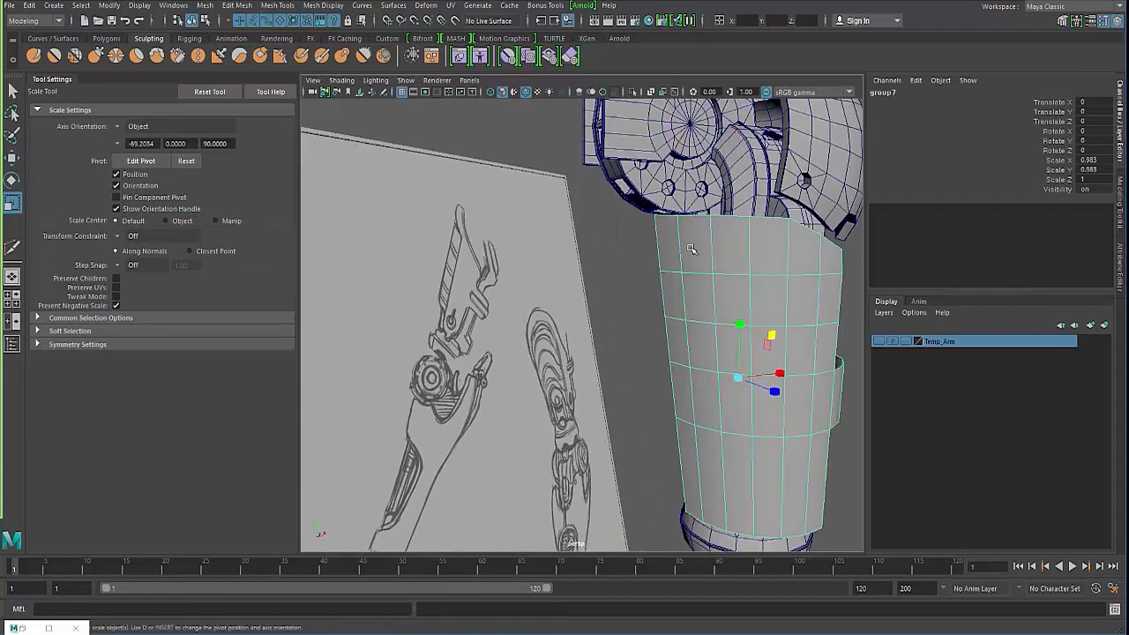
alt+drag(617, 276, 499, 272)
scroll(534, 311, down, 5)
alt+drag(534, 311, 440, 274)
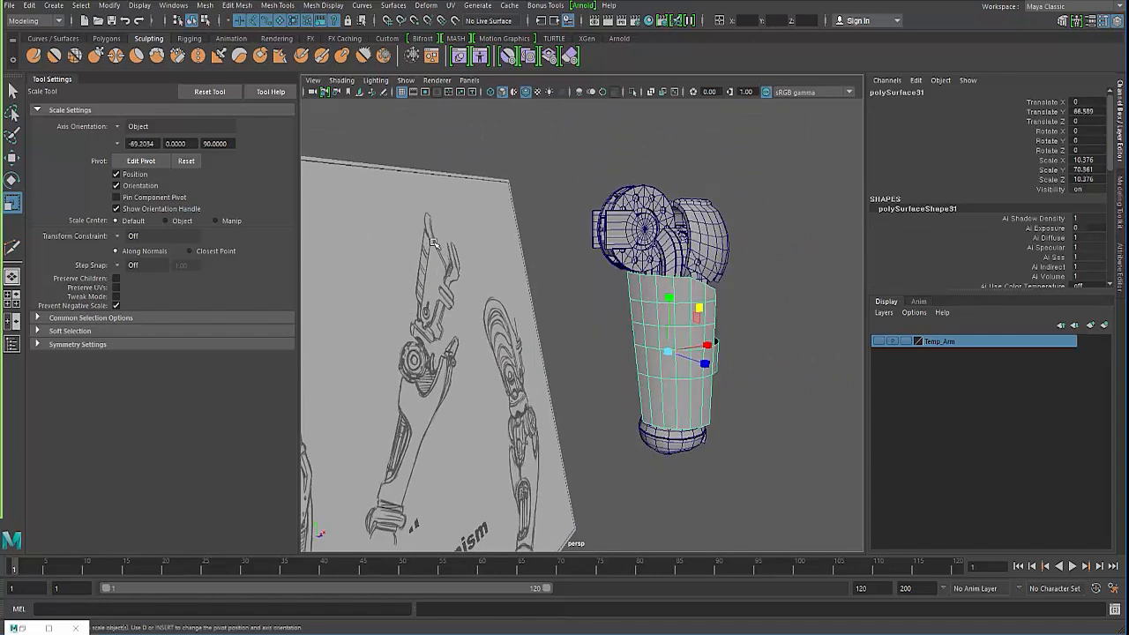
alt+drag(569, 284, 595, 312)
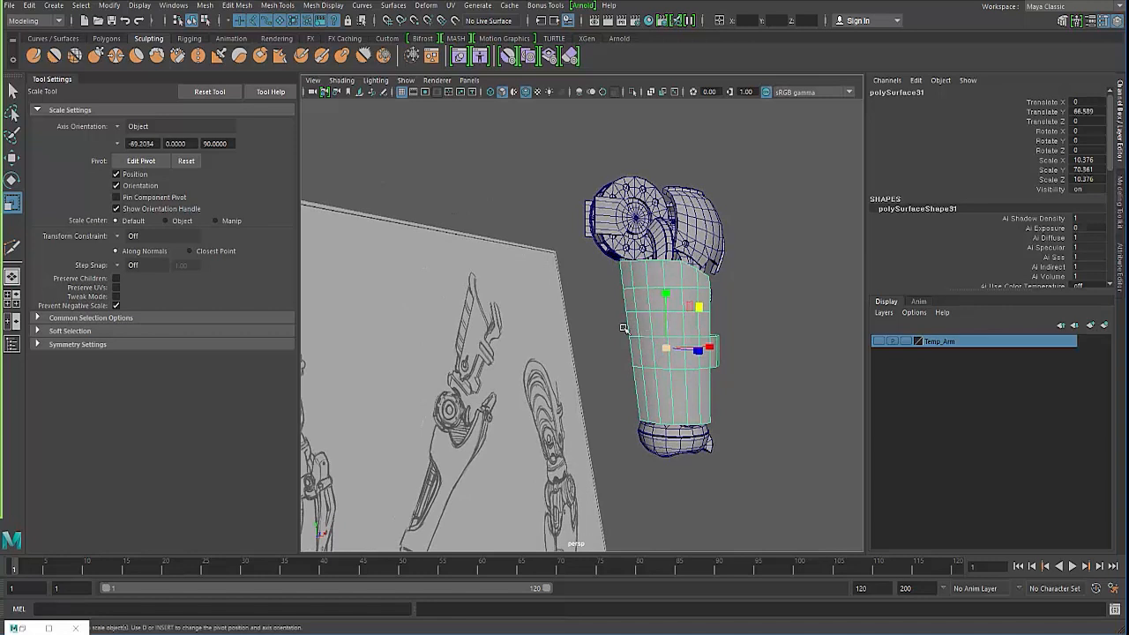
drag(668, 443, 680, 453)
alt+drag(643, 381, 668, 354)
Delete the block of front faces below the shell's top row, keeping the top band and the rear columns
right_drag(668, 340, 624, 313)
click(650, 333)
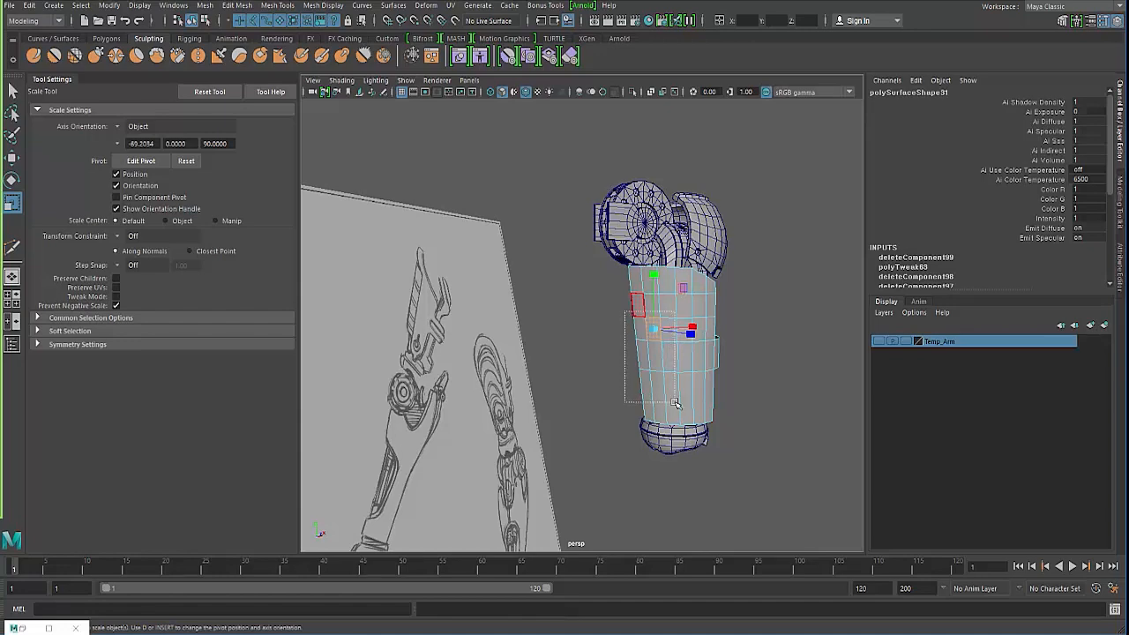
drag(679, 411, 637, 300)
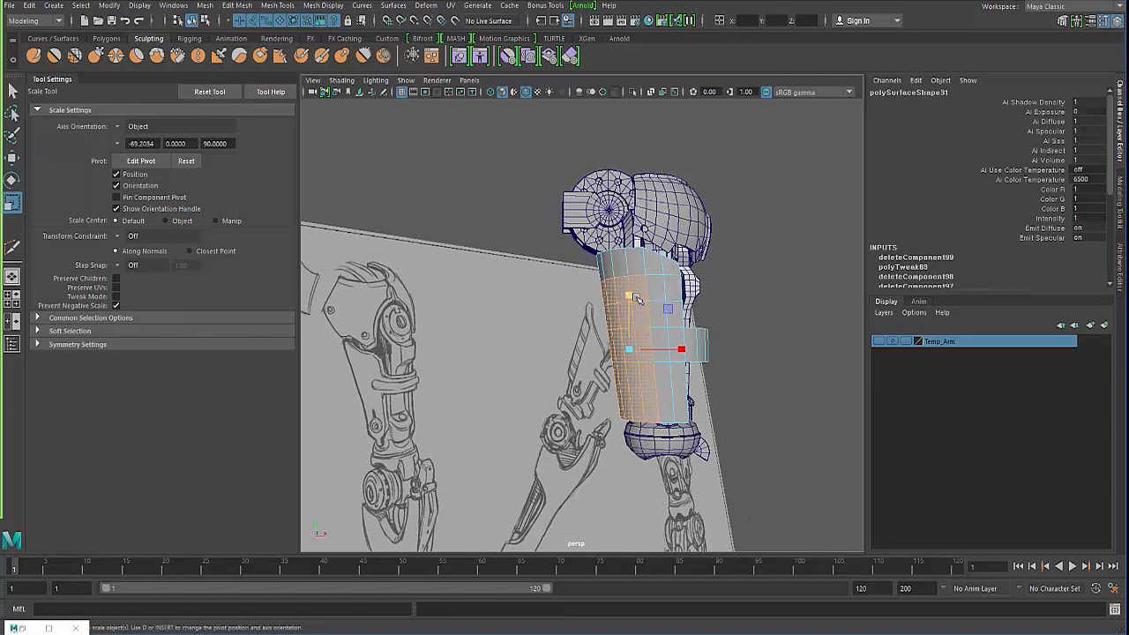
shift+click(654, 376)
middle_drag(646, 343, 601, 362)
key(q)
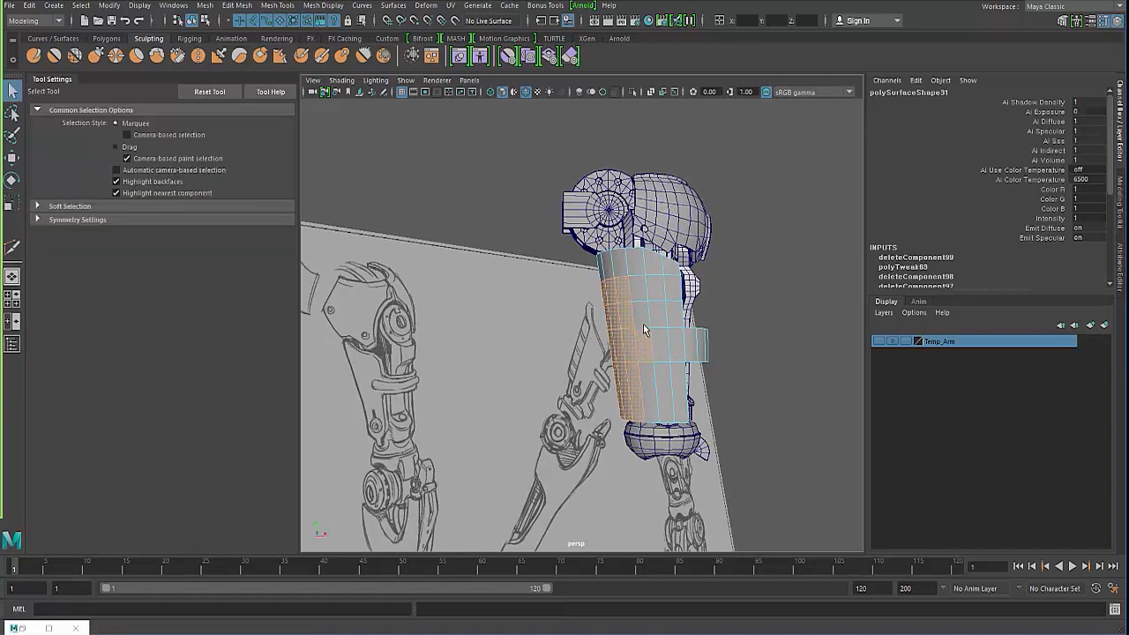
click(607, 369)
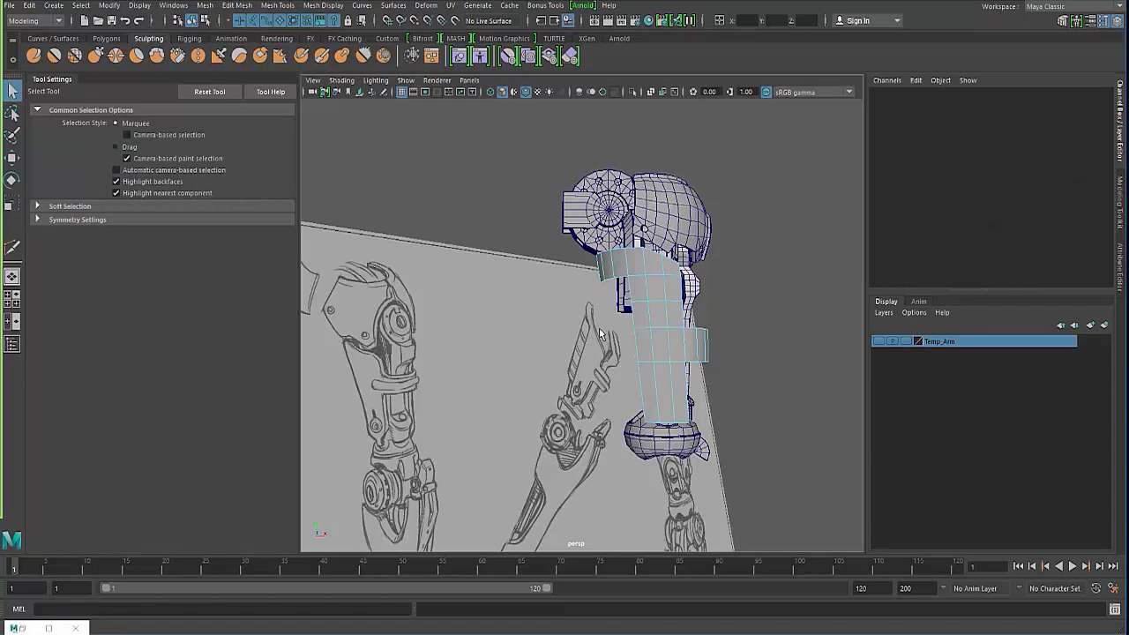
Raise the lower-edge vertices of the overhanging top band using the Move tool's Transform Constraint at Edge
mouse_move(606, 368)
alt+mouse_down()
mouse_move(646, 336)
mouse_move(595, 358)
alt+mouse_up()
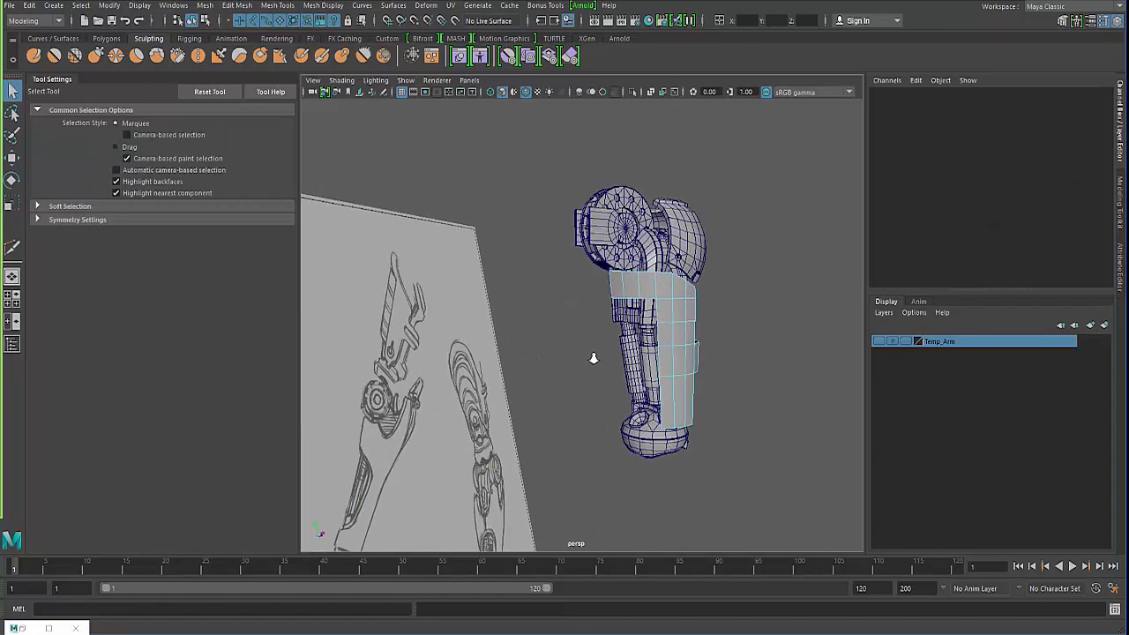
alt+right_drag(594, 358, 662, 396)
alt+drag(662, 396, 644, 297)
right_drag(645, 297, 586, 287)
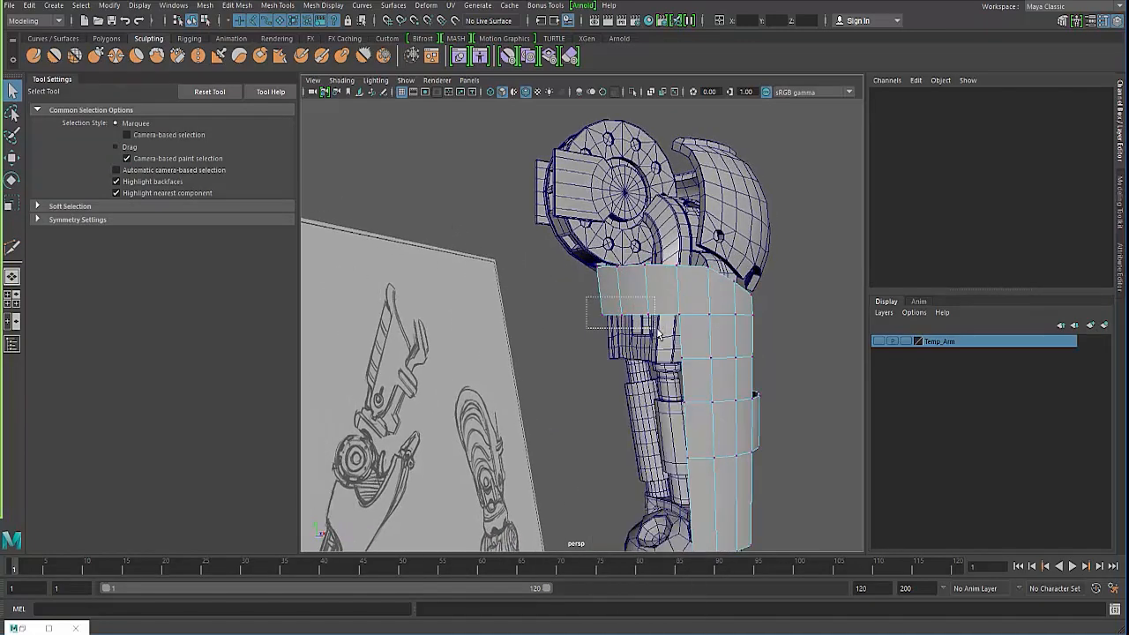
drag(657, 333, 657, 336)
key(w)
click(122, 228)
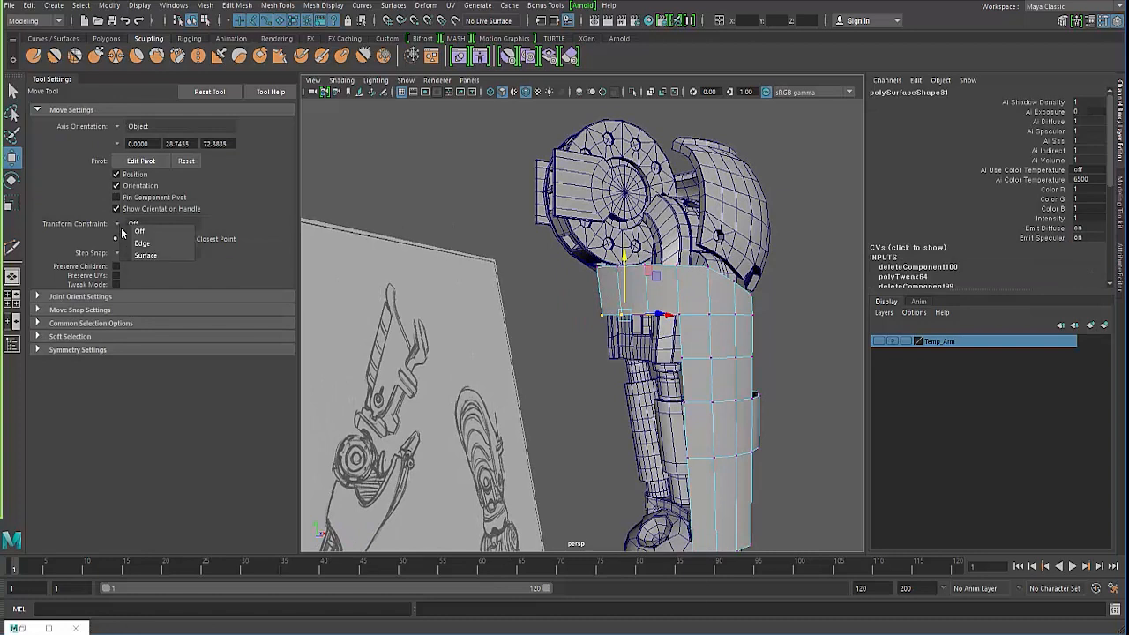
click(141, 243)
drag(625, 257, 622, 246)
Raise the band's foremost lower vertices progressively further so its lower edge slopes up toward the front
drag(568, 277, 628, 342)
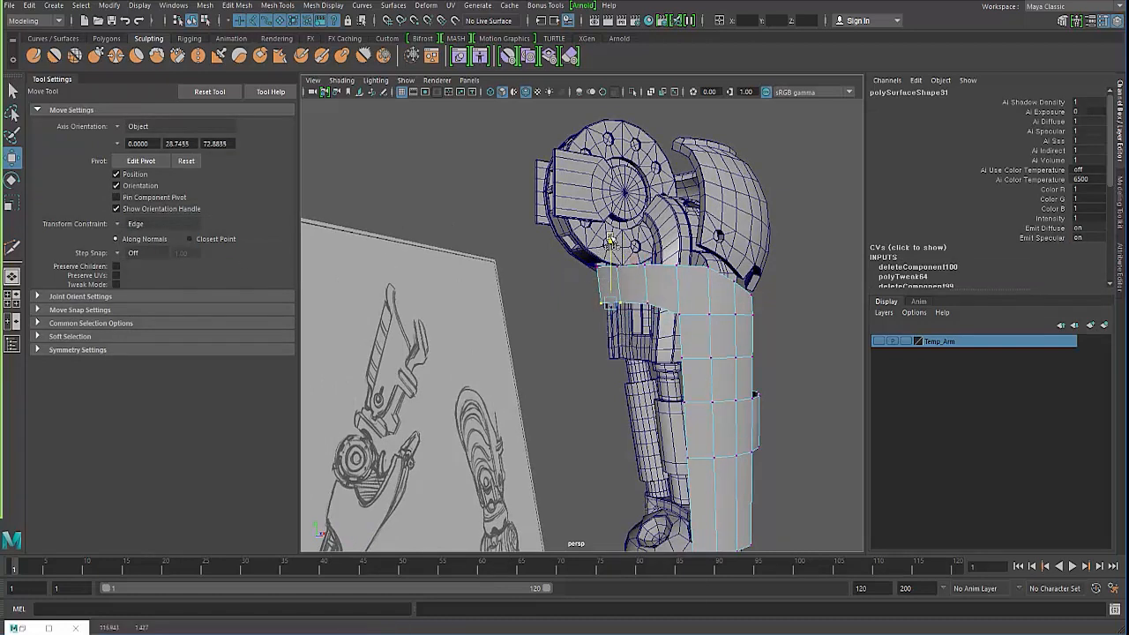
drag(569, 287, 620, 331)
drag(599, 239, 599, 230)
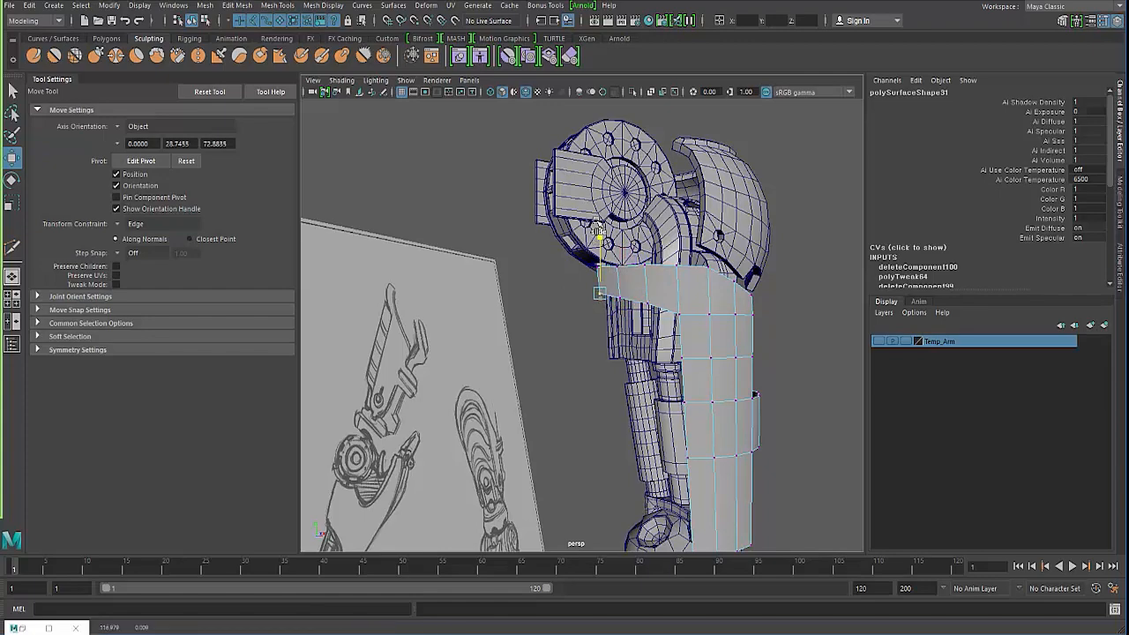
Turn the Move tool's Transform Constraint off and scale the shell's bottom-edge vertices inward to taper its lower end
key(F8)
key(F8)
click(532, 284)
alt+drag(537, 299, 635, 338)
click(635, 338)
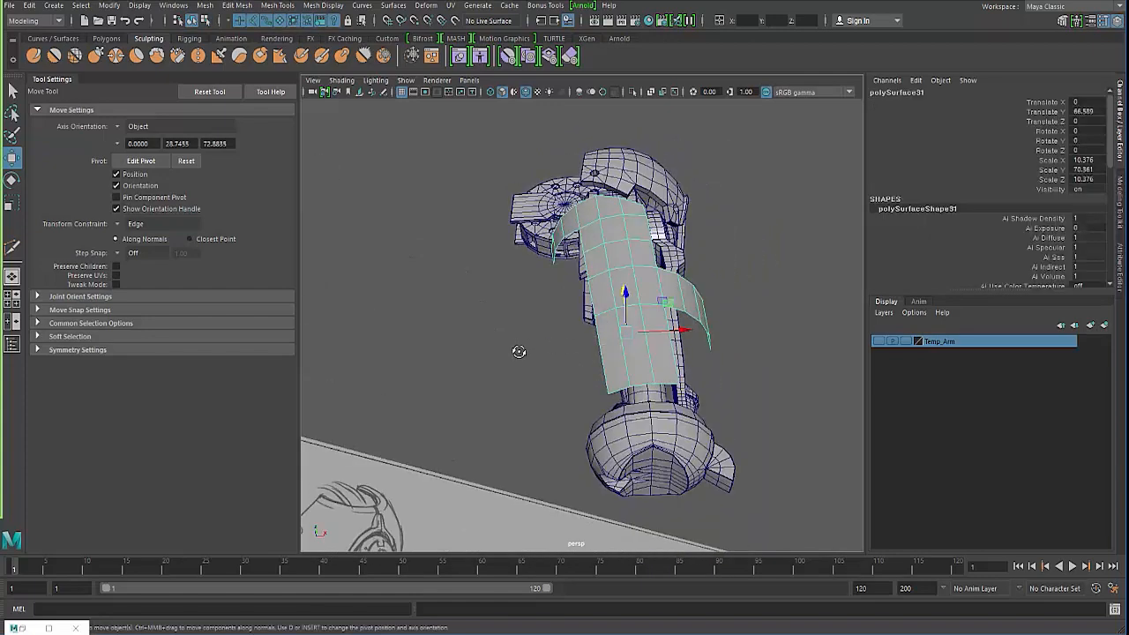
mouse_move(519, 351)
alt+mouse_down()
mouse_move(532, 305)
mouse_move(543, 368)
alt+mouse_up()
right_drag(623, 386, 552, 299)
alt+drag(549, 328, 564, 304)
drag(578, 399, 672, 447)
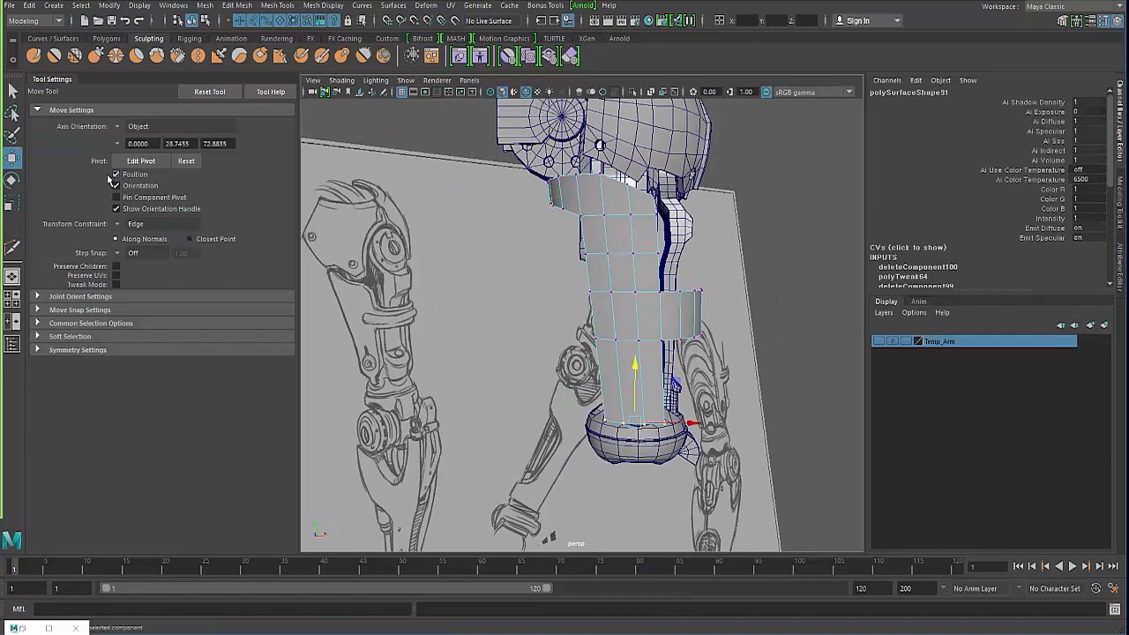
click(124, 228)
click(134, 228)
mouse_move(502, 343)
alt+mouse_down()
mouse_move(507, 359)
mouse_move(577, 327)
mouse_move(544, 398)
mouse_move(622, 310)
mouse_move(441, 381)
mouse_move(548, 397)
mouse_move(529, 393)
mouse_move(582, 382)
mouse_move(500, 396)
mouse_move(563, 399)
alt+mouse_up()
key(r)
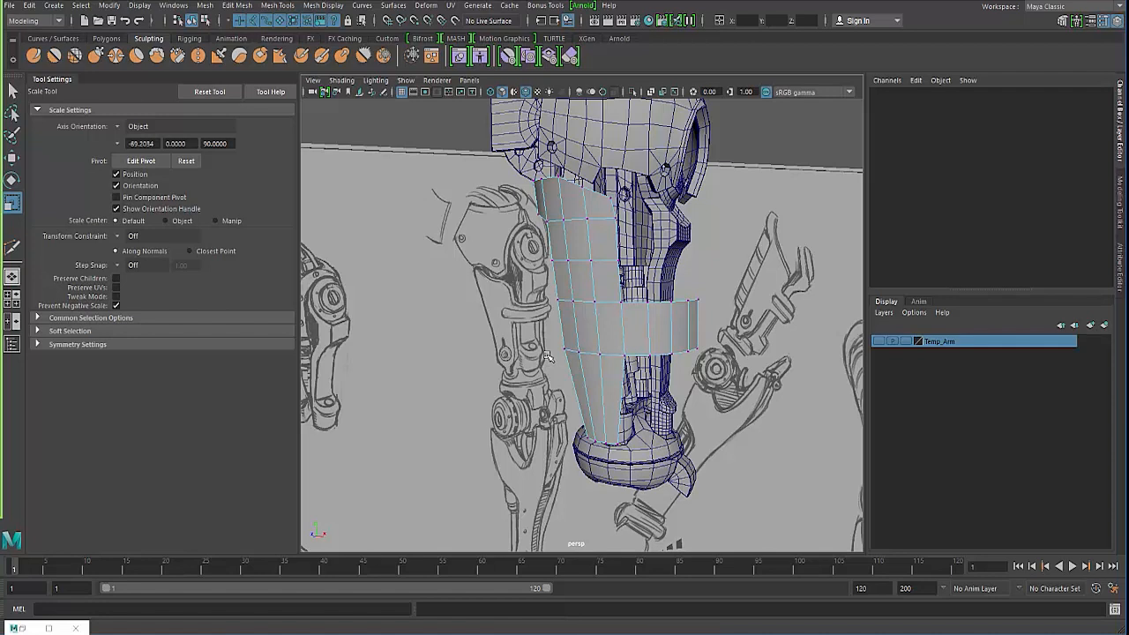
Cut two horizontal edge loops through the shell's wide middle band with Multi-Cut
click(600, 339)
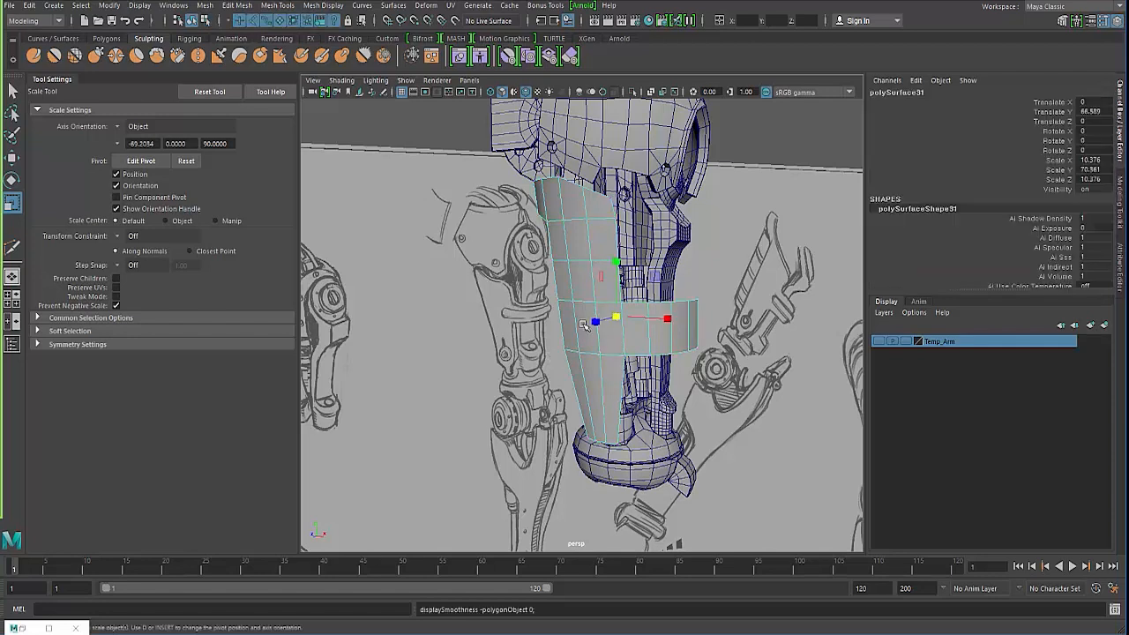
shift+right_drag(593, 345, 527, 349)
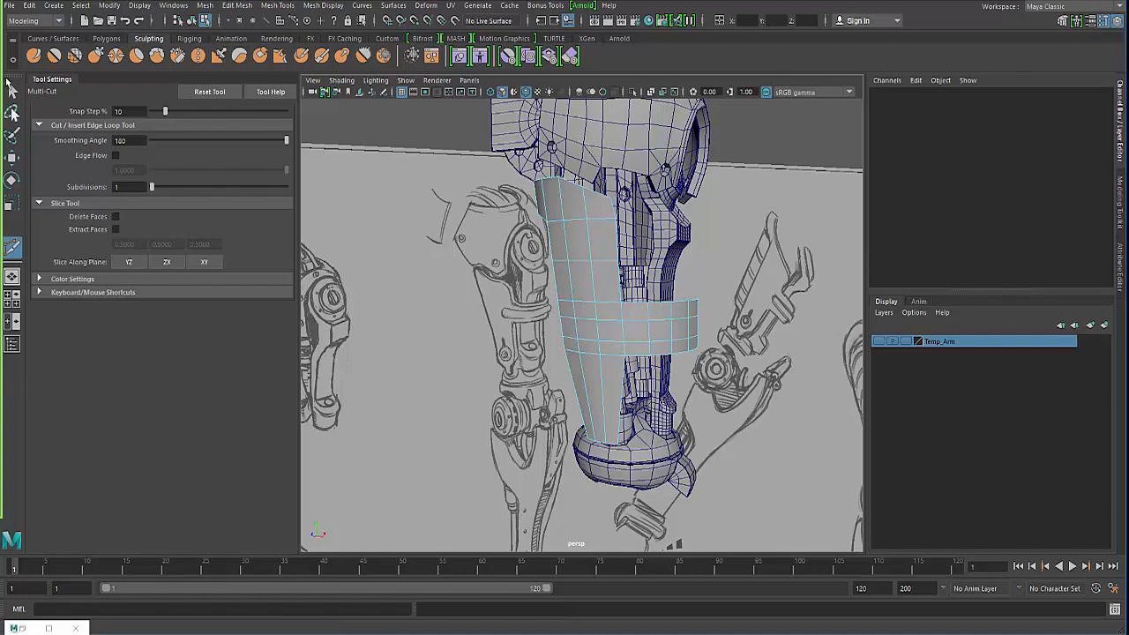
click(12, 89)
Select the middle-row faces on the overhanging part of the band and compare its shape with the reference sketch
alt+drag(599, 280, 618, 297)
right_drag(617, 296, 629, 315)
click(629, 314)
shift+click(652, 309)
shift+click(680, 312)
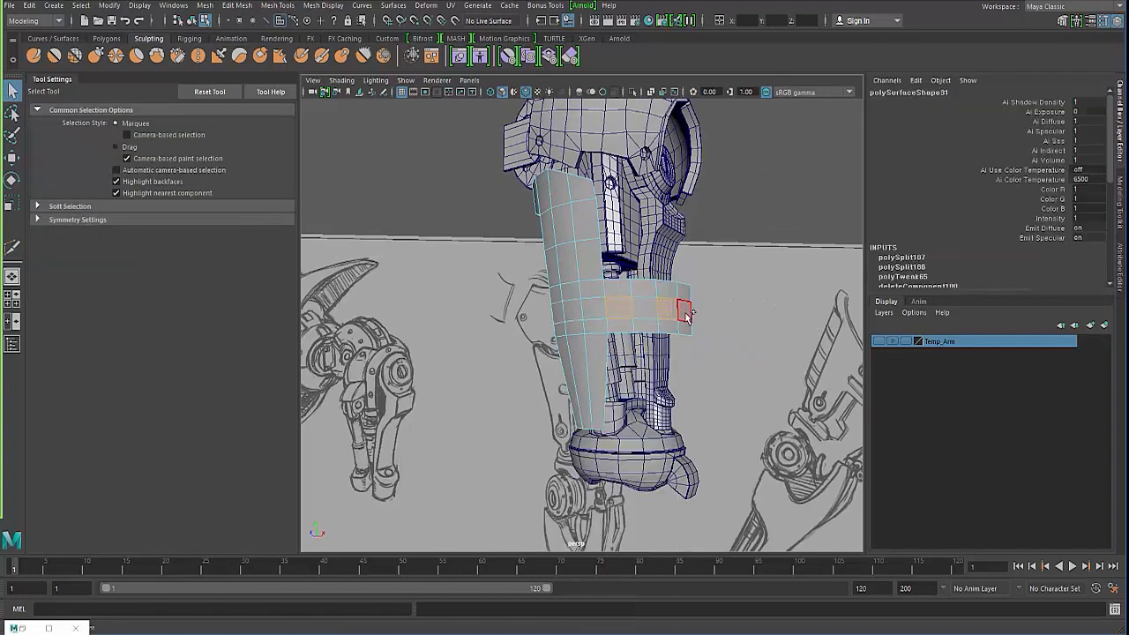
alt+drag(562, 335, 585, 330)
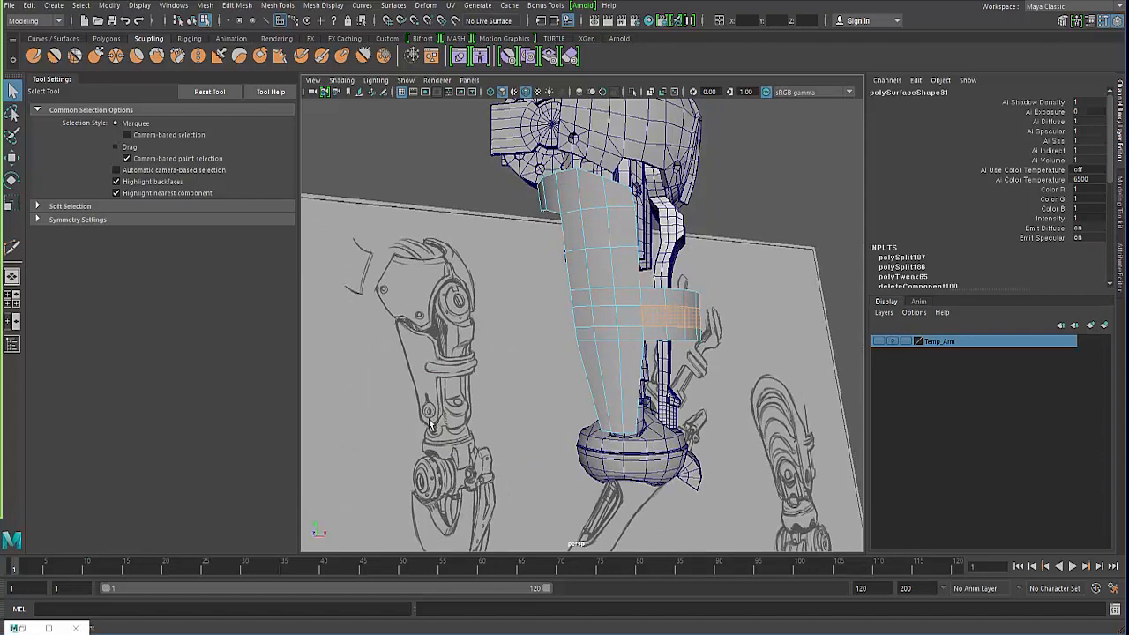
alt+drag(576, 421, 616, 387)
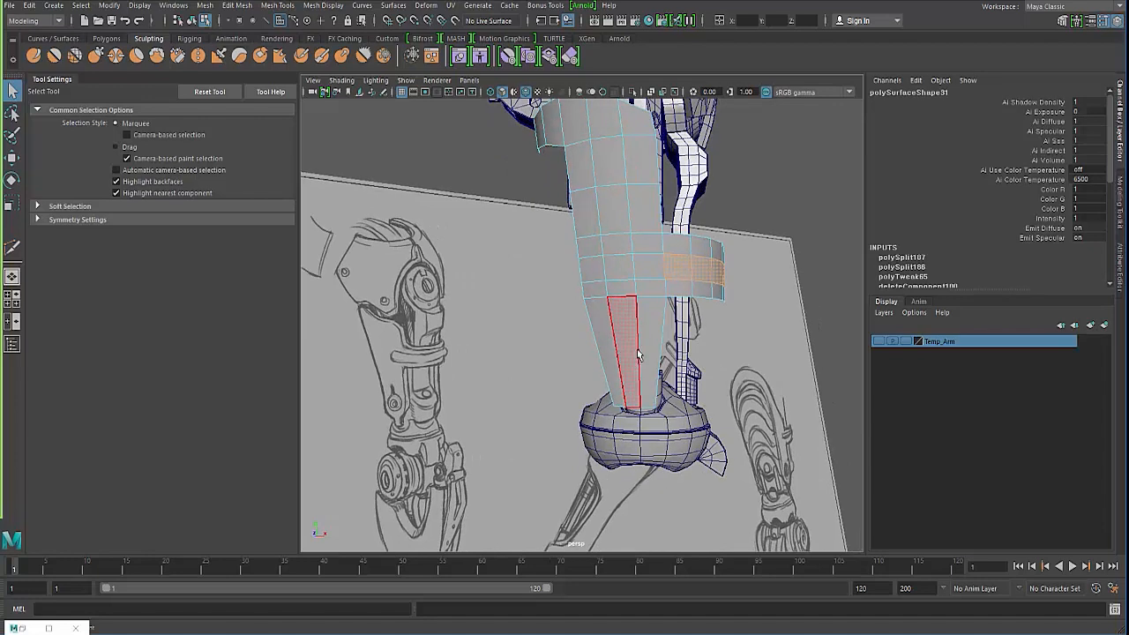
shift+right_drag(639, 353, 582, 353)
click(626, 407)
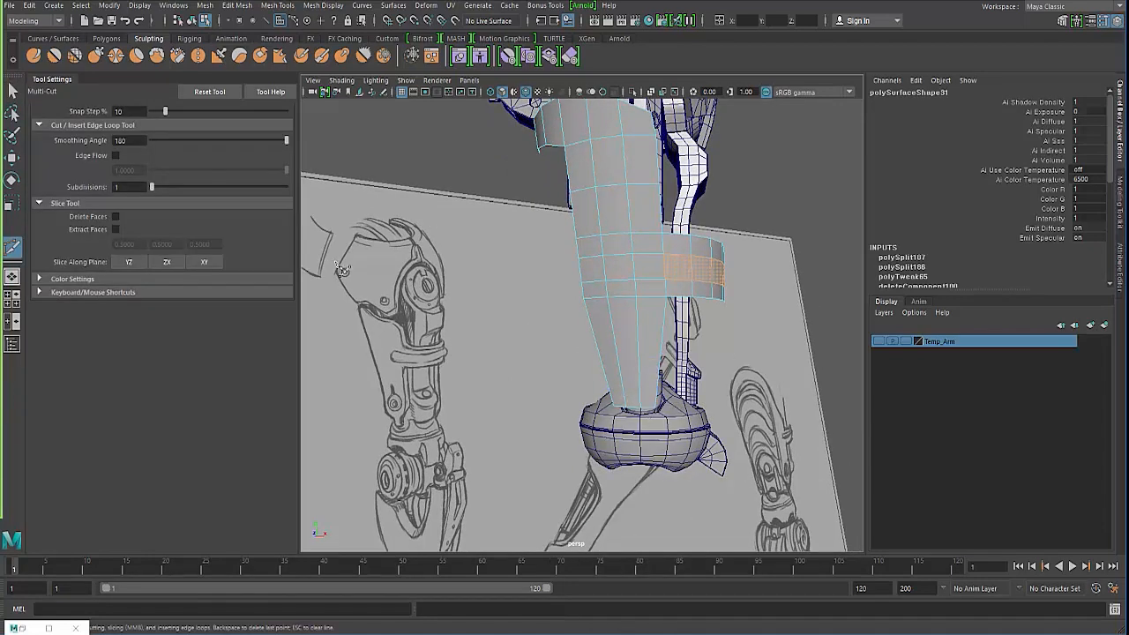
click(13, 91)
Raise the shell's bottom-edge vertices slightly so the lower end clears the elbow joint
right_drag(647, 326, 585, 320)
drag(669, 425, 632, 392)
key(w)
alt+drag(596, 351, 522, 353)
middle_drag(533, 341, 533, 328)
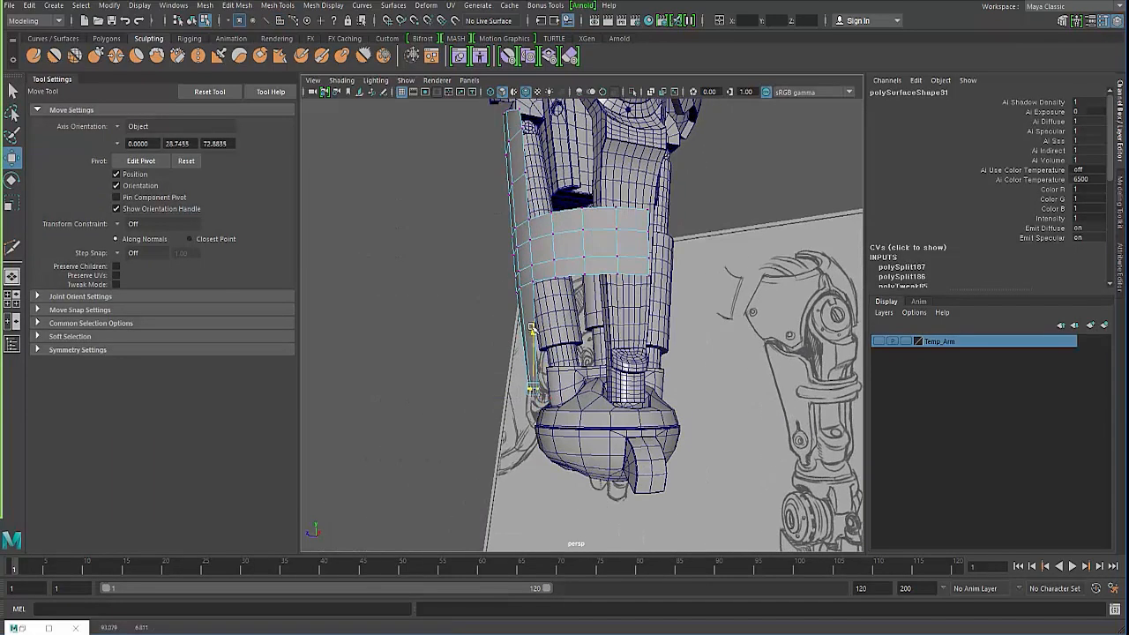
alt+drag(532, 330, 578, 339)
drag(505, 389, 618, 352)
Extrude the middle edge of the shell's bottom border downward and narrow its end into a small tapered tab
right_drag(656, 299, 655, 334)
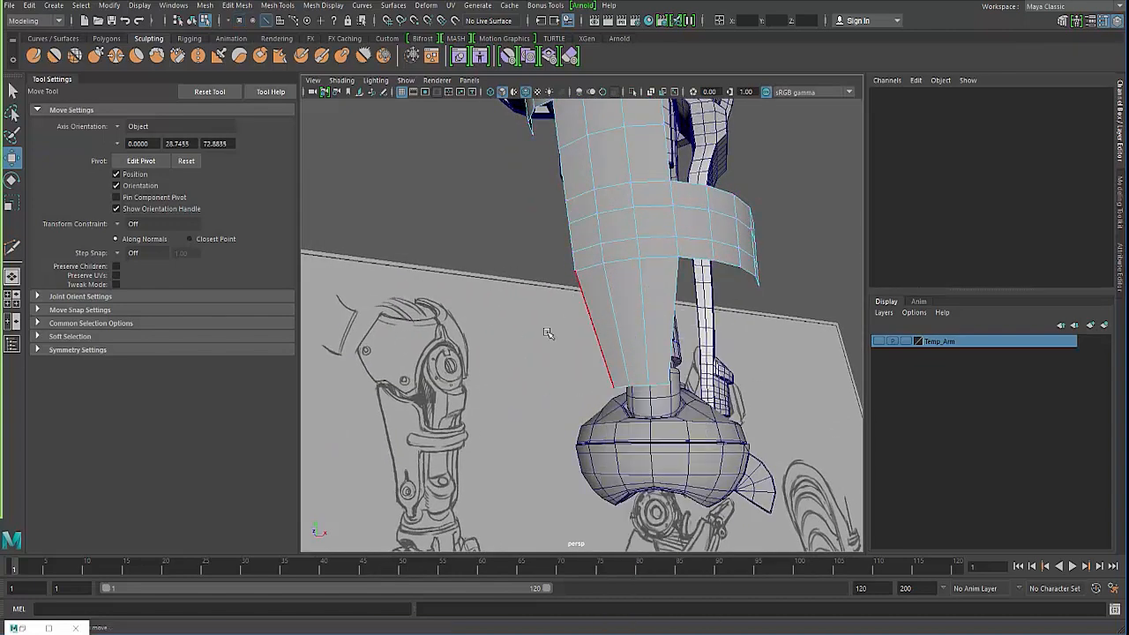
click(637, 385)
shift+right_drag(626, 280, 626, 311)
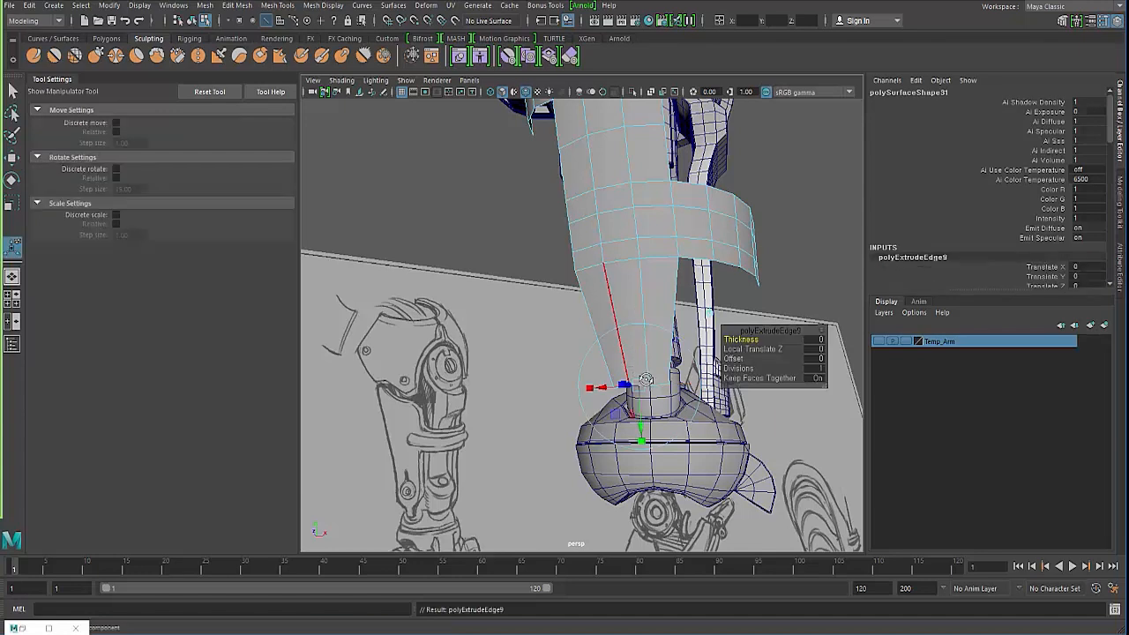
alt+drag(646, 380, 663, 399)
drag(652, 451, 650, 460)
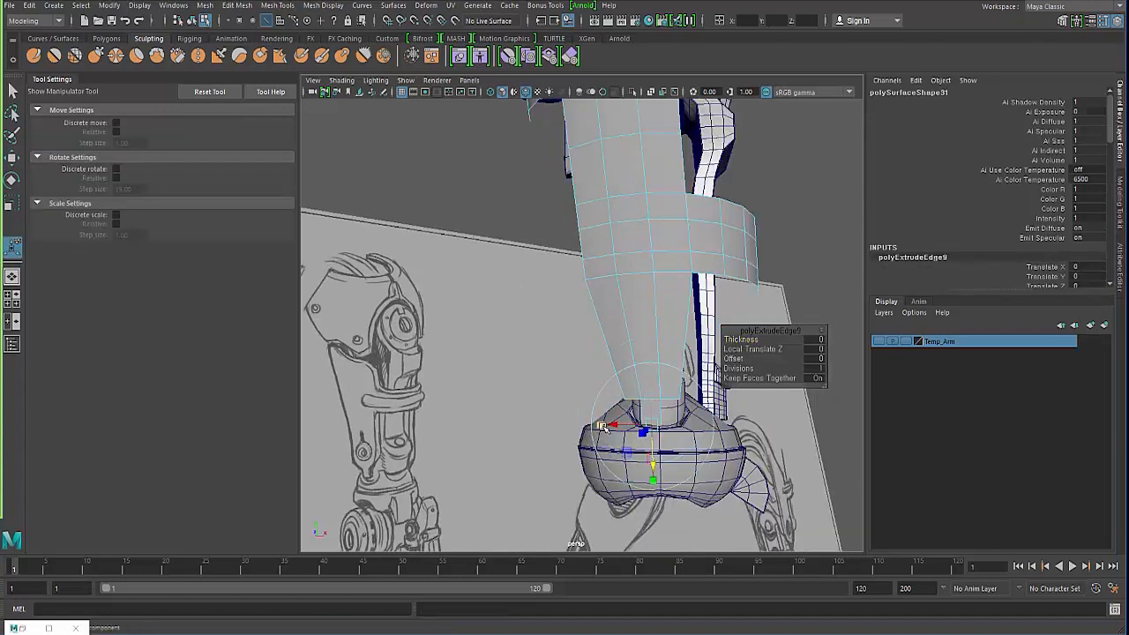
mouse_move(600, 426)
mouse_down()
mouse_move(616, 428)
mouse_move(486, 423)
mouse_move(551, 420)
mouse_up()
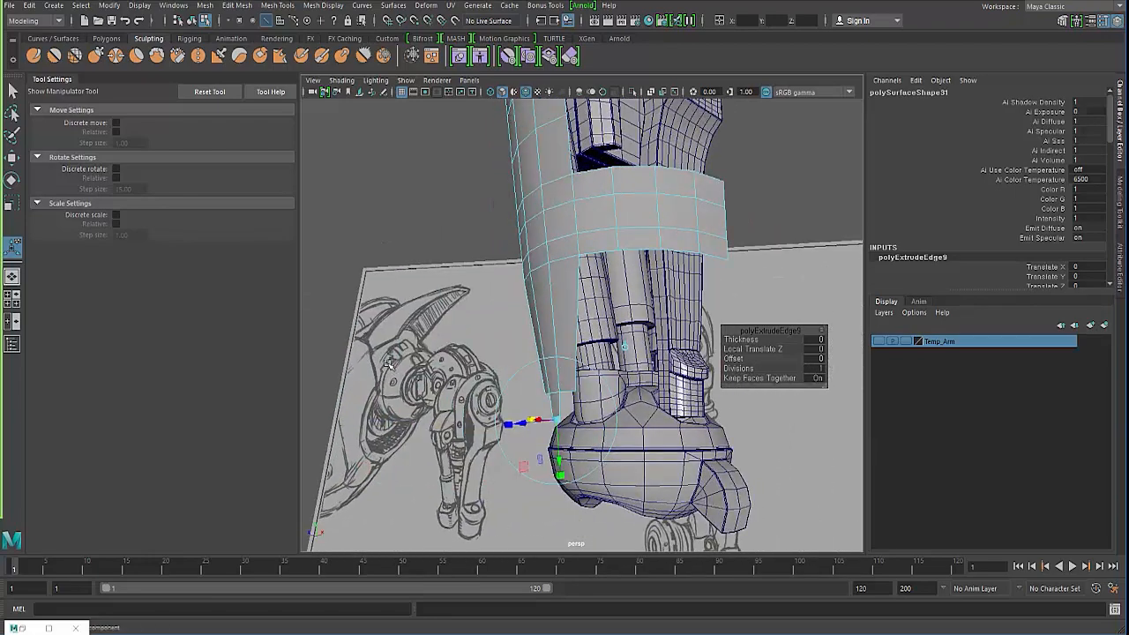
click(445, 244)
alt+drag(445, 244, 498, 315)
key(q)
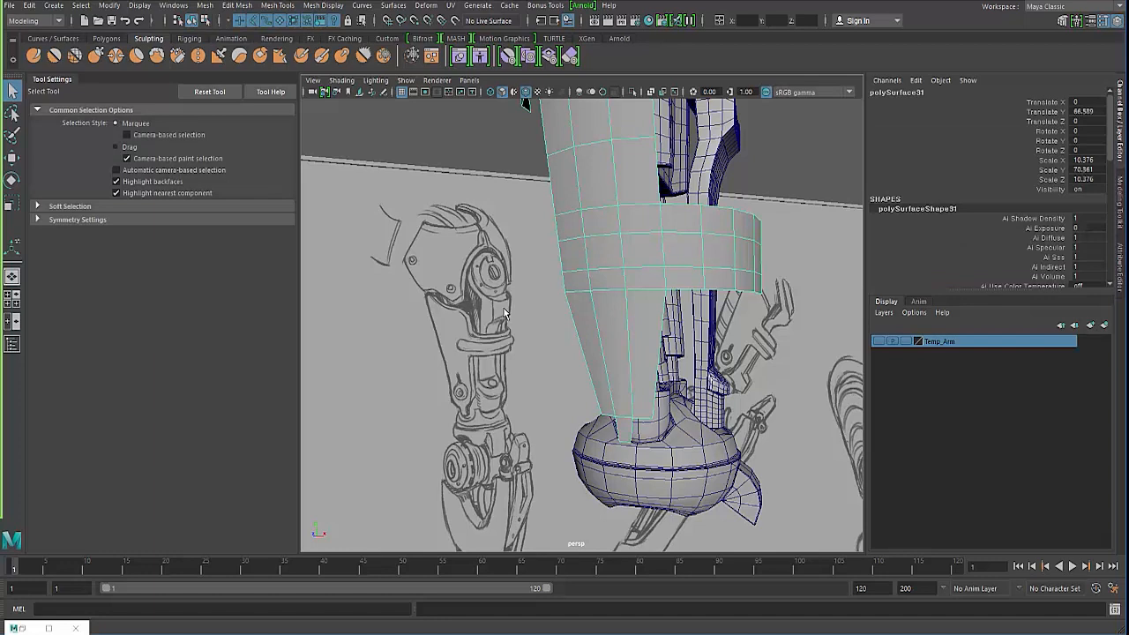
Insert two horizontal edge loops in the shell's lower section, one near the bottom edge and one below the band
shift+right_drag(614, 337, 552, 337)
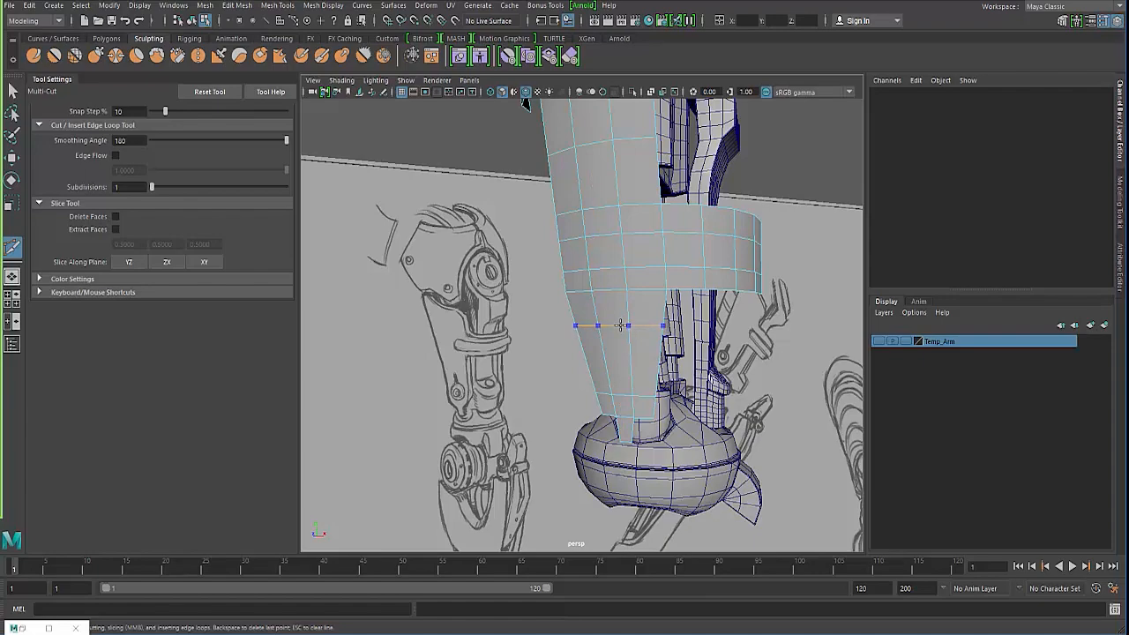
mouse_move(568, 355)
alt+mouse_down()
mouse_move(509, 353)
mouse_move(547, 346)
alt+mouse_up()
scroll(527, 351, down, 3)
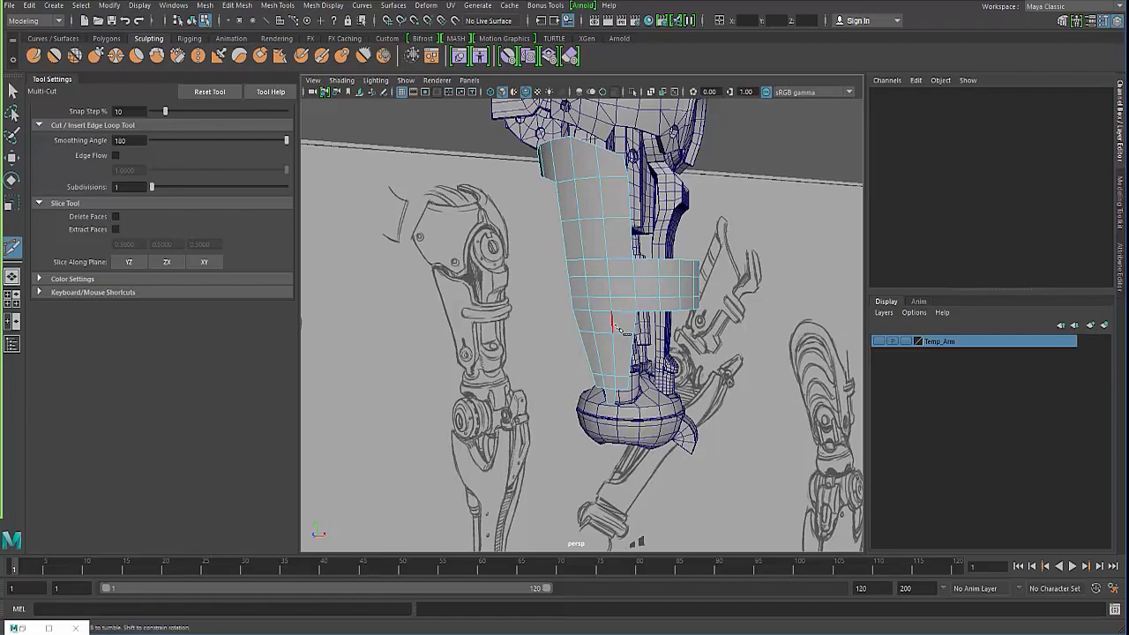
click(12, 93)
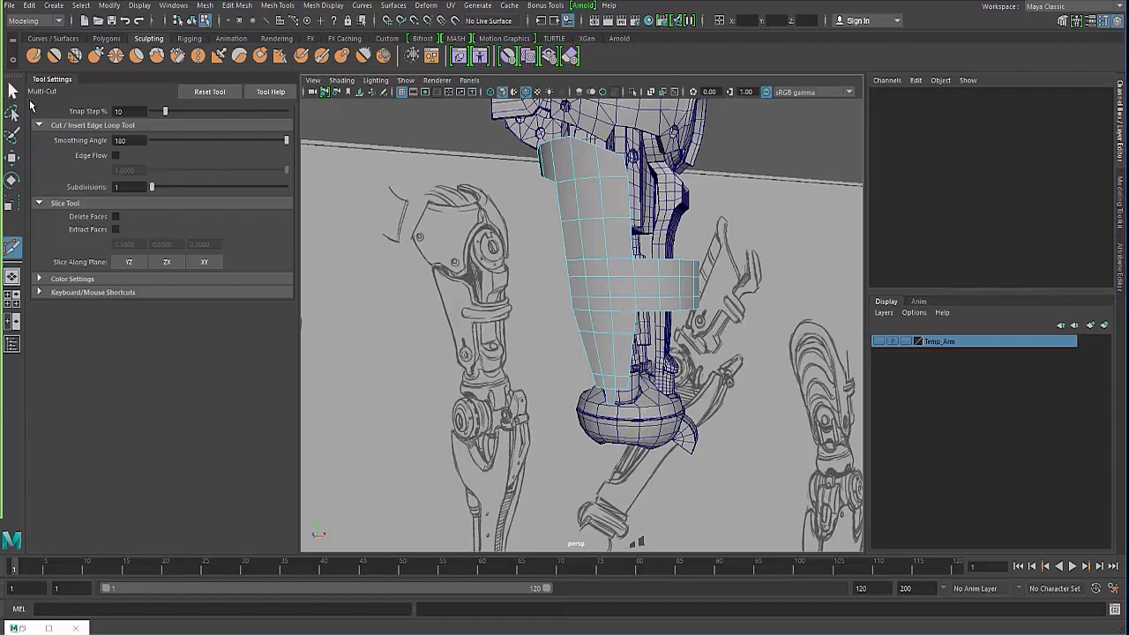
Select all vertices of the middle band and move them slightly upward in the side view
alt+drag(611, 272, 570, 290)
right_drag(605, 288, 537, 282)
alt+drag(534, 279, 521, 243)
drag(497, 227, 762, 314)
mouse_move(527, 288)
alt+mouse_down()
mouse_move(476, 292)
mouse_move(538, 297)
alt+mouse_up()
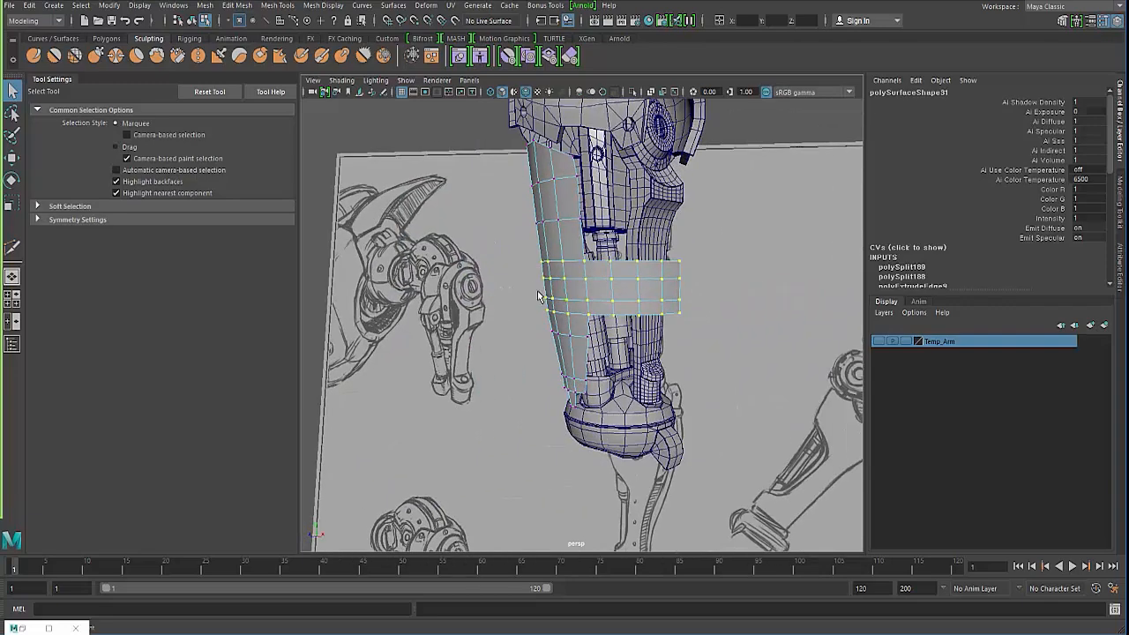
key(w)
key(f)
key(space)
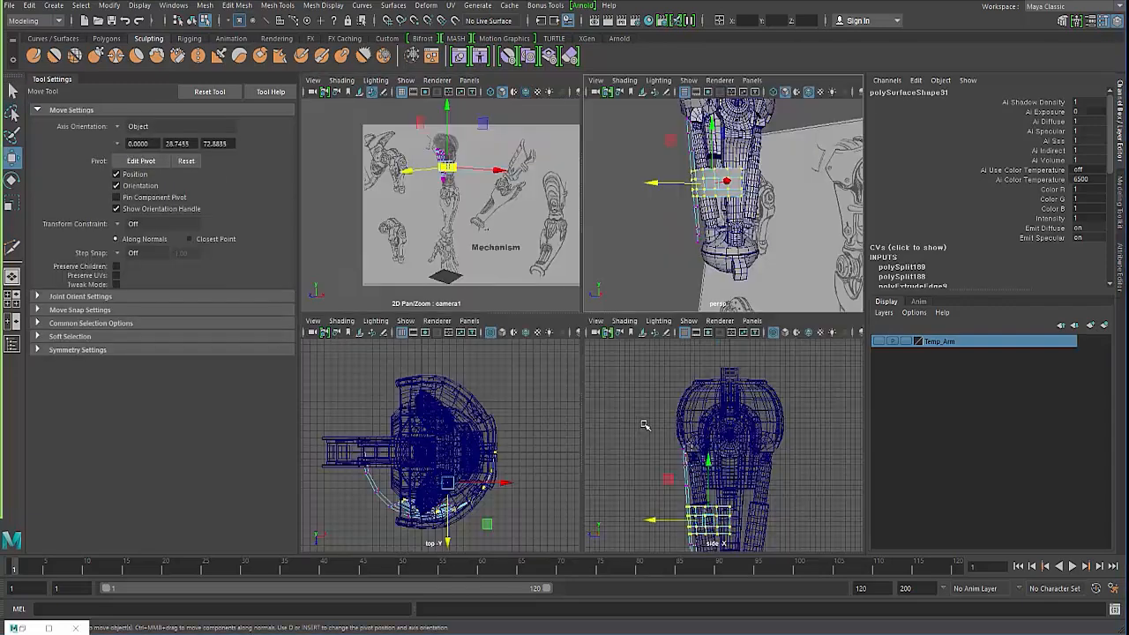
key(space)
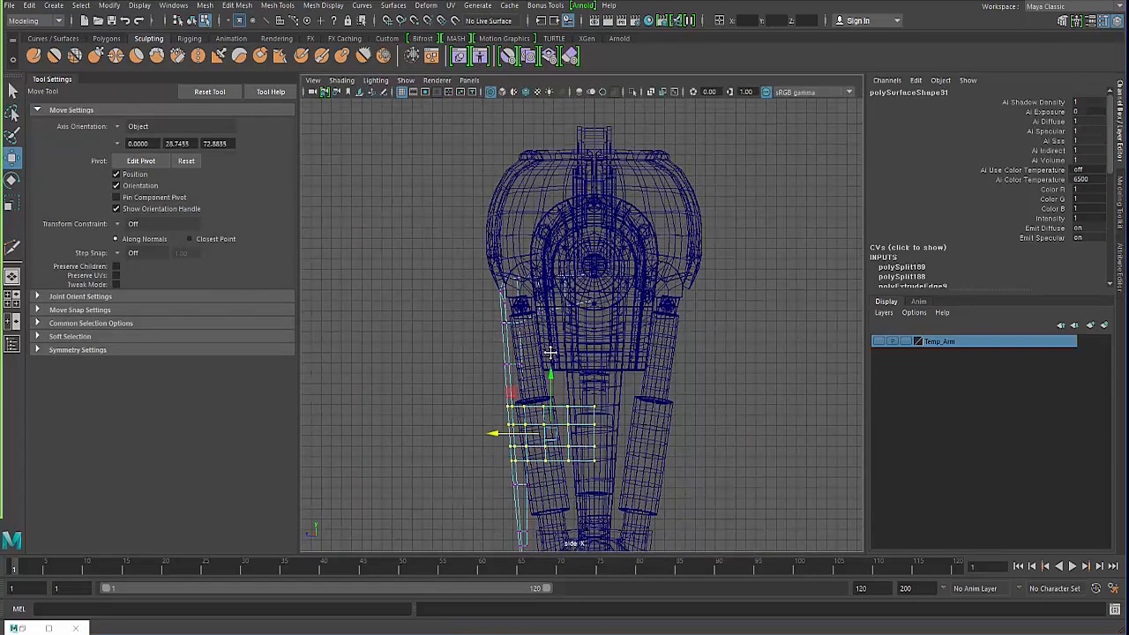
scroll(553, 399, down, 3)
drag(550, 397, 548, 385)
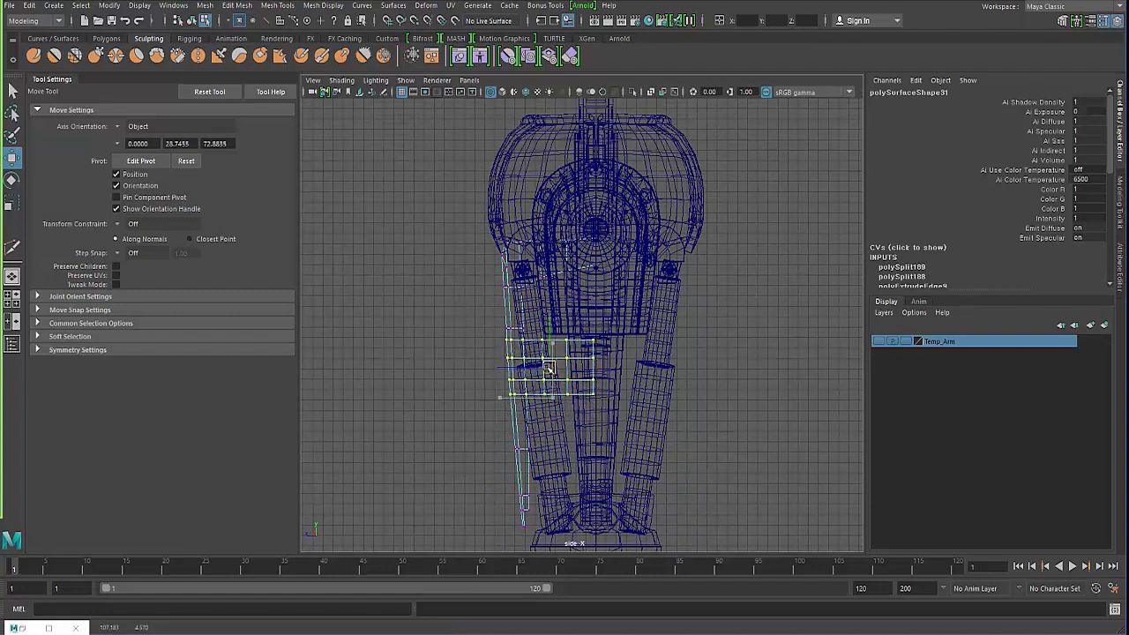
drag(547, 366, 548, 365)
alt+middle_drag(486, 379, 497, 415)
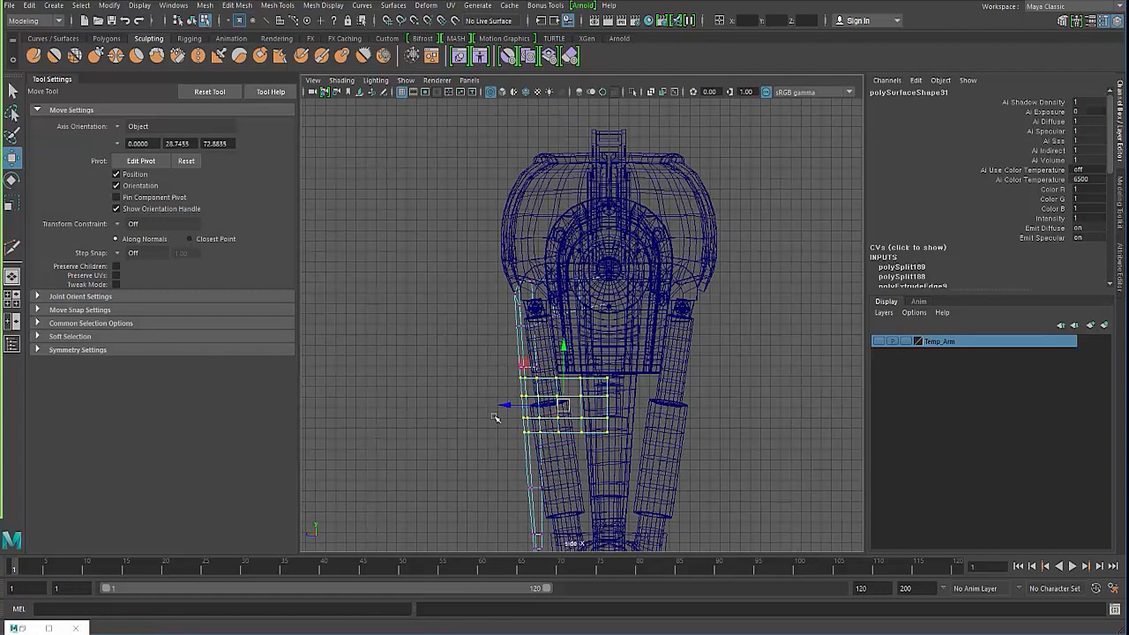
key(space)
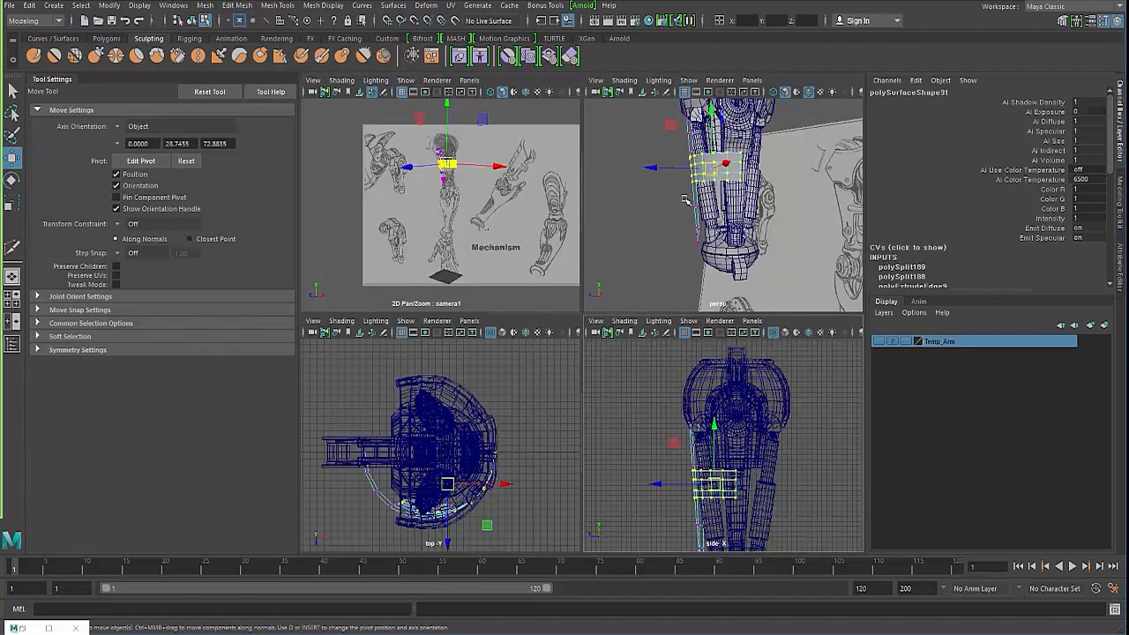
key(space)
alt+drag(601, 234, 558, 322)
click(449, 298)
Set Transform Constraint to Edge and slide the vertex row just above the band upward along the shell
alt+right_drag(558, 321, 609, 305)
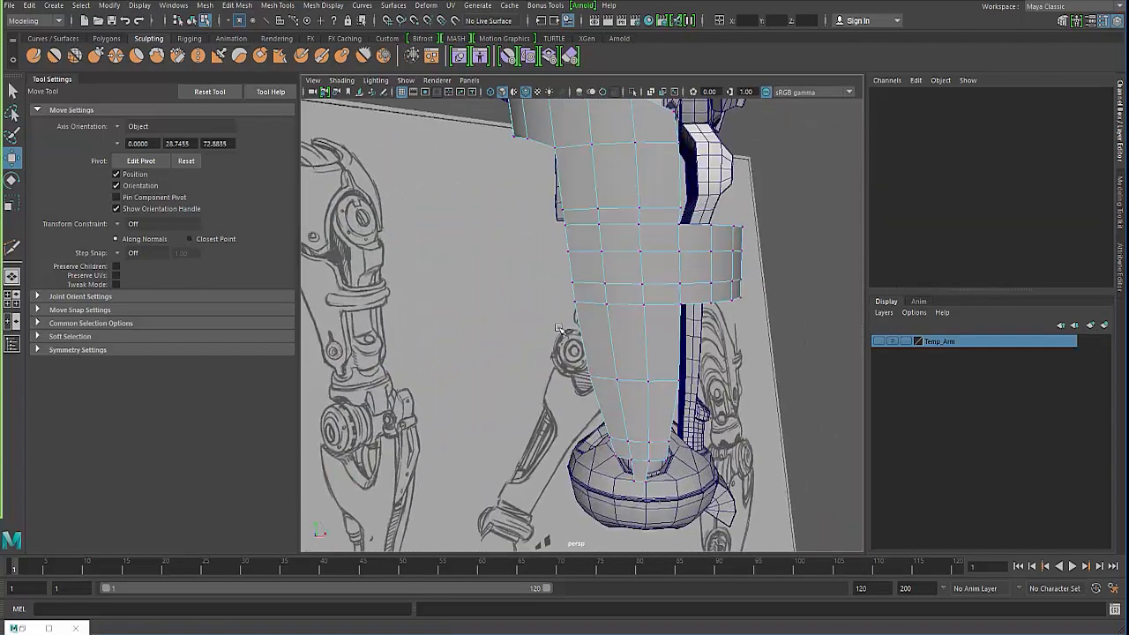
alt+drag(609, 304, 602, 287)
click(615, 217)
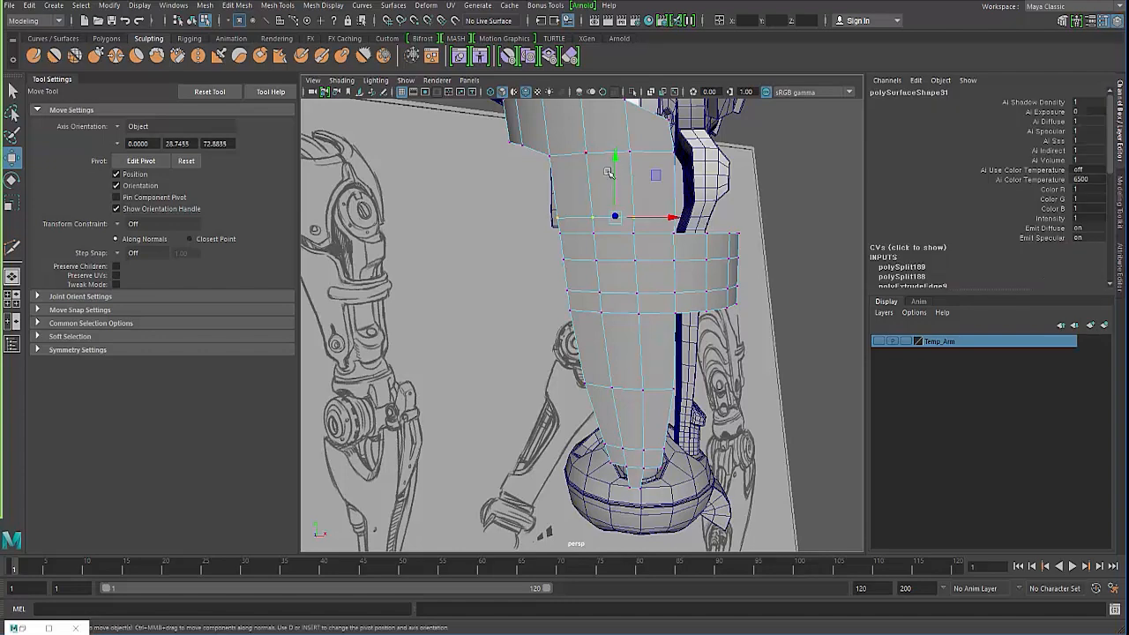
click(132, 224)
click(134, 238)
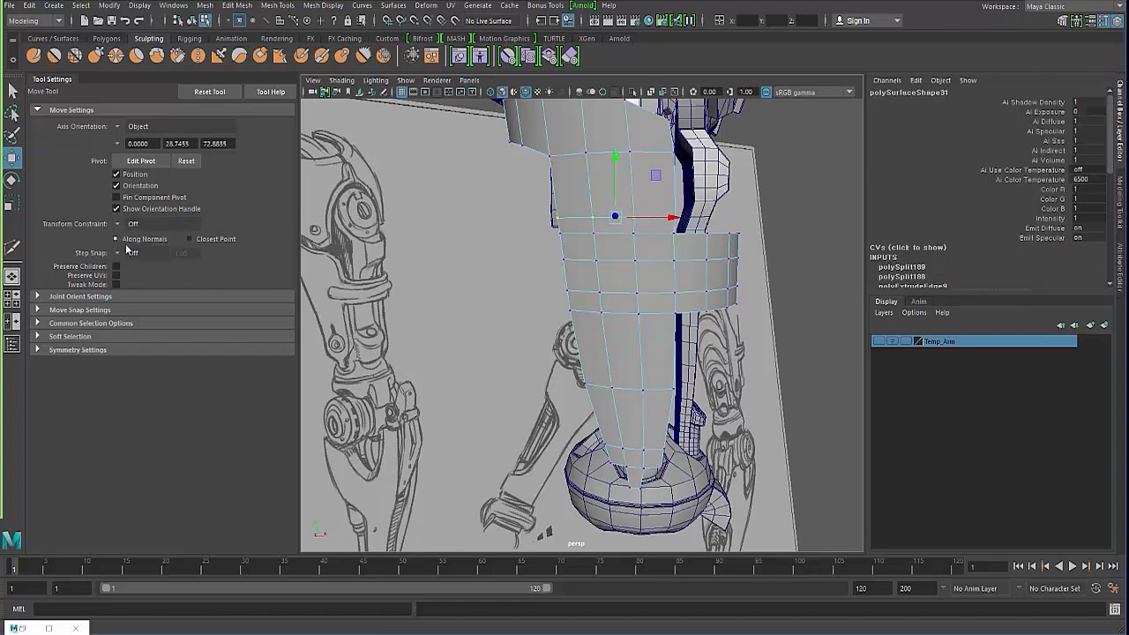
drag(612, 159, 603, 126)
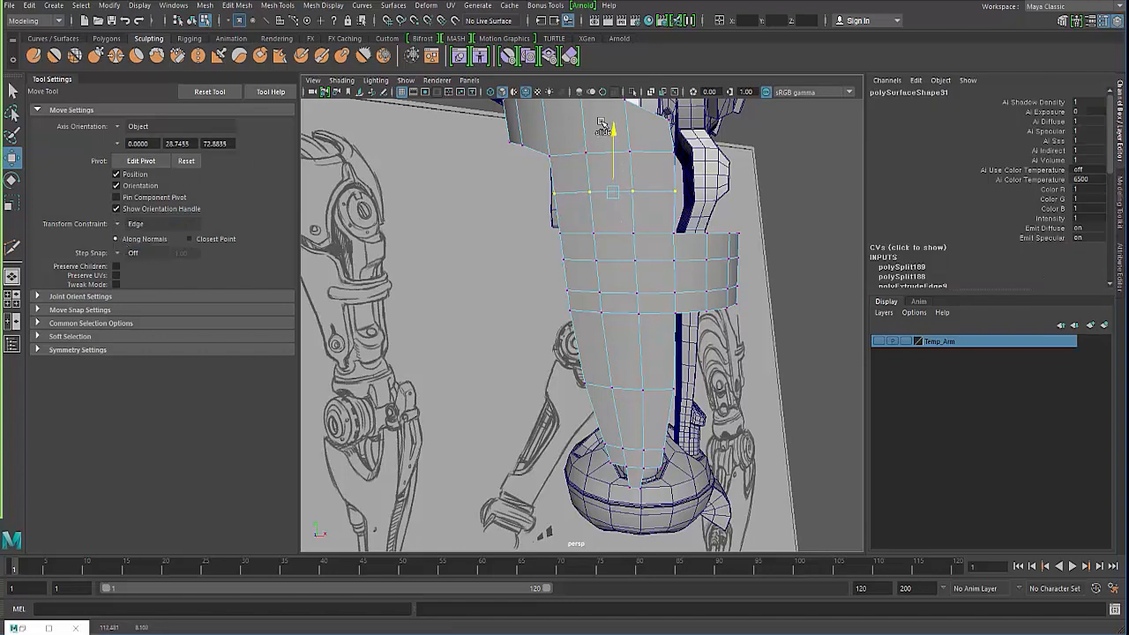
alt+drag(505, 265, 486, 310)
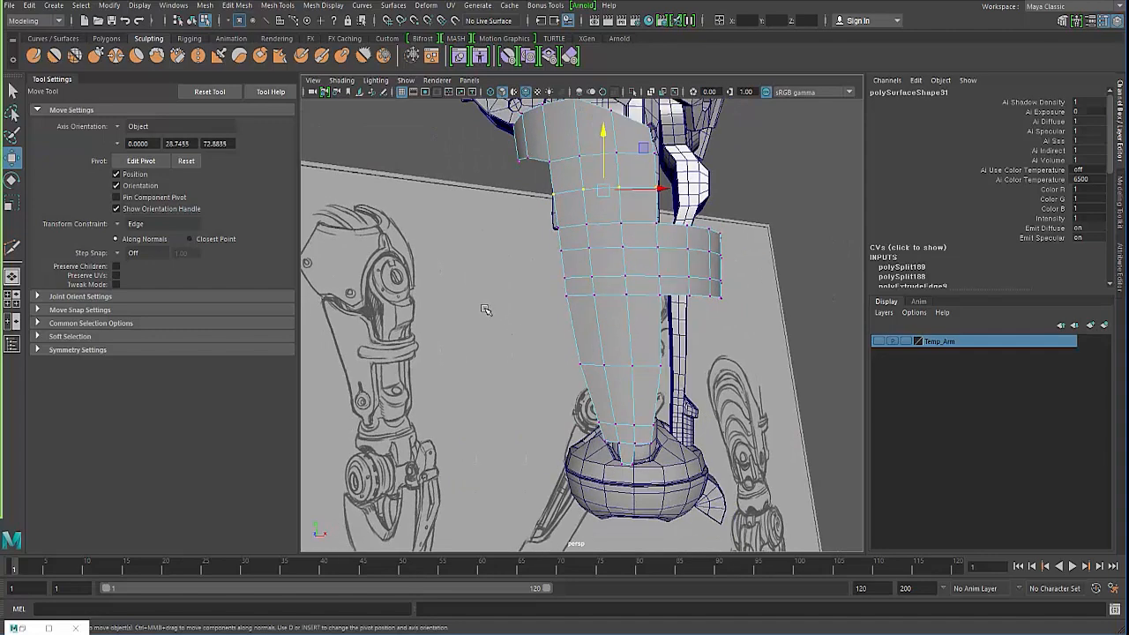
key(F8)
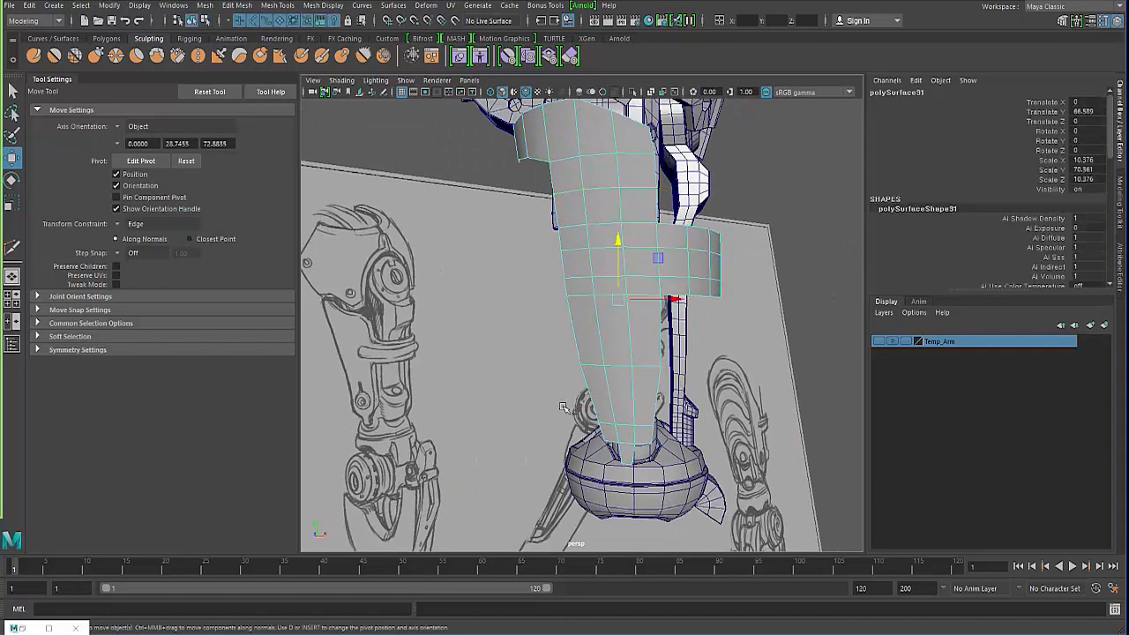
Extrude the middle face near the shell's lower end and scale it inward to a narrow vertical rectangle
alt+drag(563, 406, 657, 332)
alt+right_drag(546, 330, 651, 337)
right_drag(622, 234, 623, 258)
click(647, 334)
alt+drag(648, 334, 593, 365)
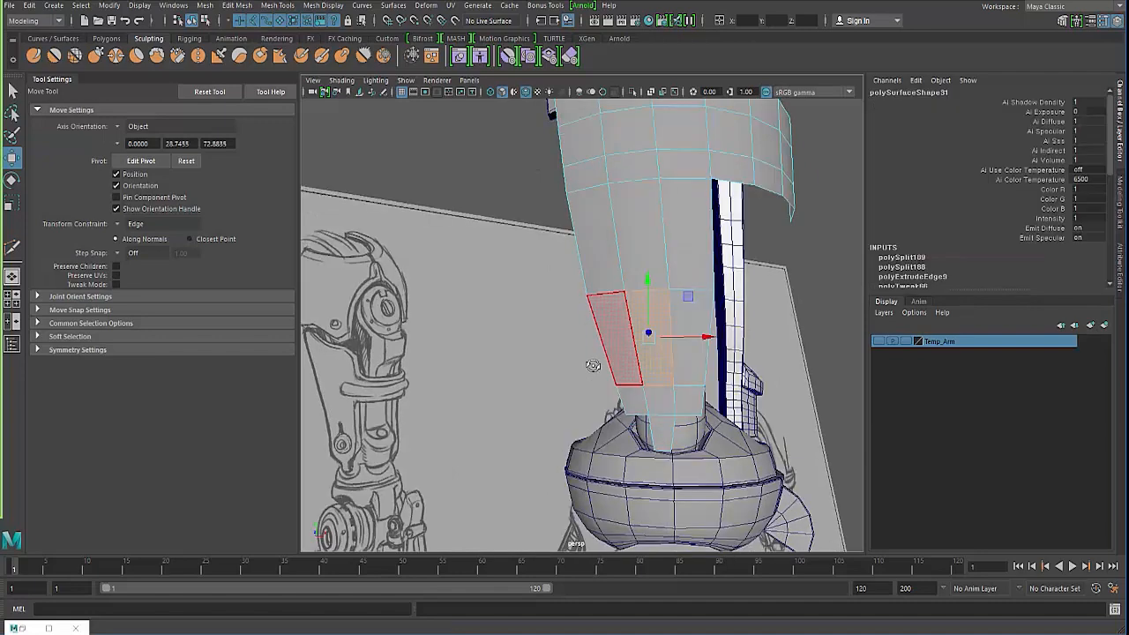
shift+right_drag(634, 239, 635, 271)
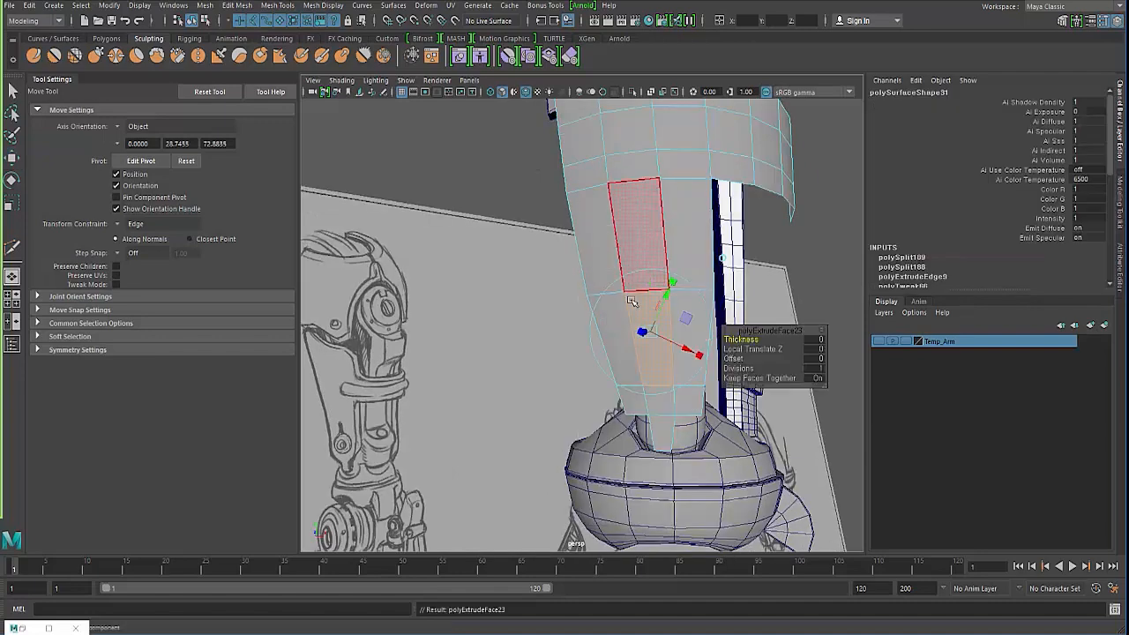
click(673, 283)
drag(655, 332, 711, 323)
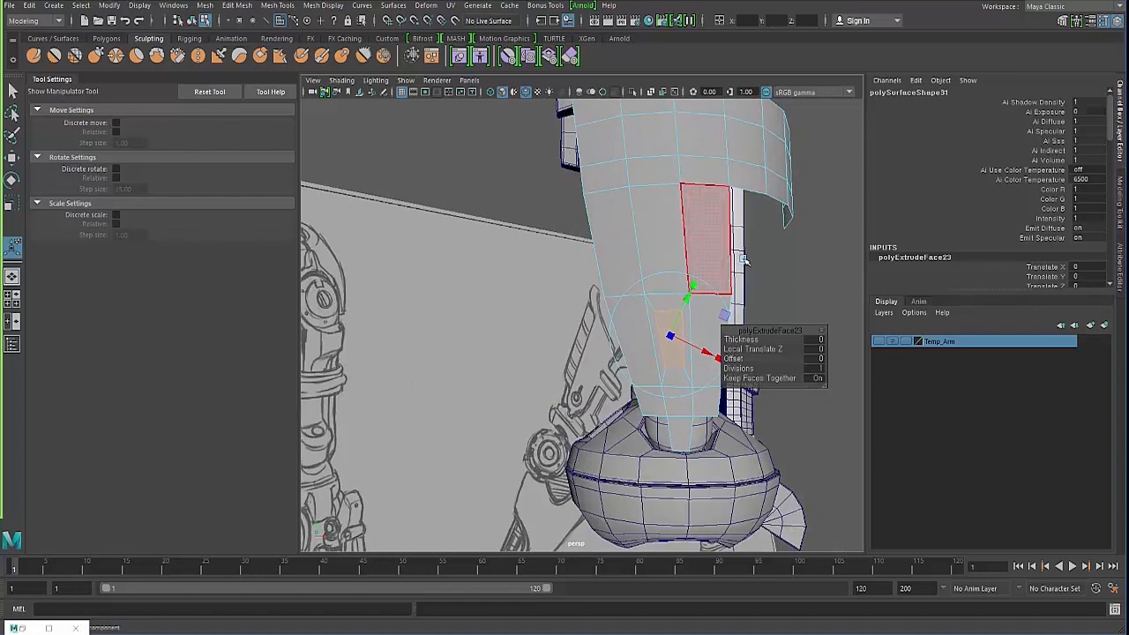
alt+drag(698, 373, 700, 369)
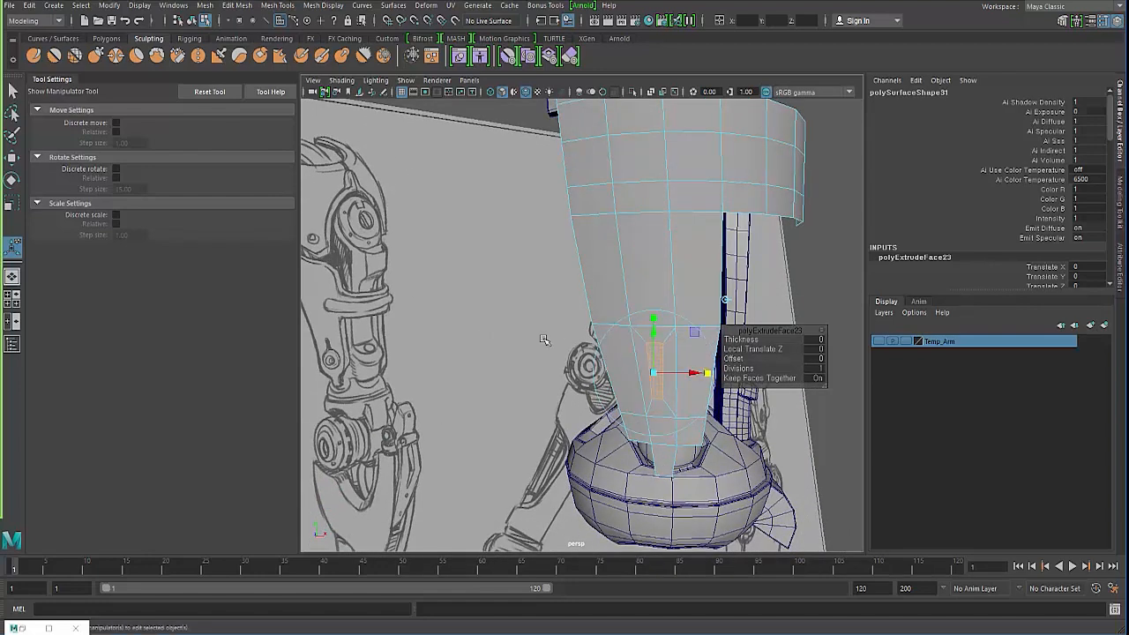
drag(553, 306, 581, 298)
mouse_move(626, 301)
right_down()
mouse_move(623, 218)
mouse_move(651, 298)
mouse_move(608, 298)
right_up()
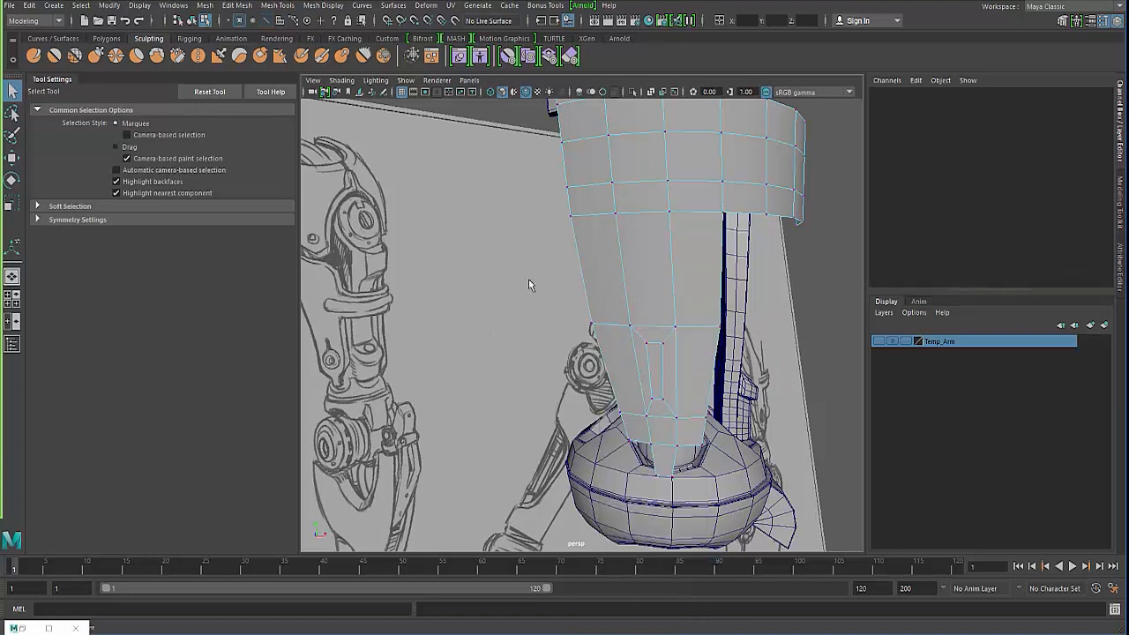
Slide the slot's top vertices and the vertex row just above it slightly upward along the shell's edges
drag(526, 275, 758, 346)
key(w)
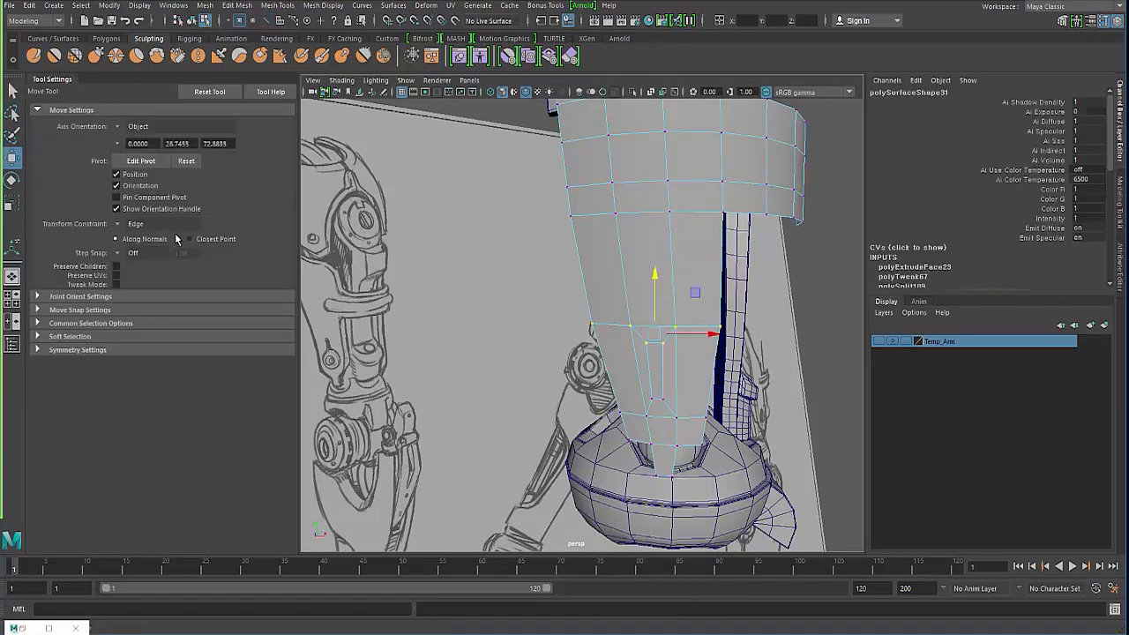
mouse_move(655, 279)
middle_down()
mouse_move(650, 252)
mouse_move(655, 291)
mouse_move(633, 182)
mouse_move(651, 264)
middle_up()
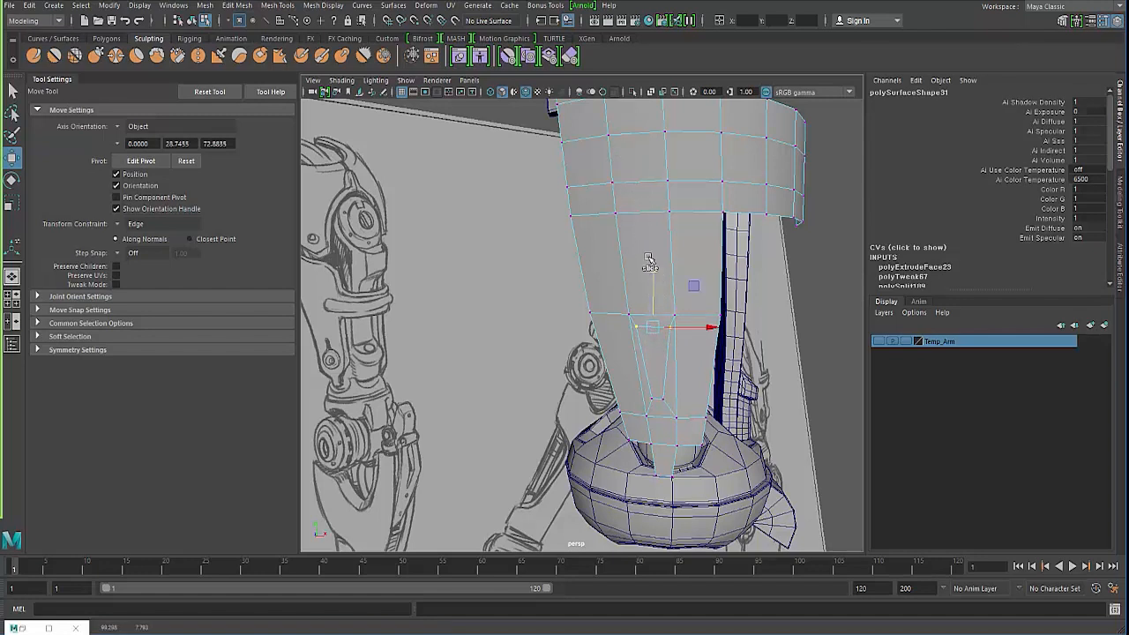
Set Transform Constraint to Off and scale the slot's top vertices inward horizontally to match its narrow lower end
key(r)
click(706, 328)
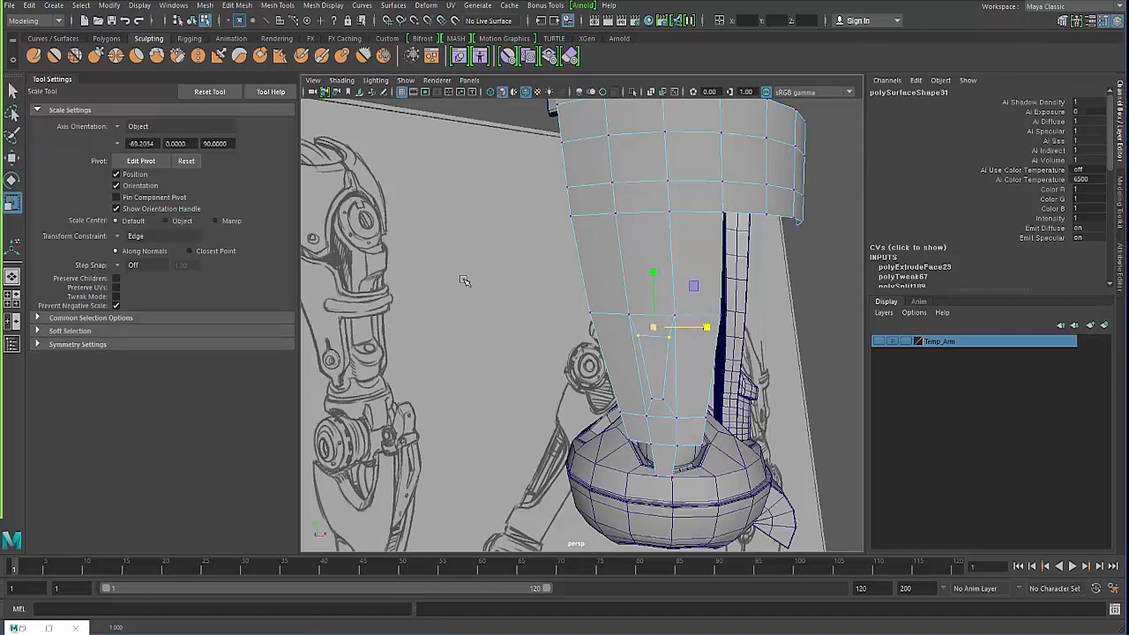
click(123, 235)
click(133, 240)
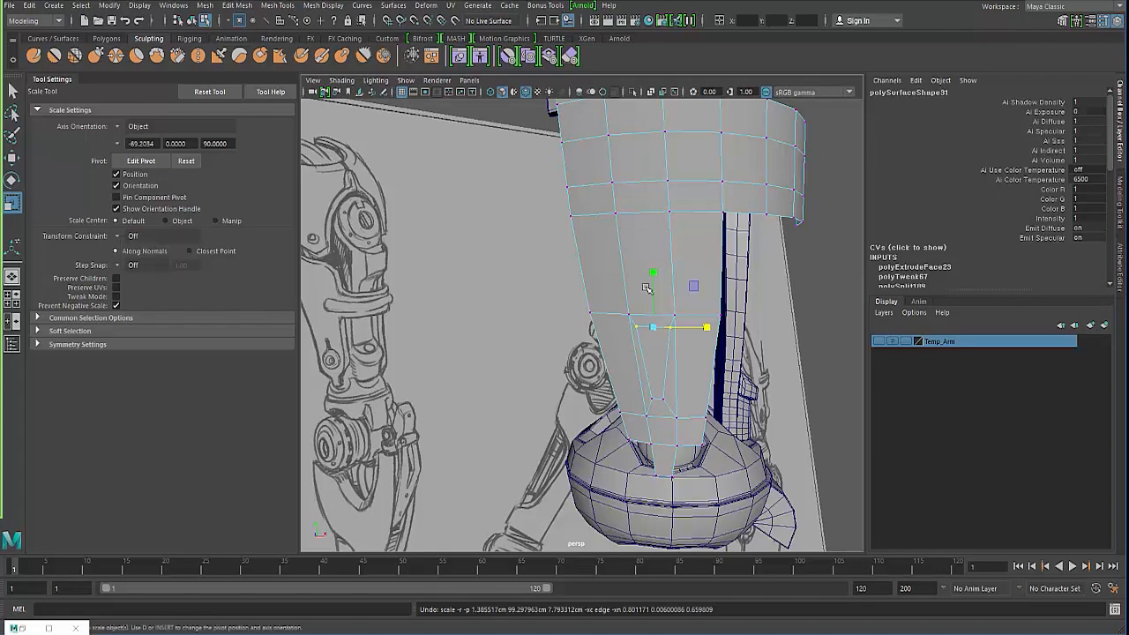
drag(706, 328, 698, 328)
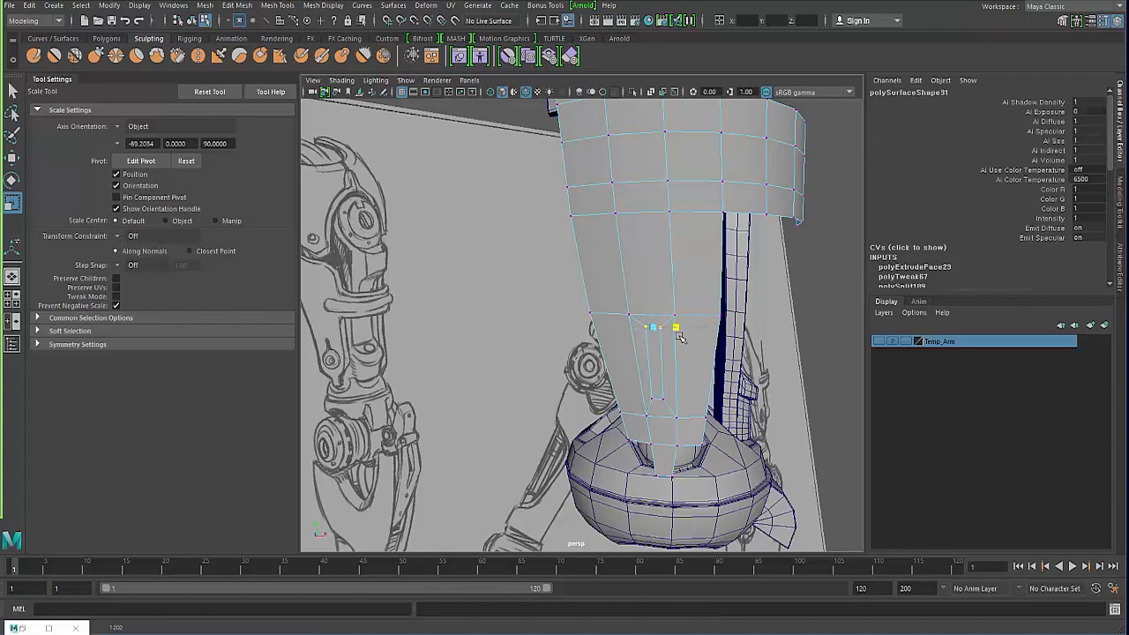
Delete the narrow inset face near the shell's lower end to cut an open slot
alt+drag(475, 321, 607, 340)
right_drag(623, 232, 620, 265)
alt+drag(612, 273, 629, 306)
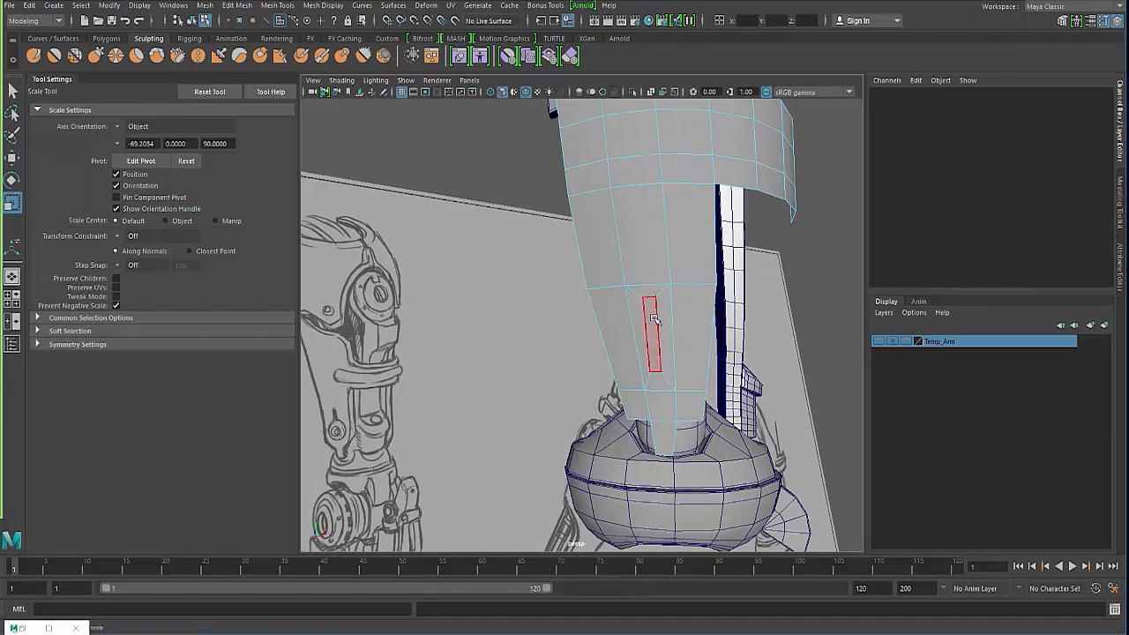
alt+drag(599, 378, 549, 371)
mouse_move(564, 314)
alt+mouse_down()
mouse_move(584, 367)
mouse_move(607, 356)
mouse_move(627, 253)
alt+mouse_up()
Preview the whole shell with smooth mesh display and return to the unsmoothed display
right_click(627, 253)
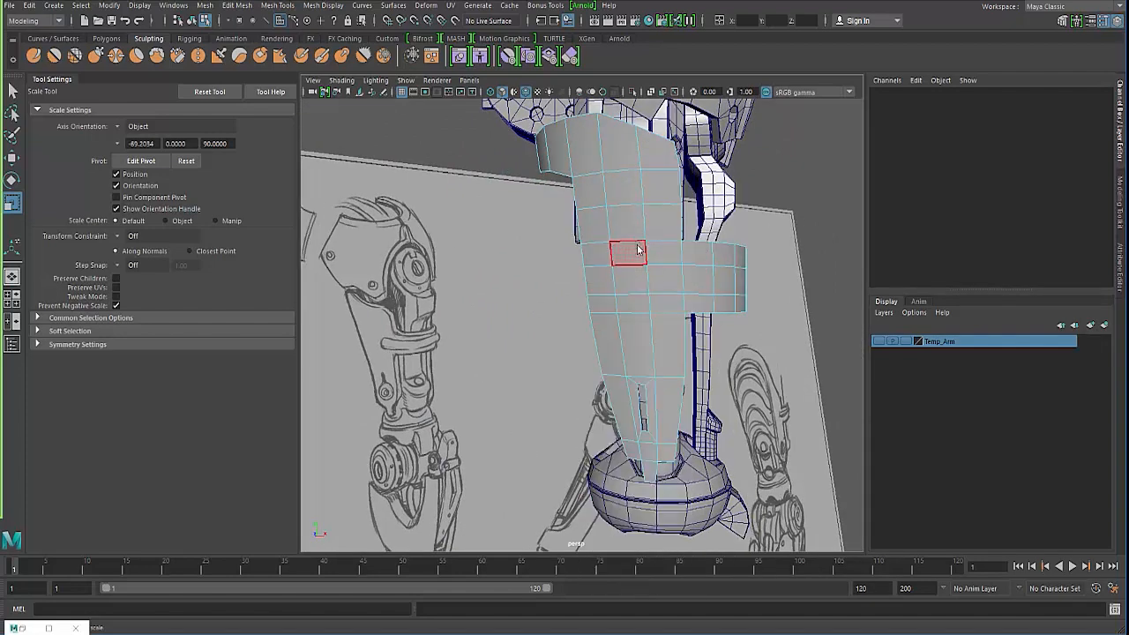
click(638, 250)
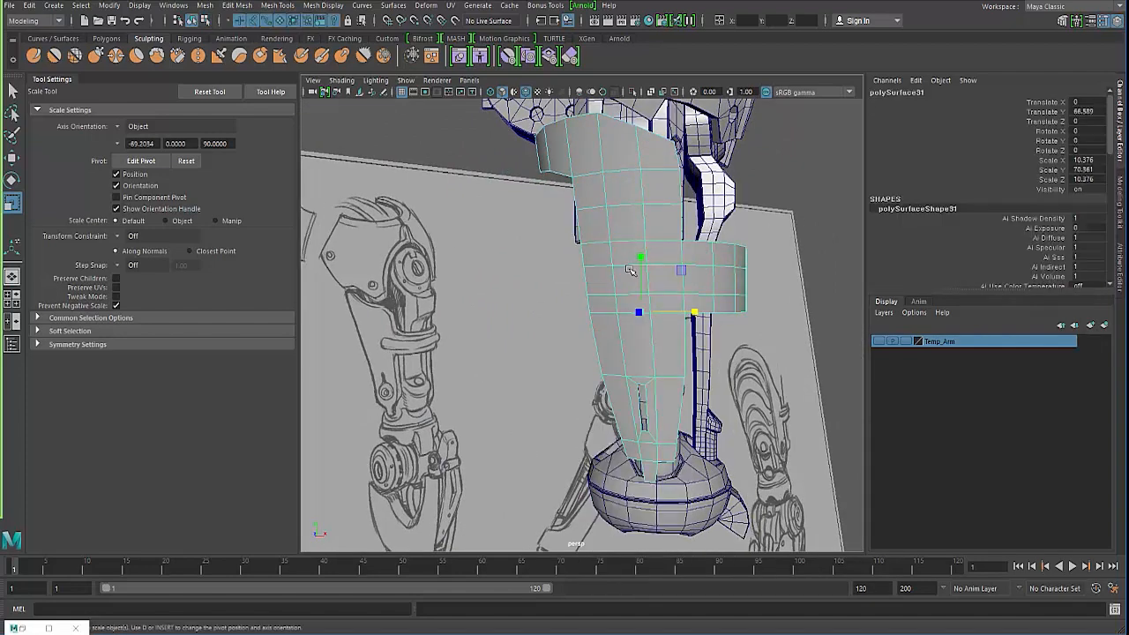
alt+drag(631, 271, 592, 254)
alt+drag(596, 298, 593, 302)
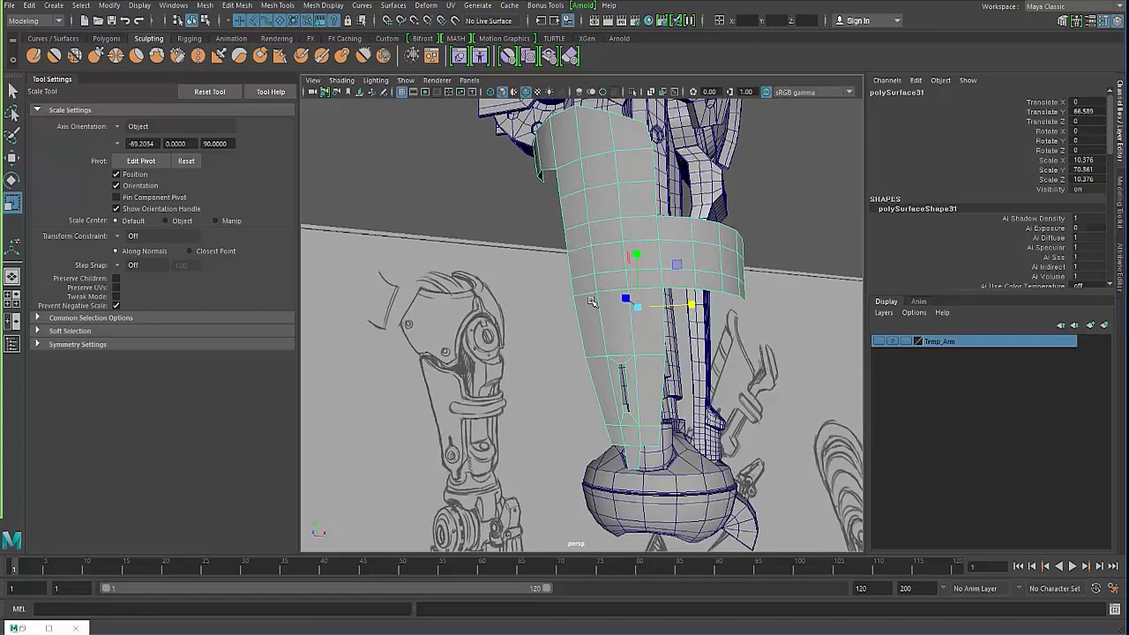
key(3)
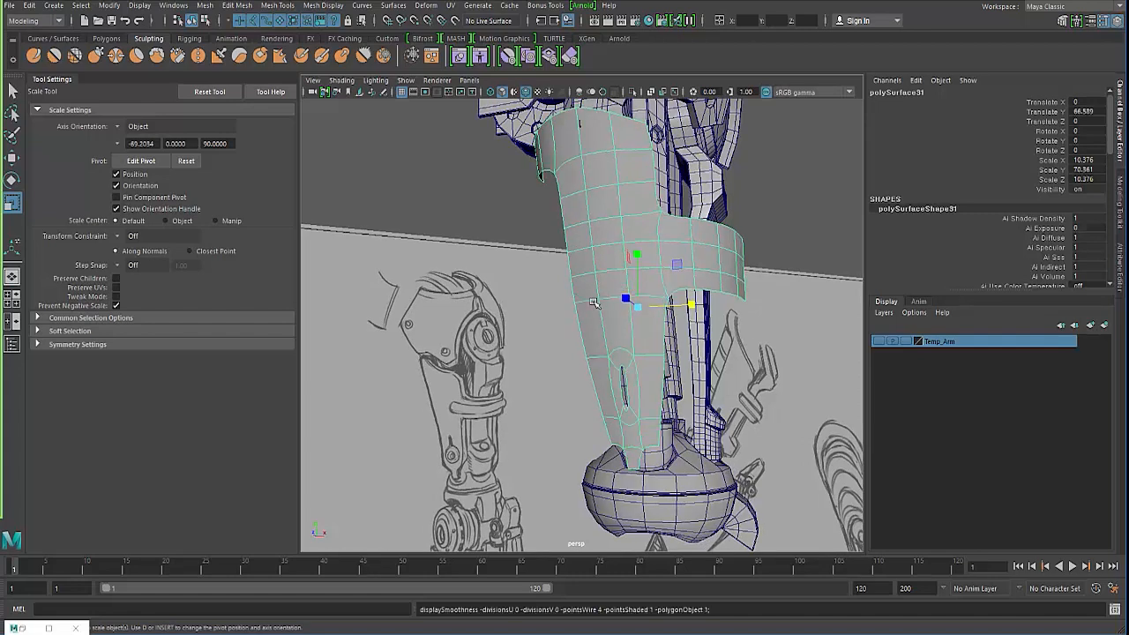
key(1)
alt+drag(601, 395, 637, 316)
alt+right_drag(636, 316, 606, 289)
mouse_move(646, 352)
mouse_down()
mouse_move(676, 400)
mouse_move(642, 385)
mouse_move(721, 356)
mouse_move(696, 322)
mouse_move(604, 364)
mouse_move(578, 413)
mouse_move(484, 384)
mouse_move(490, 357)
mouse_up()
key(w)
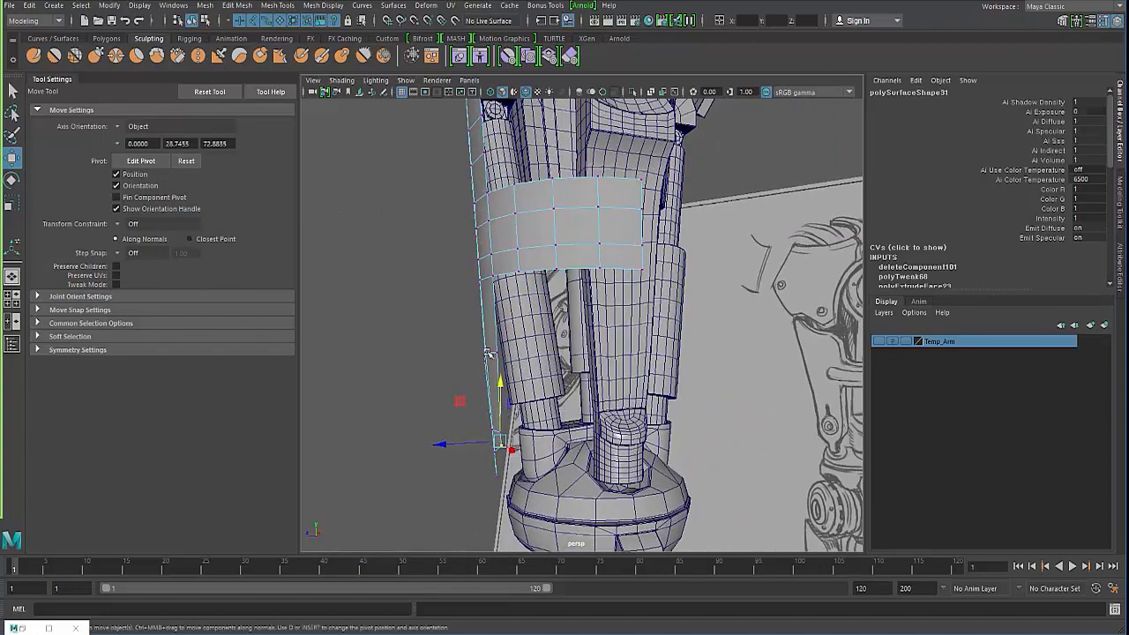
key(F8)
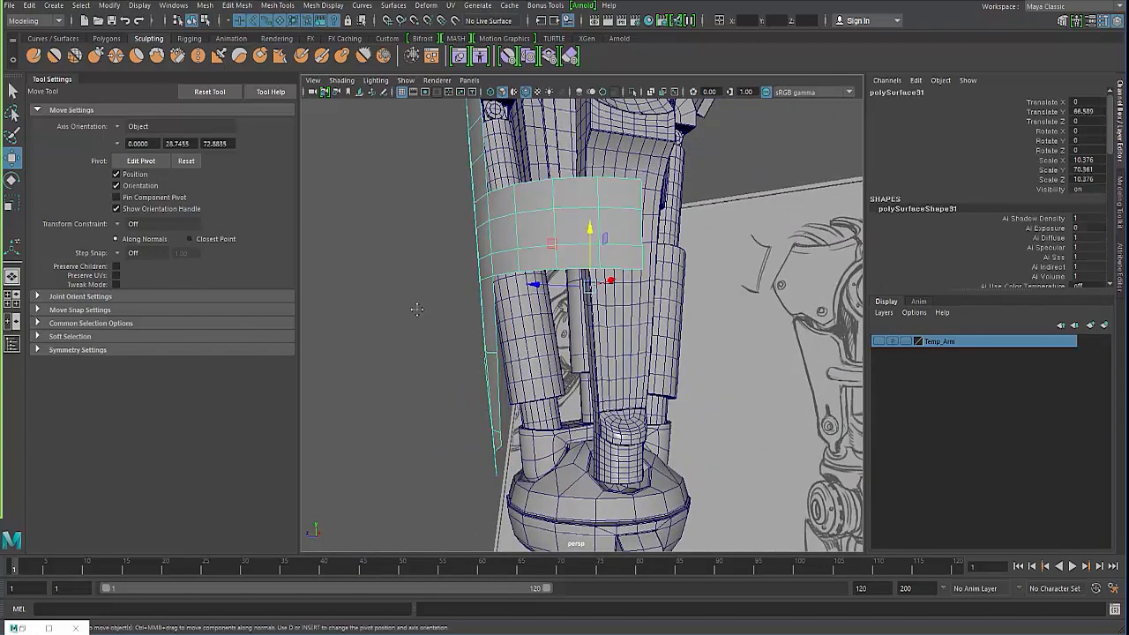
Rotate the whole armour shell about 3.3 degrees around X to tilt it along the arm
mouse_move(418, 308)
alt+mouse_down()
mouse_move(433, 408)
mouse_move(403, 403)
mouse_move(604, 415)
mouse_move(581, 381)
alt+mouse_up()
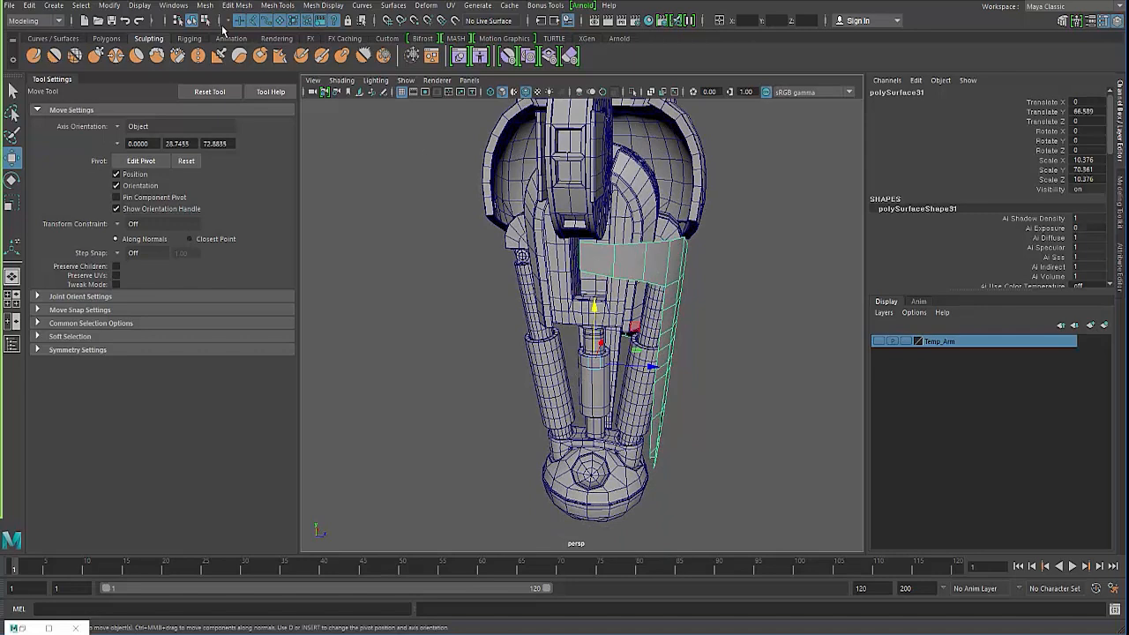
click(205, 5)
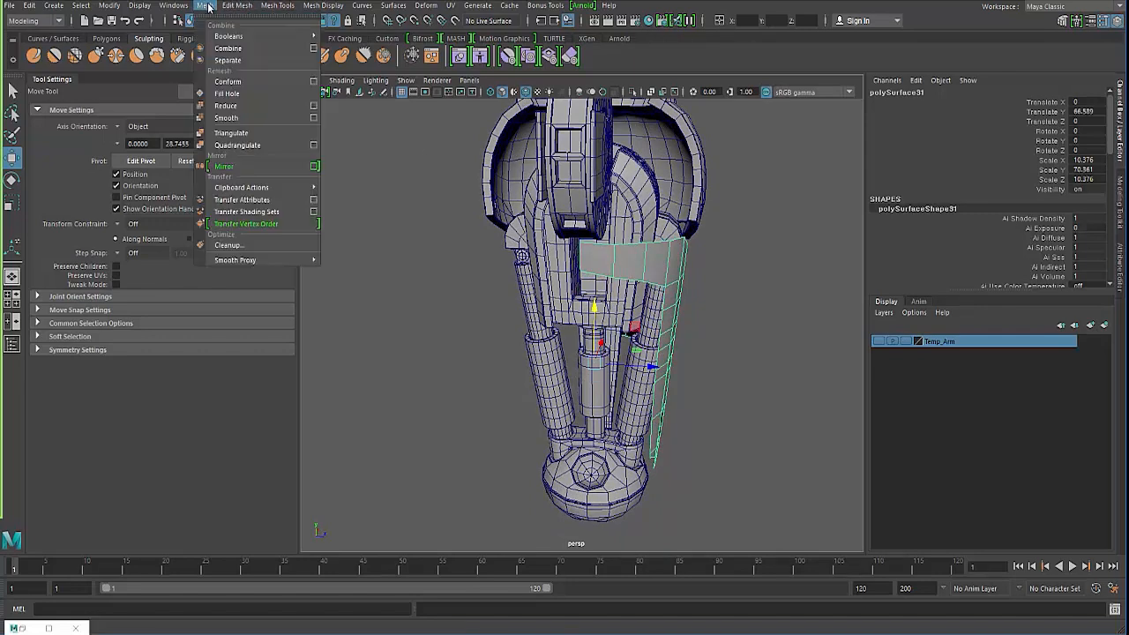
click(628, 216)
alt+drag(628, 216, 562, 210)
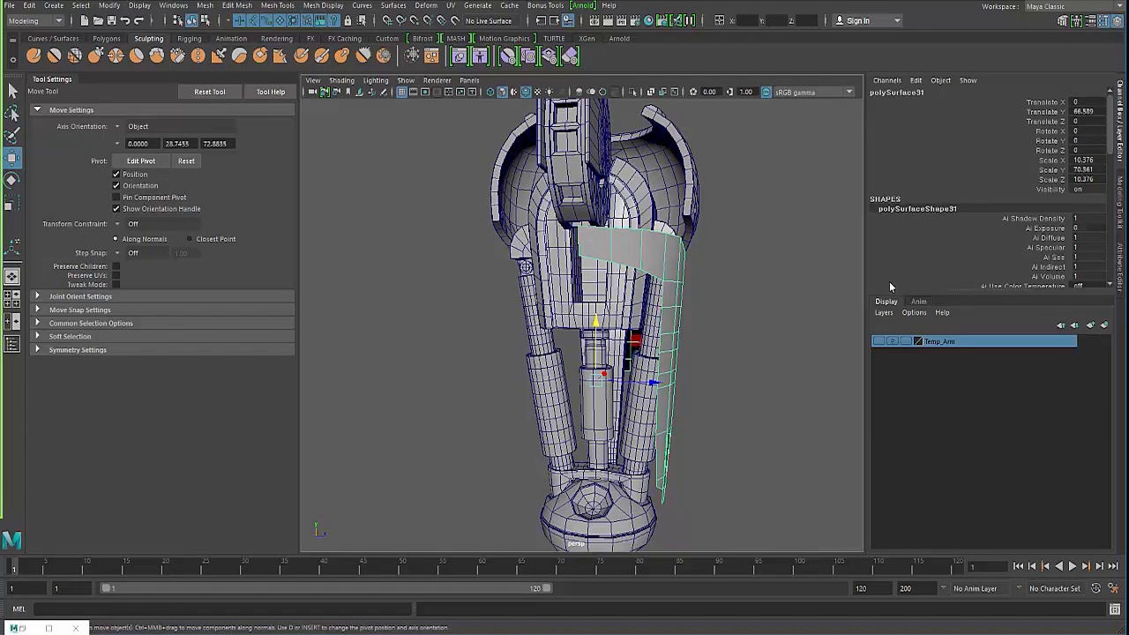
key(e)
drag(637, 334, 433, 303)
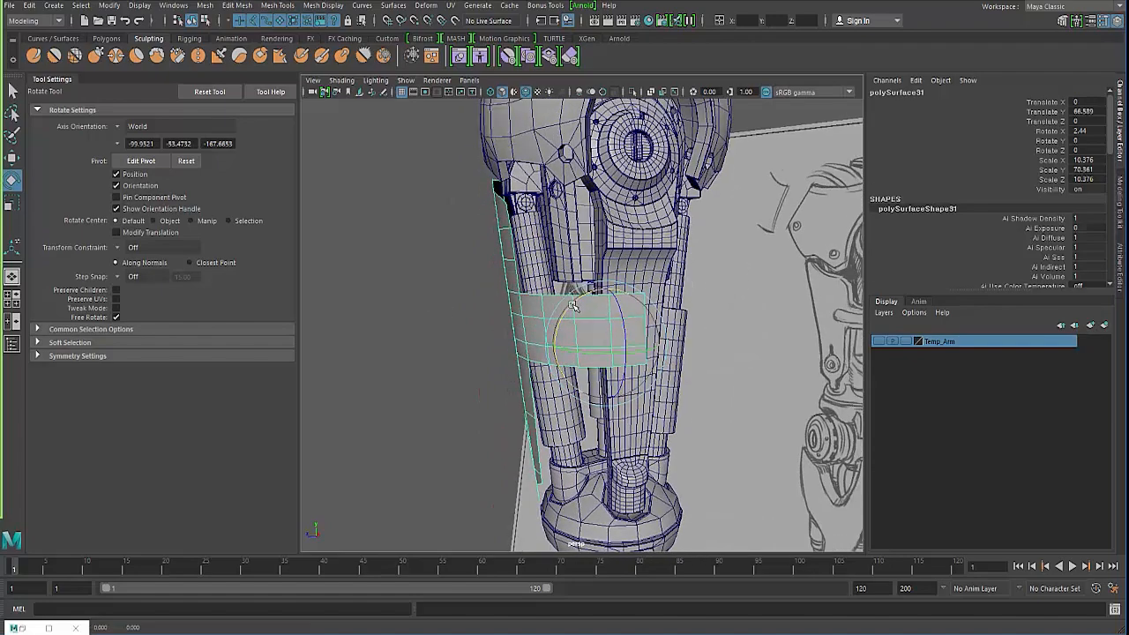
drag(573, 302, 446, 303)
click(507, 325)
click(623, 312)
alt+drag(456, 303, 500, 255)
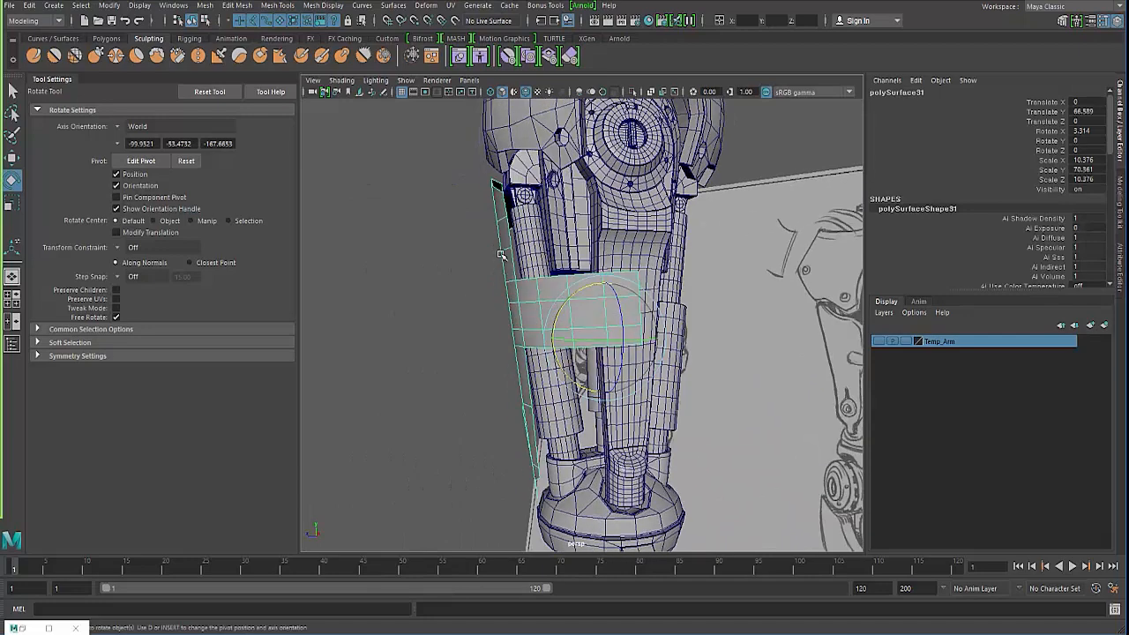
Extrude all faces of the shell to give the armour a thin wall thickness
shift+right_drag(509, 249, 509, 281)
alt+drag(510, 280, 557, 253)
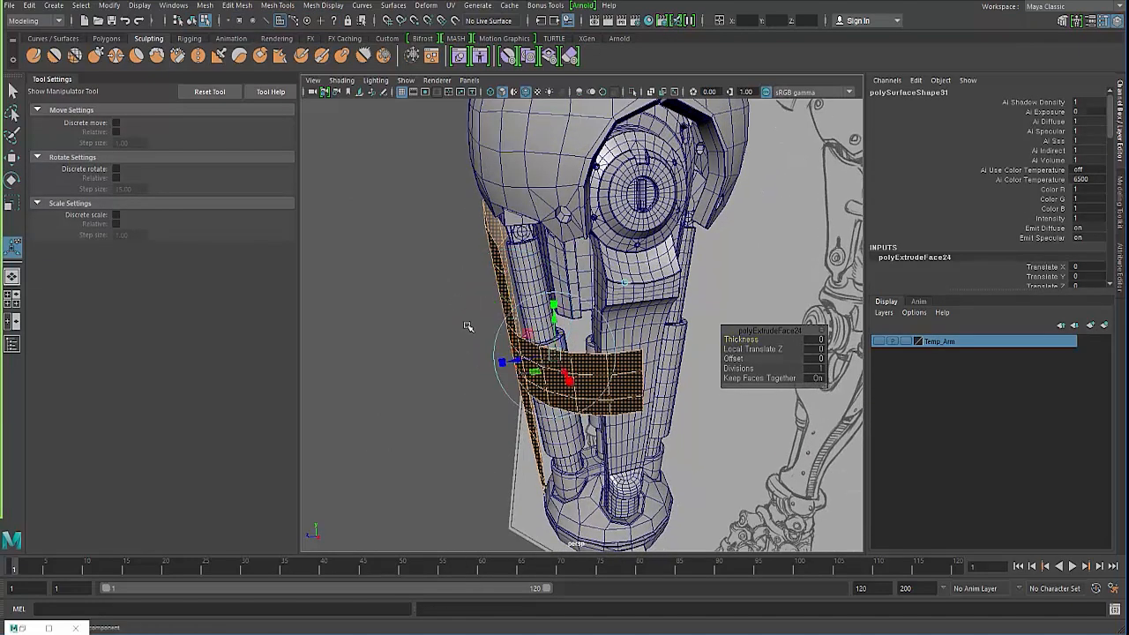
mouse_move(467, 326)
alt+mouse_down()
mouse_move(639, 319)
mouse_move(468, 340)
mouse_move(477, 343)
alt+mouse_up()
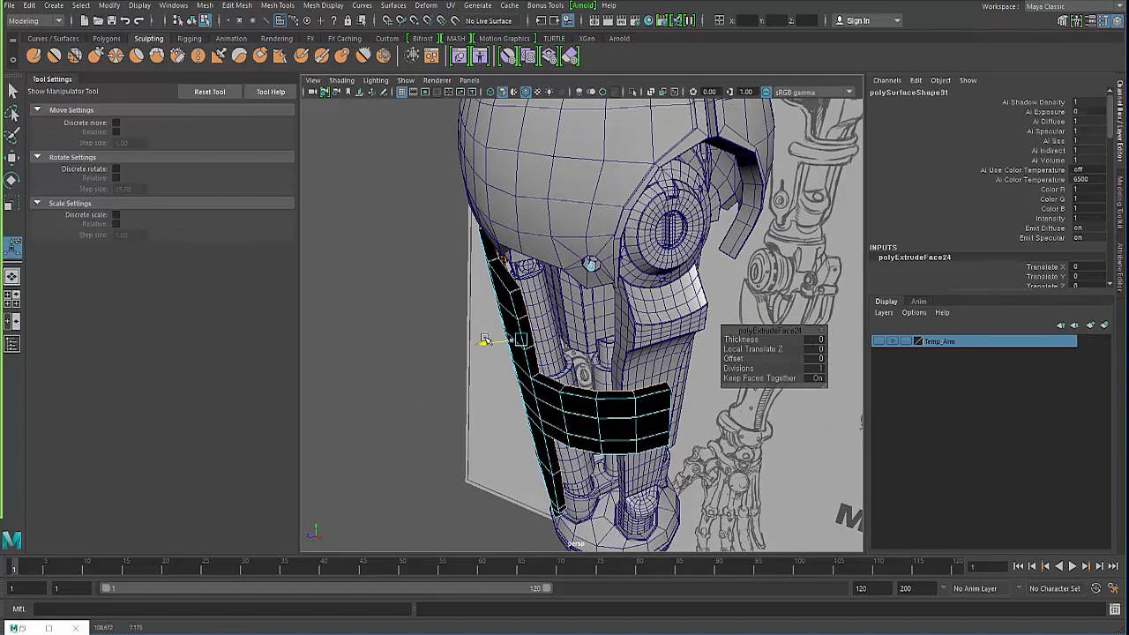
drag(488, 337, 490, 337)
mouse_move(490, 337)
alt+mouse_down()
mouse_move(564, 323)
mouse_move(556, 251)
mouse_move(471, 266)
mouse_move(479, 343)
alt+mouse_up()
click(418, 320)
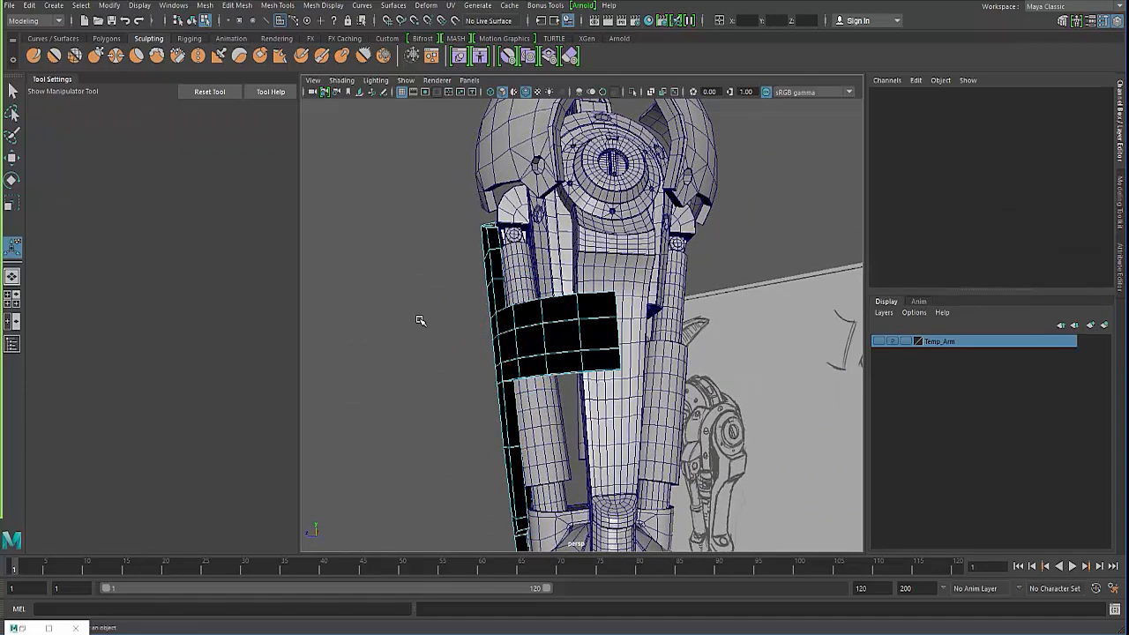
Reverse the normals of the thickened shell object and deselect it
alt+drag(418, 320, 547, 296)
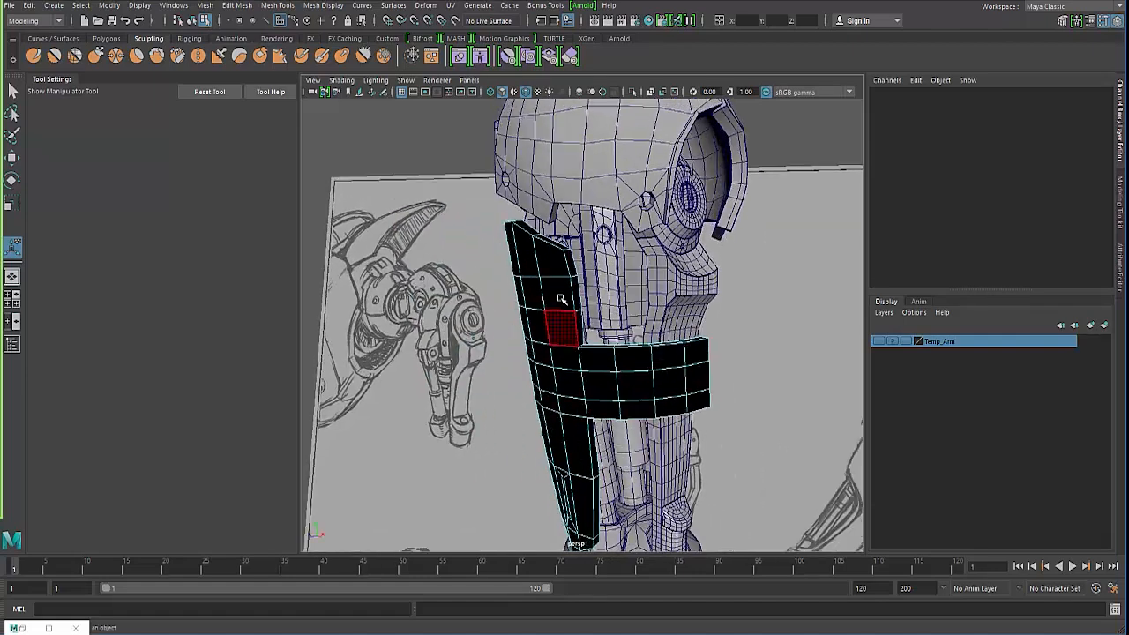
shift+right_click(547, 294)
key(q)
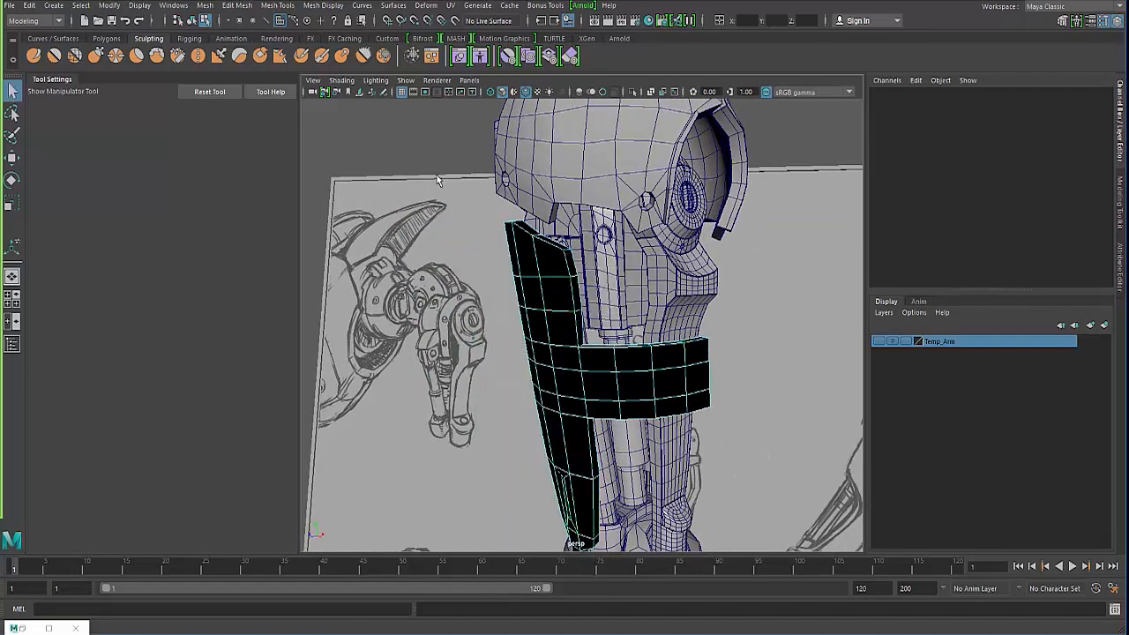
key(F8)
click(318, 6)
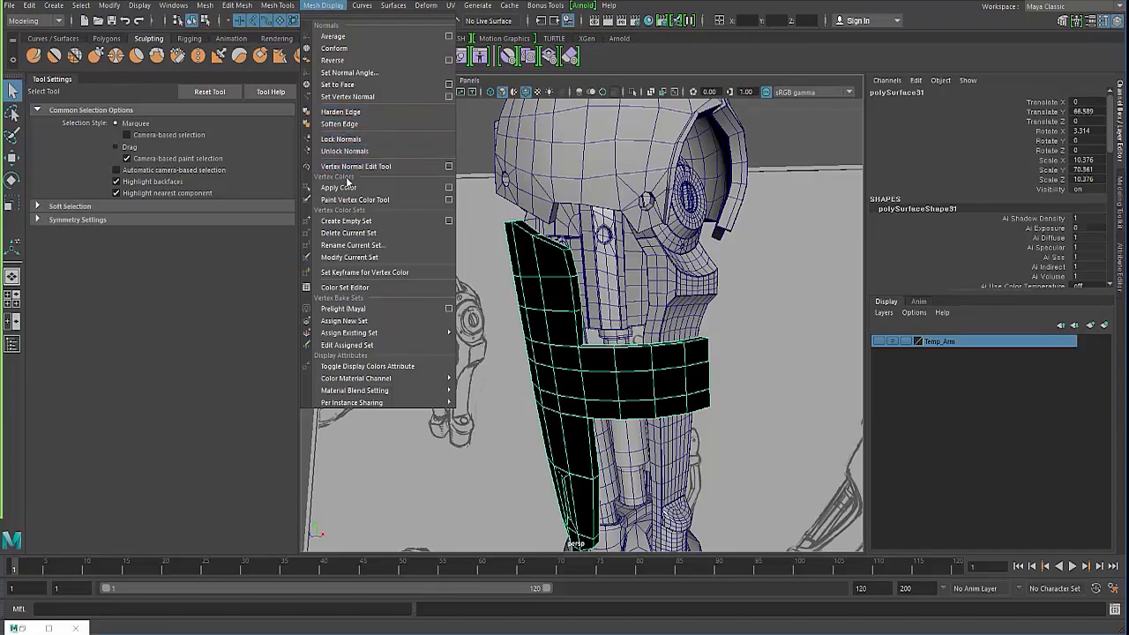
click(349, 83)
key(e)
click(412, 143)
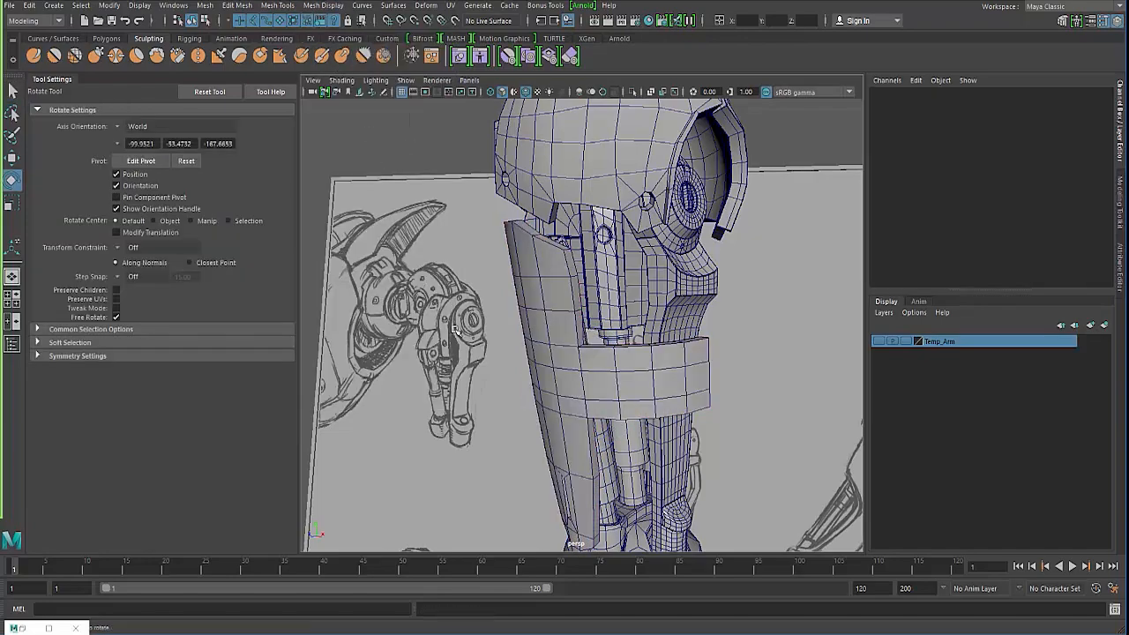
Select the column of cap faces at the open end of the shell's band and delete them
alt+drag(457, 332, 433, 300)
click(589, 370)
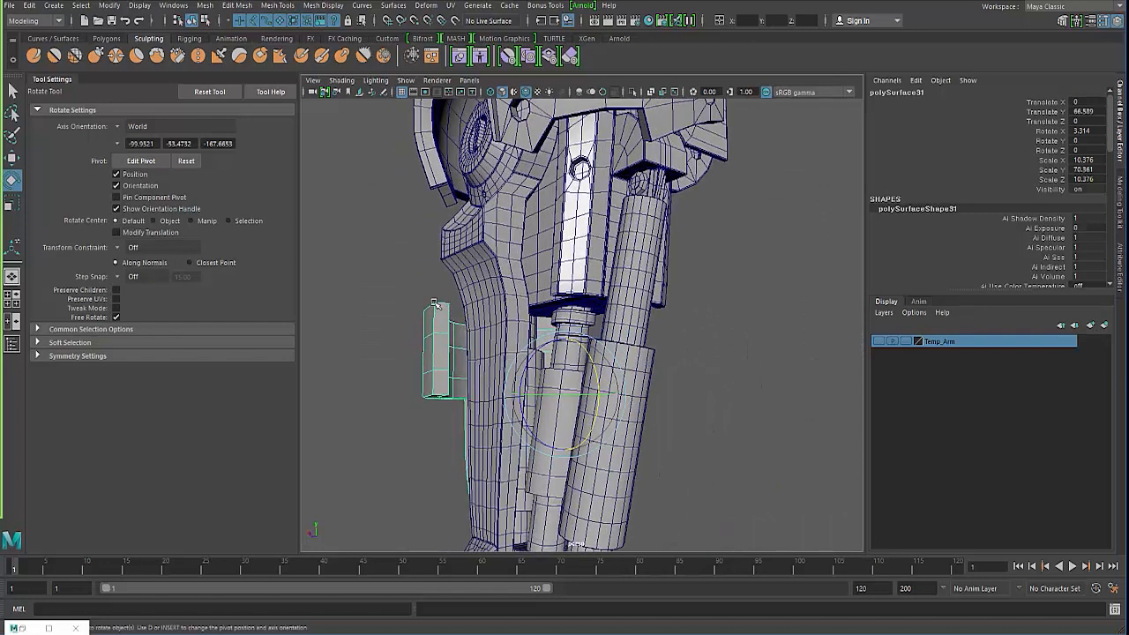
right_drag(433, 300, 432, 329)
click(439, 316)
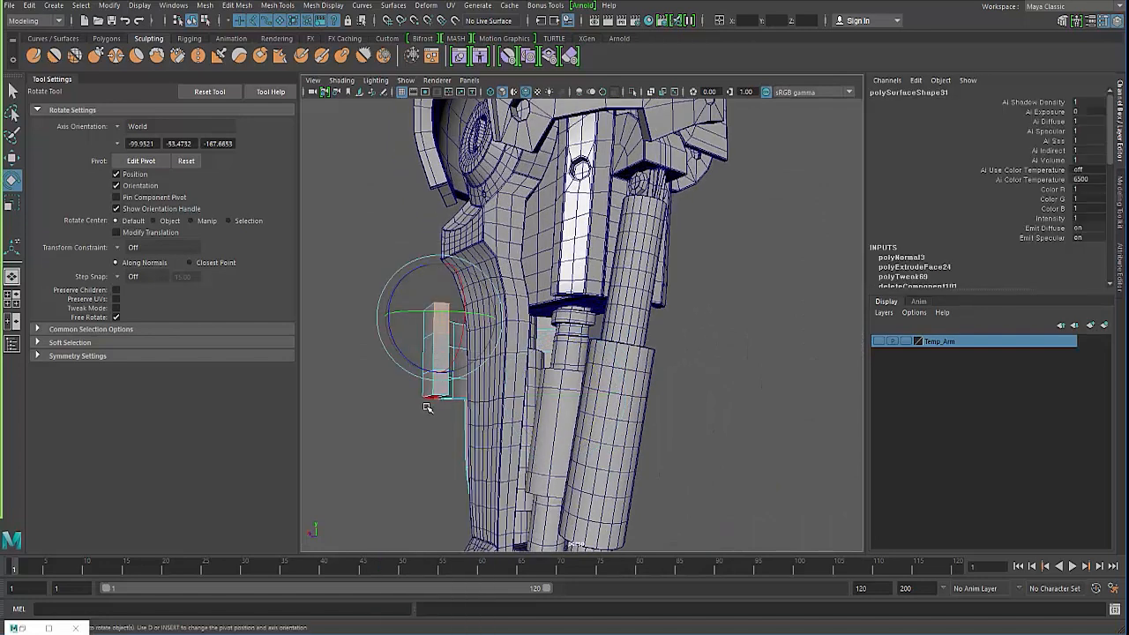
key(q)
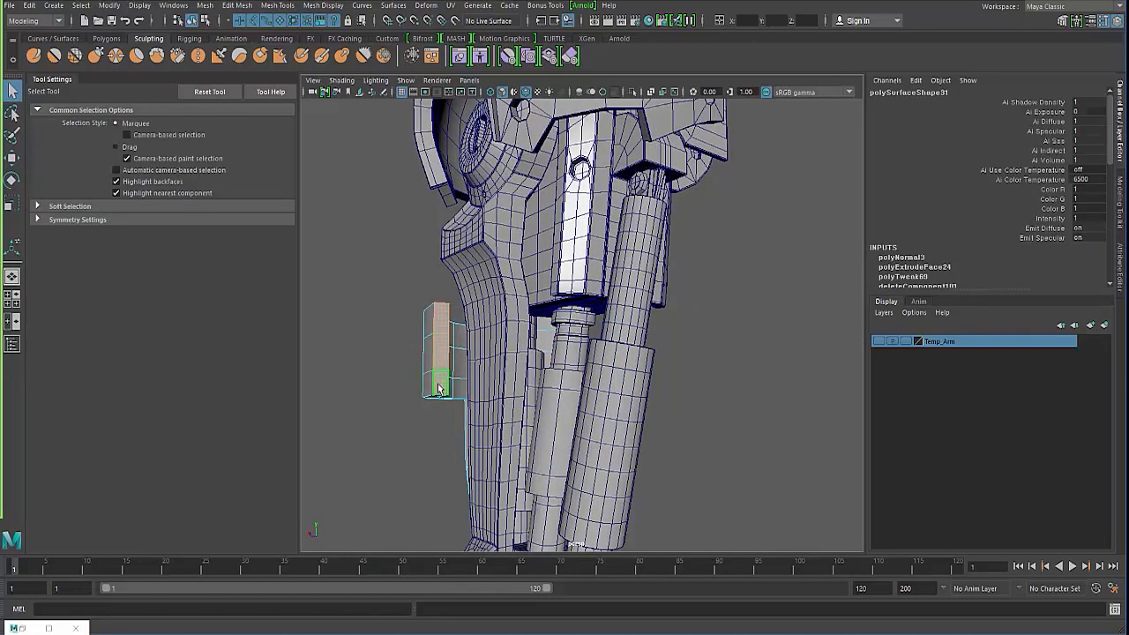
key(Delete)
Extrude the middle row of faces around the shell's band outward with a Local Translate Z of 0.915
alt+drag(564, 358, 388, 366)
mouse_move(554, 272)
alt+mouse_down()
mouse_move(557, 335)
mouse_move(641, 337)
mouse_move(584, 353)
mouse_move(594, 372)
mouse_move(510, 318)
mouse_move(521, 349)
mouse_move(520, 327)
alt+mouse_up()
click(584, 341)
scroll(529, 309, up, 3)
right_drag(540, 257, 540, 291)
click(523, 306)
shift+click(557, 305)
shift+click(599, 304)
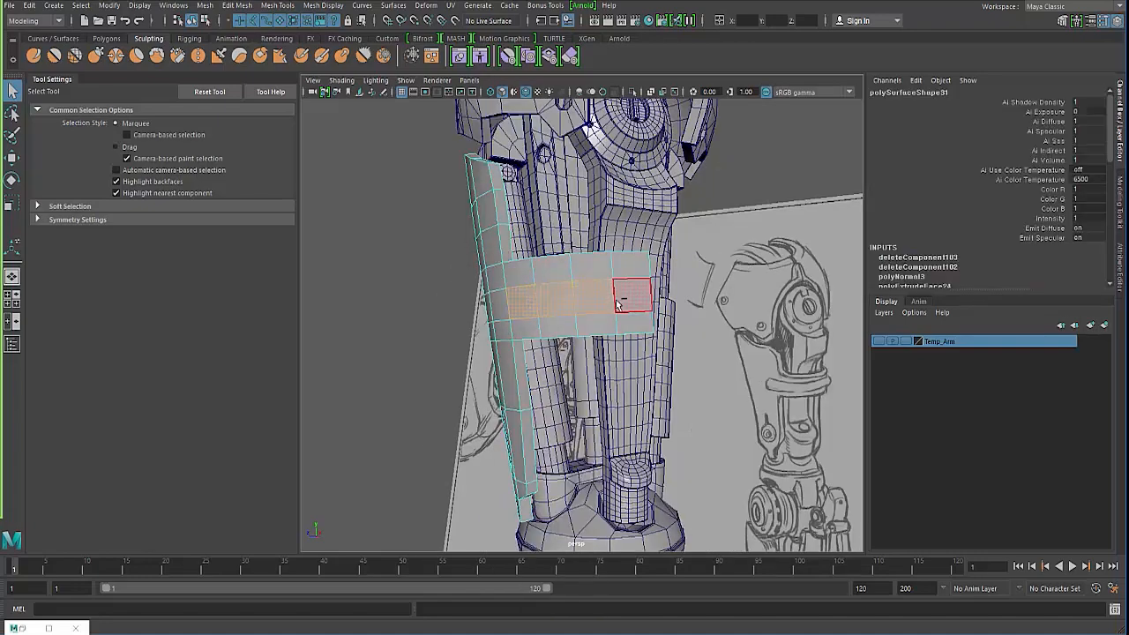
shift+click(629, 302)
alt+drag(507, 308, 648, 300)
shift+click(623, 315)
key(ctrl+e)
key(t)
alt+middle_drag(648, 300, 553, 308)
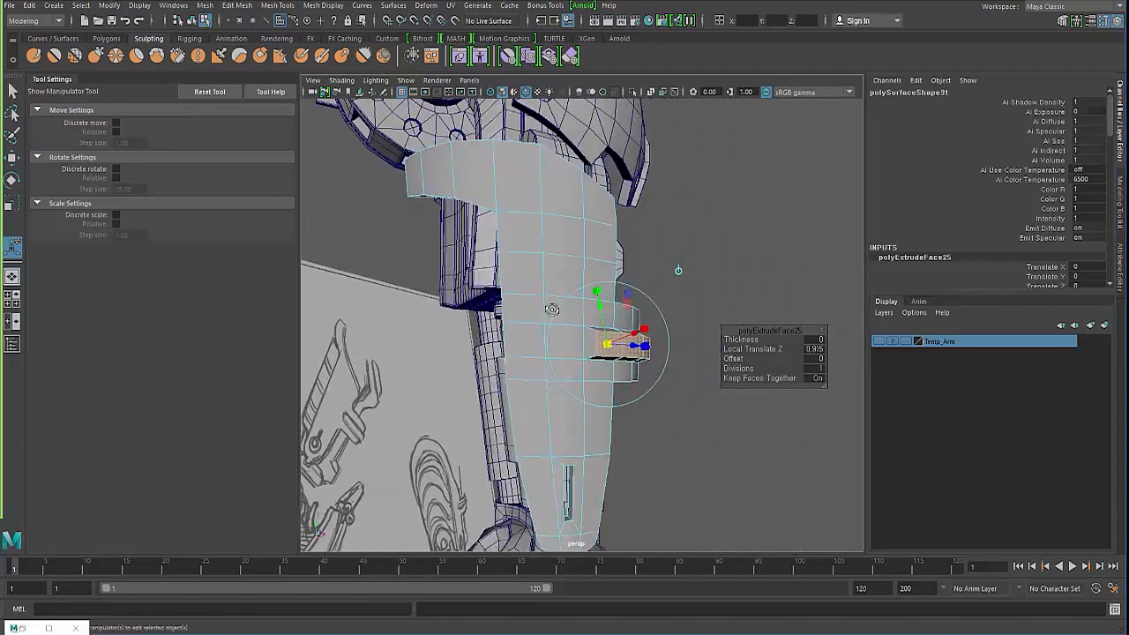
alt+drag(552, 308, 595, 313)
drag(679, 356, 393, 329)
click(471, 315)
Delete the end face of the raised strip at the band's open end
alt+drag(471, 316, 531, 309)
right_drag(529, 302, 528, 331)
click(531, 338)
key(Delete)
alt+drag(482, 367, 595, 388)
scroll(596, 388, up, 2)
alt+middle_drag(595, 388, 530, 391)
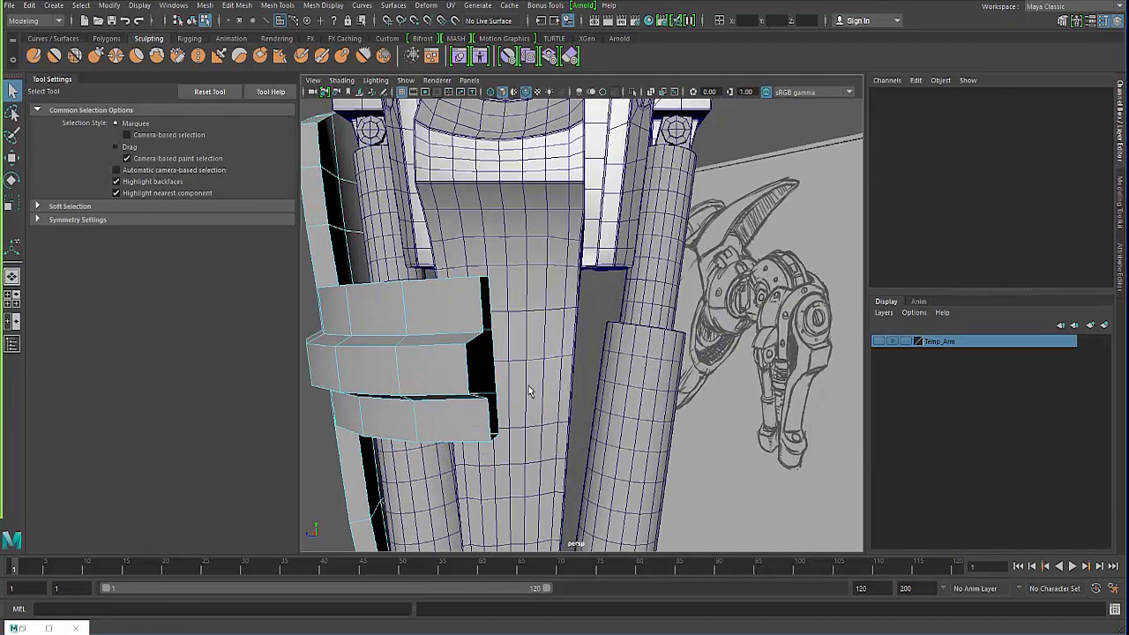
Try an absolute X of 0 on the raised strip's end edges, undo it, and align them with the band's open end in Z
alt+drag(529, 391, 542, 386)
right_drag(458, 374, 460, 289)
click(479, 355)
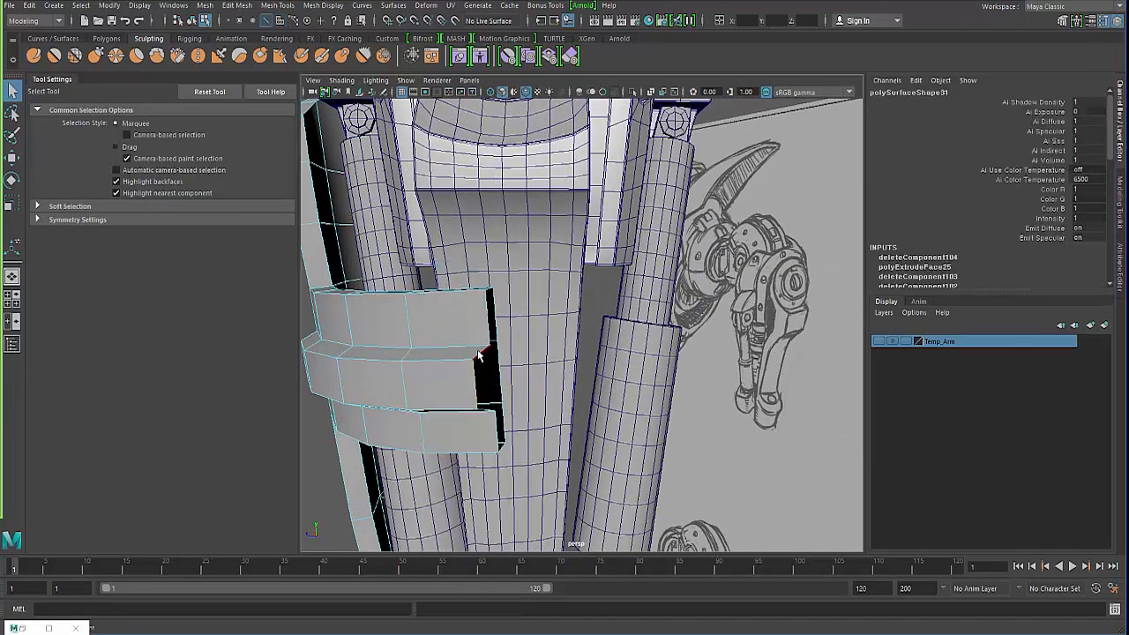
alt+drag(425, 372, 627, 210)
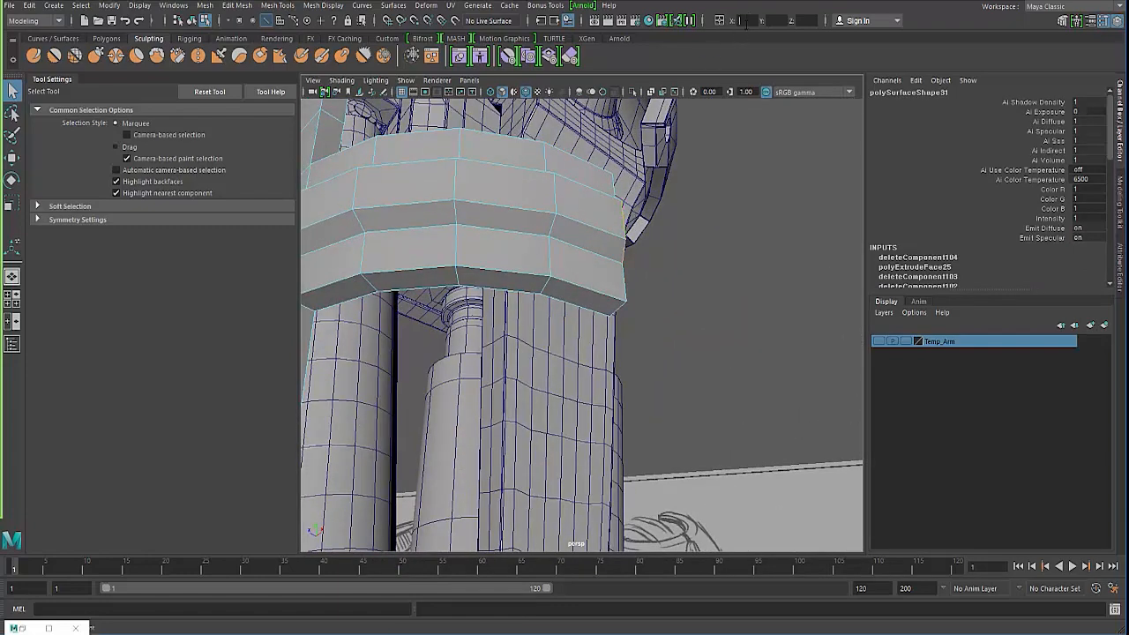
text(0)
key(Return)
key(ctrl+z)
mouse_move(621, 203)
alt+mouse_down()
mouse_move(631, 292)
mouse_move(638, 216)
alt+mouse_up()
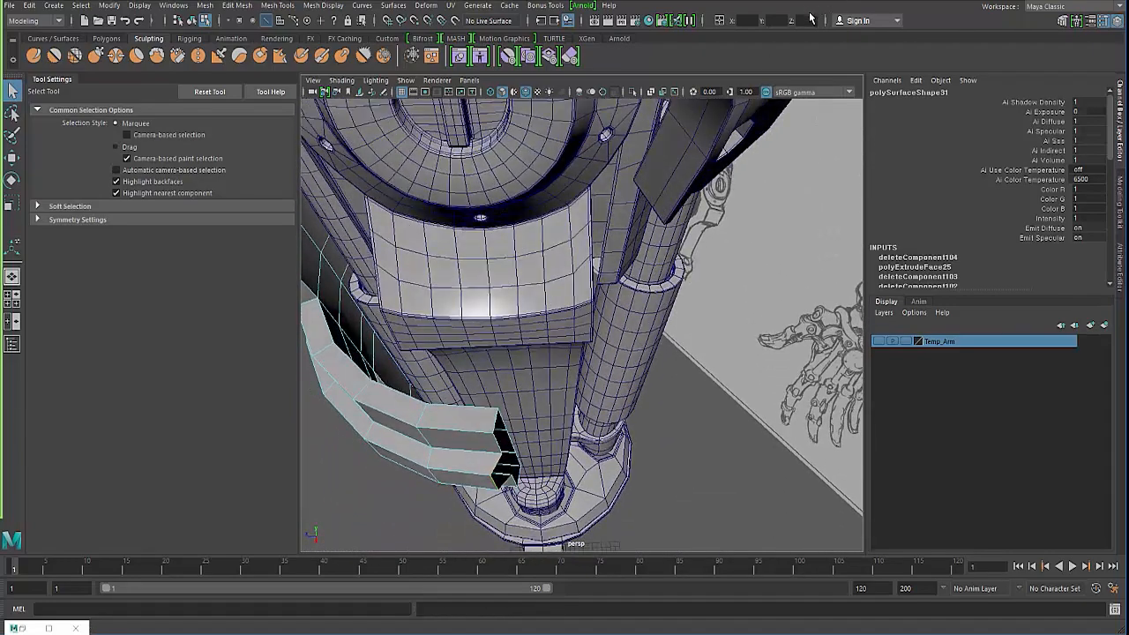
key(Return)
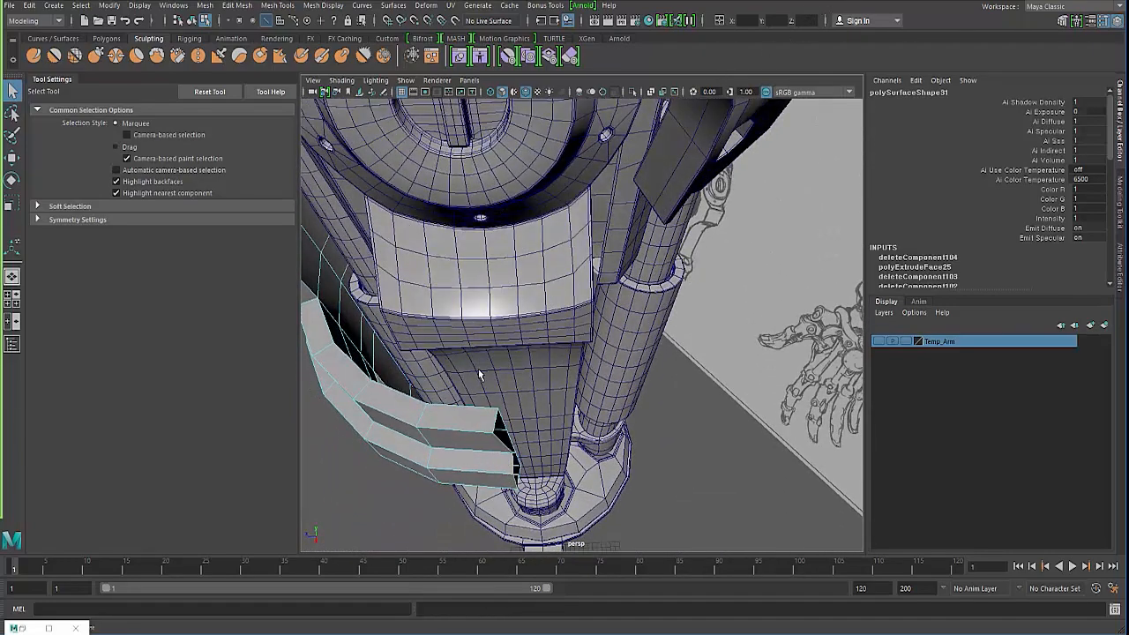
Select the edges around the open end of the shell's band and raised strip
alt+drag(428, 407, 559, 301)
right_drag(559, 301, 566, 190)
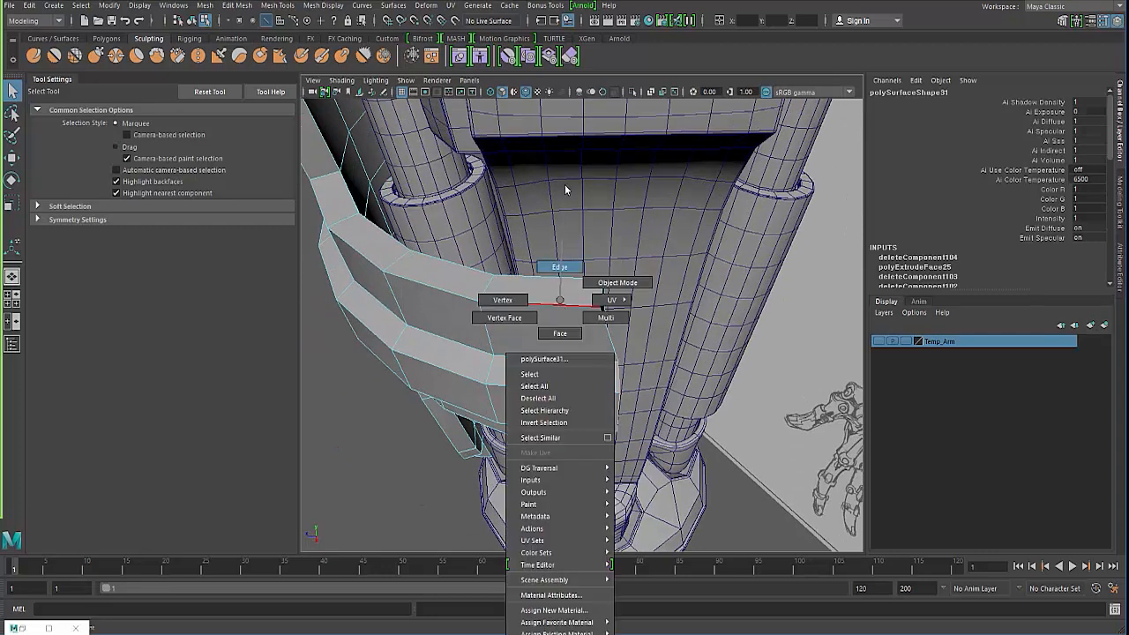
alt+drag(565, 190, 547, 300)
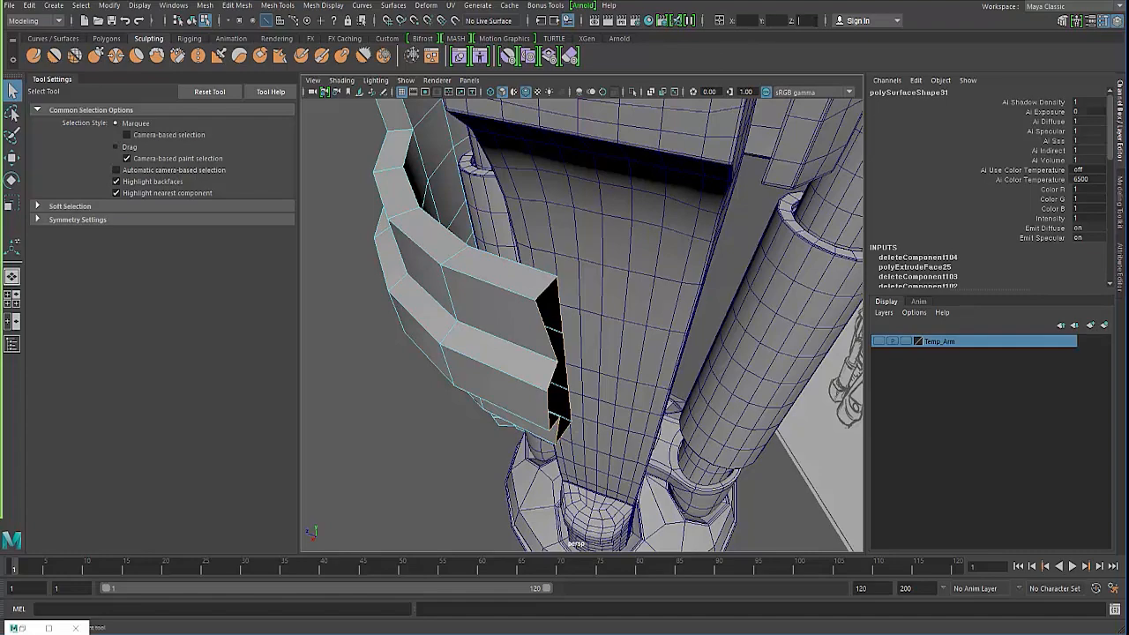
key(Return)
mouse_move(437, 366)
alt+mouse_down()
mouse_move(436, 335)
mouse_move(345, 318)
mouse_move(443, 302)
alt+mouse_up()
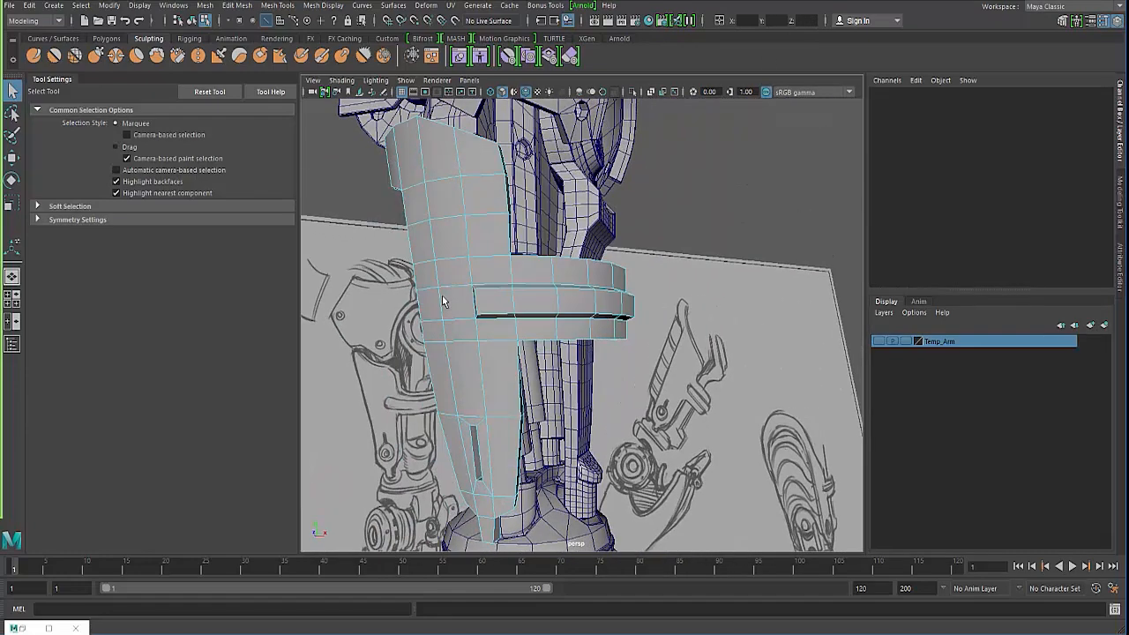
Examine the armour shell in smooth preview, checking the band and raised strip, and return it to the unsmoothed display
key(F8)
key(3)
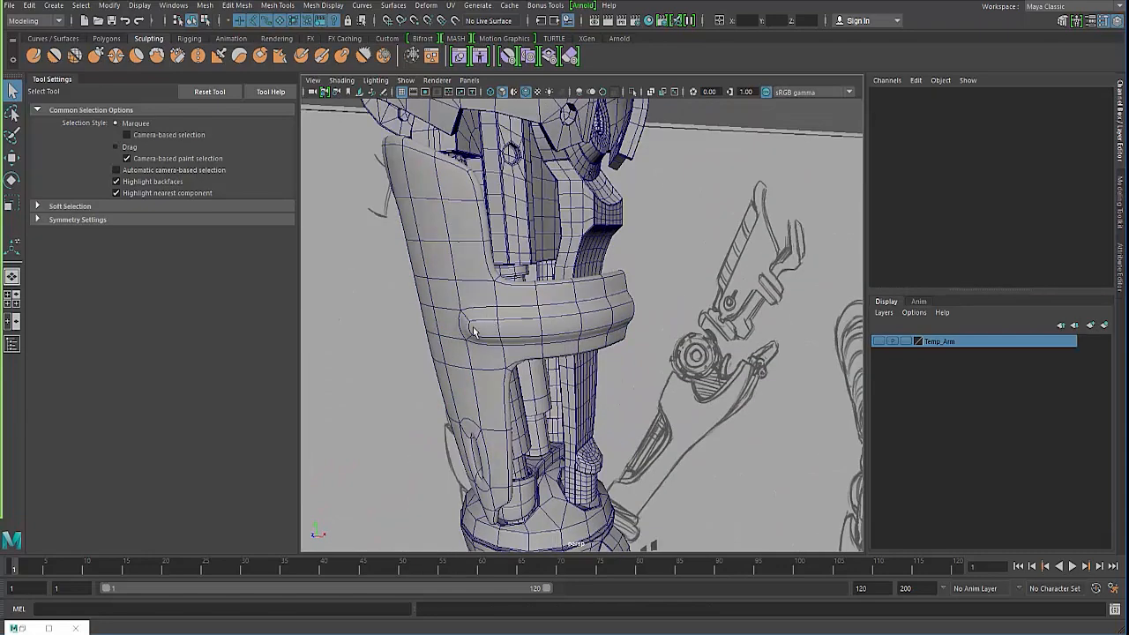
mouse_move(473, 332)
alt+mouse_down()
mouse_move(534, 320)
mouse_move(494, 300)
mouse_move(652, 344)
mouse_move(628, 397)
alt+mouse_up()
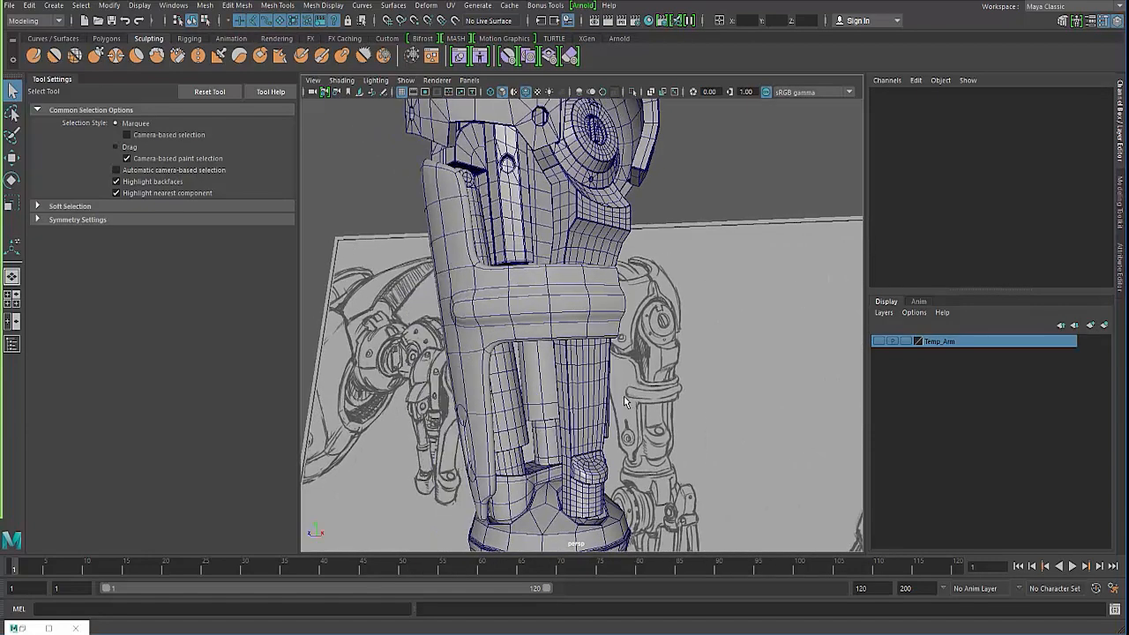
alt+drag(443, 291, 491, 322)
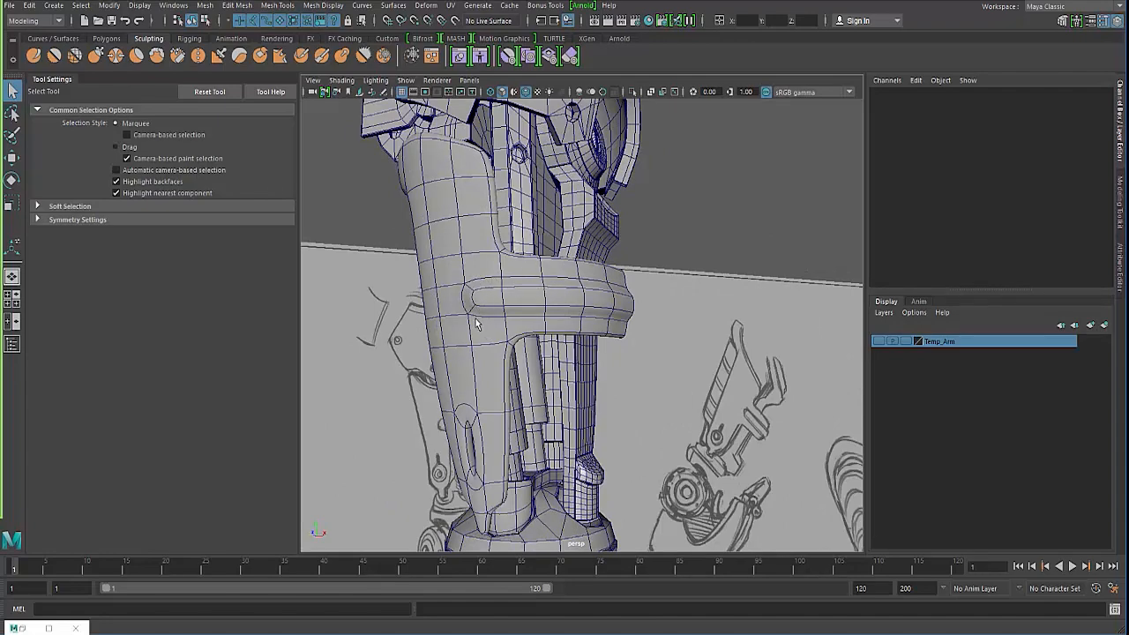
mouse_move(475, 326)
alt+mouse_down()
mouse_move(498, 317)
mouse_move(480, 307)
mouse_move(373, 338)
mouse_move(361, 290)
mouse_move(452, 350)
mouse_move(502, 353)
mouse_move(529, 305)
mouse_move(489, 438)
alt+mouse_up()
click(453, 324)
mouse_move(418, 453)
alt+mouse_down()
mouse_move(450, 388)
mouse_move(424, 419)
alt+mouse_up()
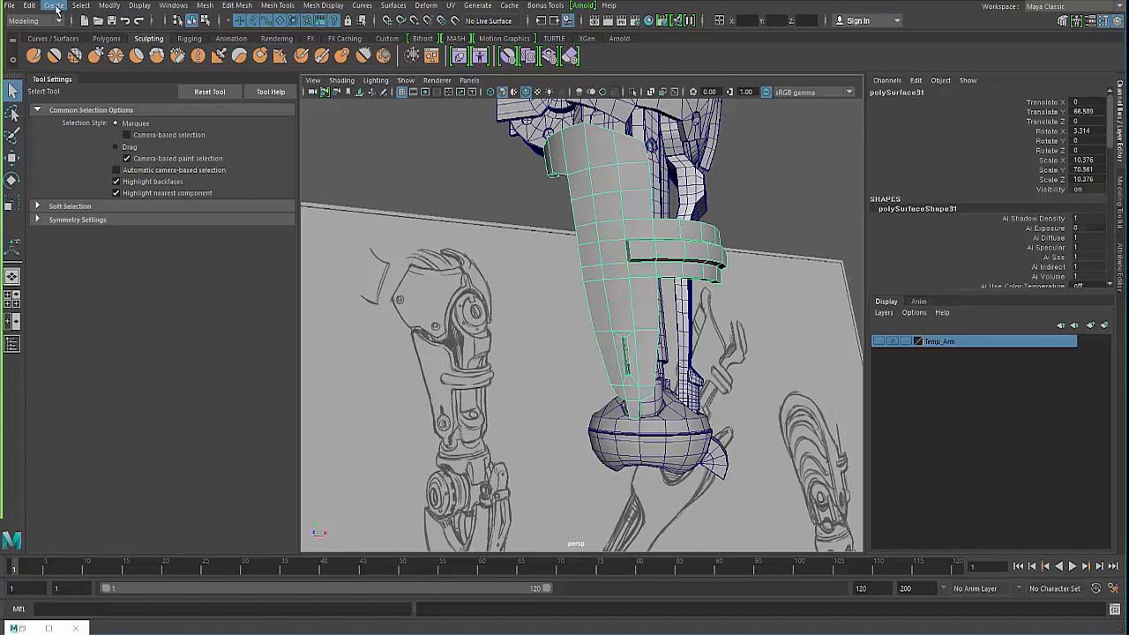
Create a polygon cylinder and move it in front of the shell's lower tip, at about Y 94.88 and Z 11.906
click(55, 6)
mouse_move(89, 47)
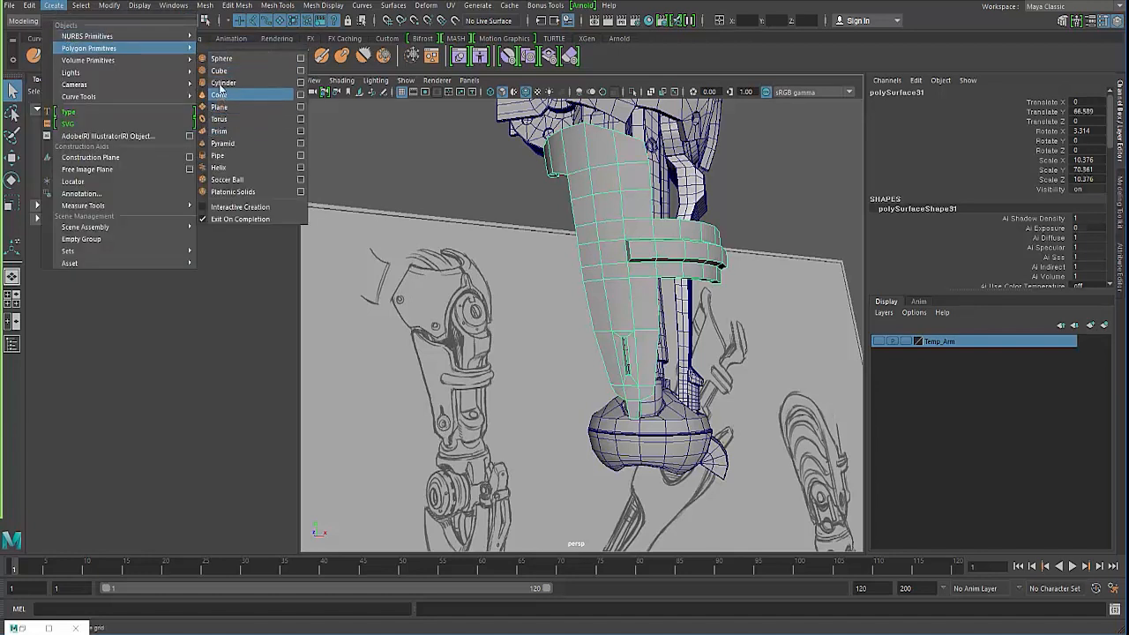
click(231, 84)
alt+right_drag(450, 348, 586, 358)
alt+middle_drag(586, 359, 598, 361)
scroll(597, 361, up, 3)
key(w)
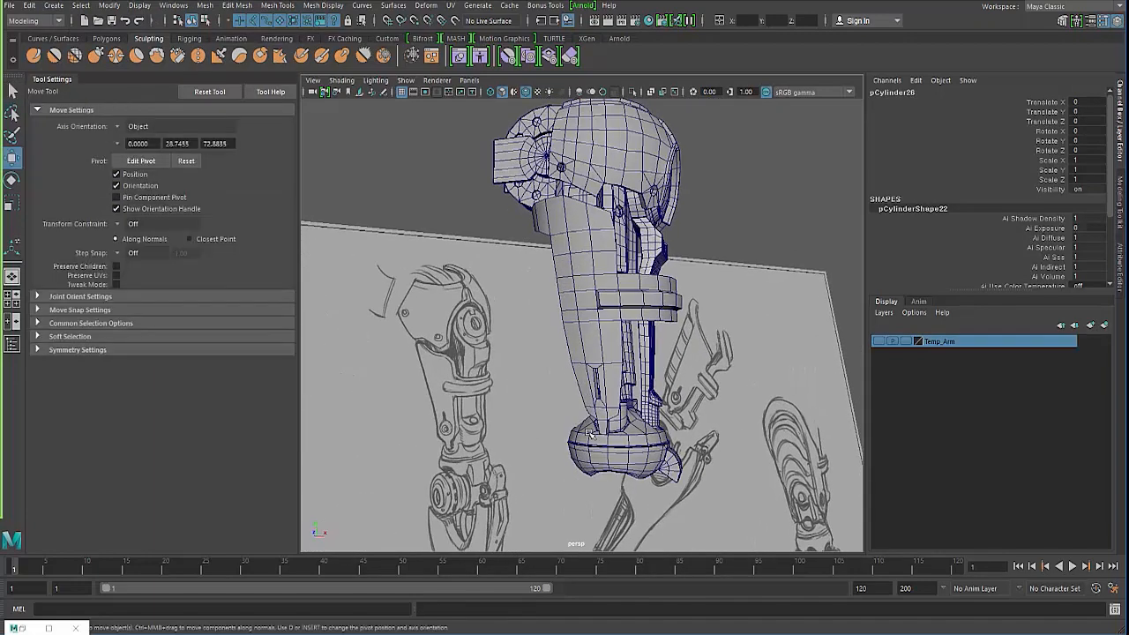
drag(603, 453, 613, 401)
alt+drag(536, 409, 715, 487)
alt+drag(602, 399, 650, 371)
scroll(951, 235, down, 3)
Set the cylinder's Subdivisions Axis to 8
click(914, 275)
scroll(915, 279, down, 3)
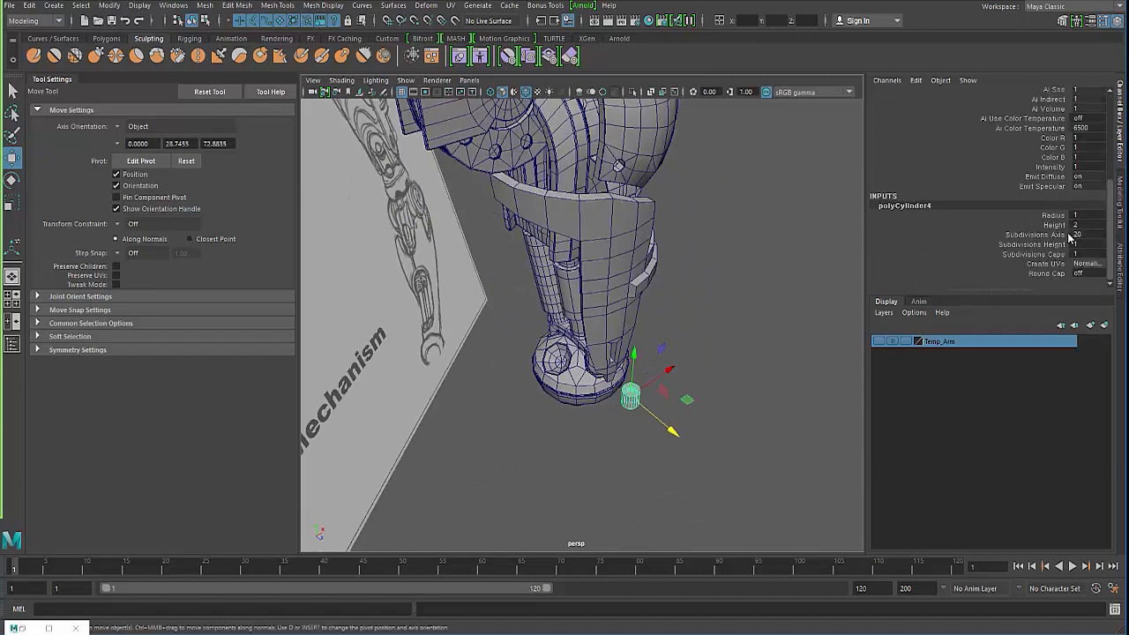
key(Return)
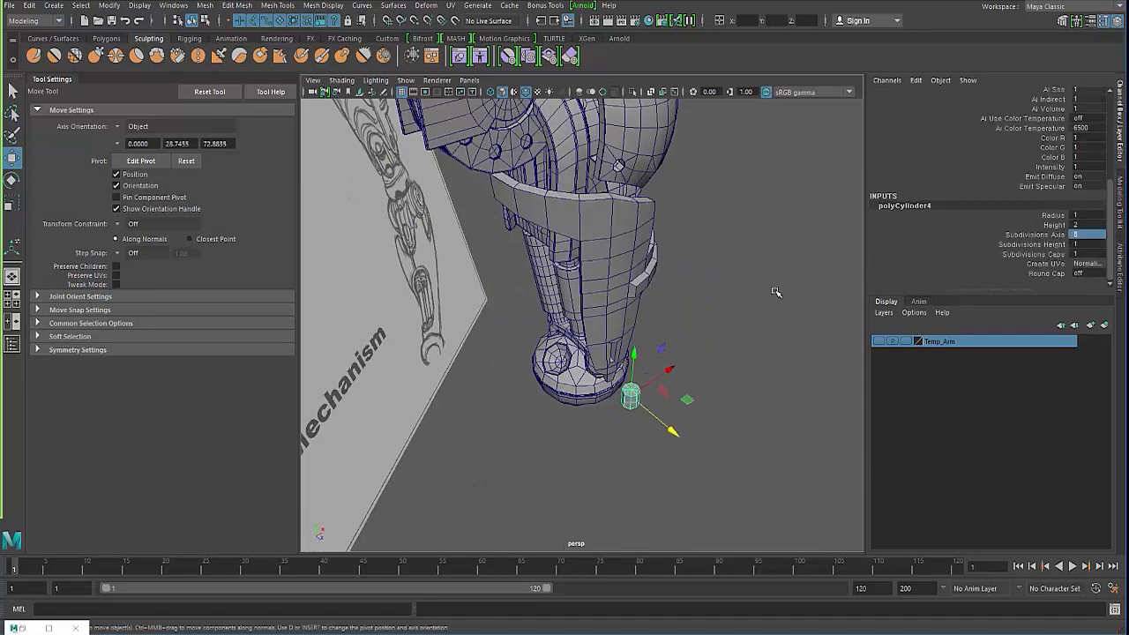
Turn the cylinder to face the shell with a Rotate X of 90
alt+drag(601, 340, 578, 363)
key(r)
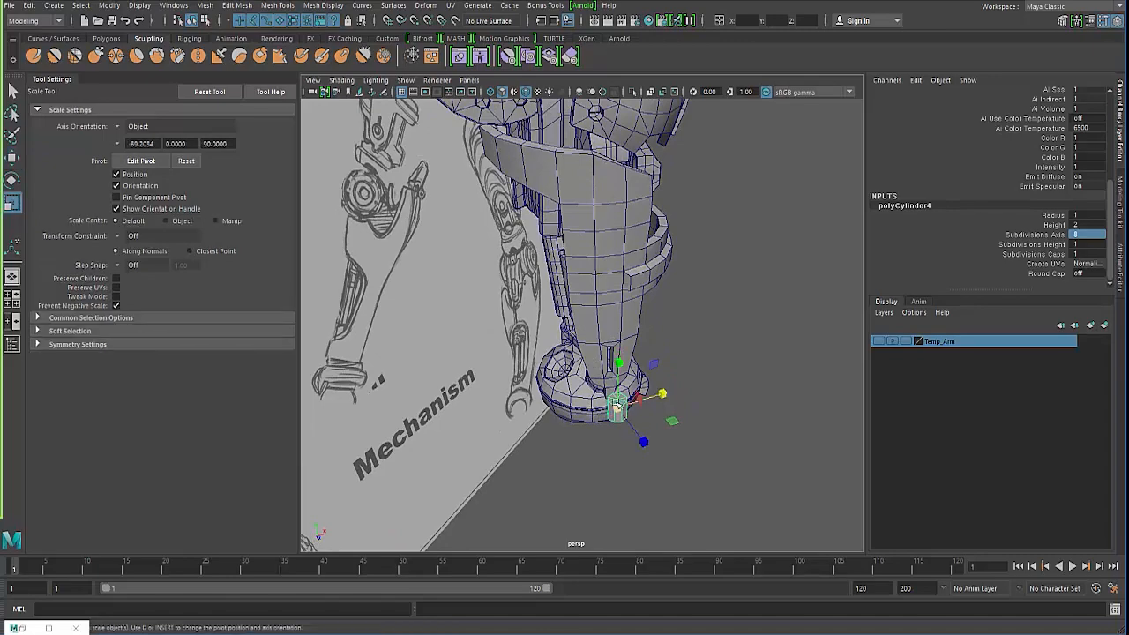
key(e)
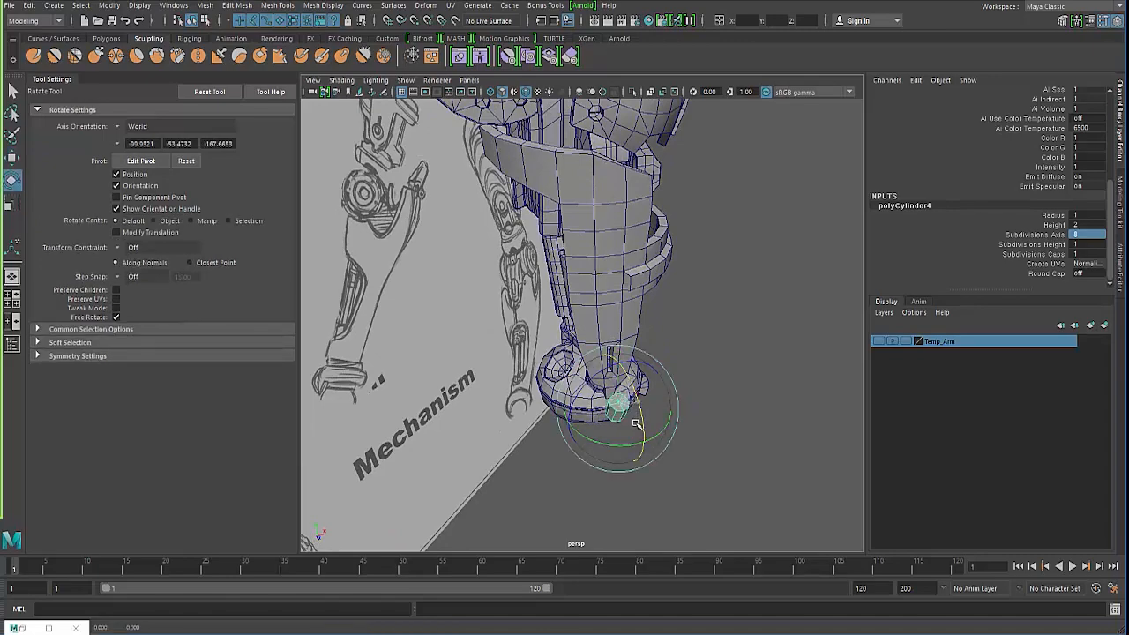
alt+drag(585, 323, 474, 326)
scroll(957, 174, up, 5)
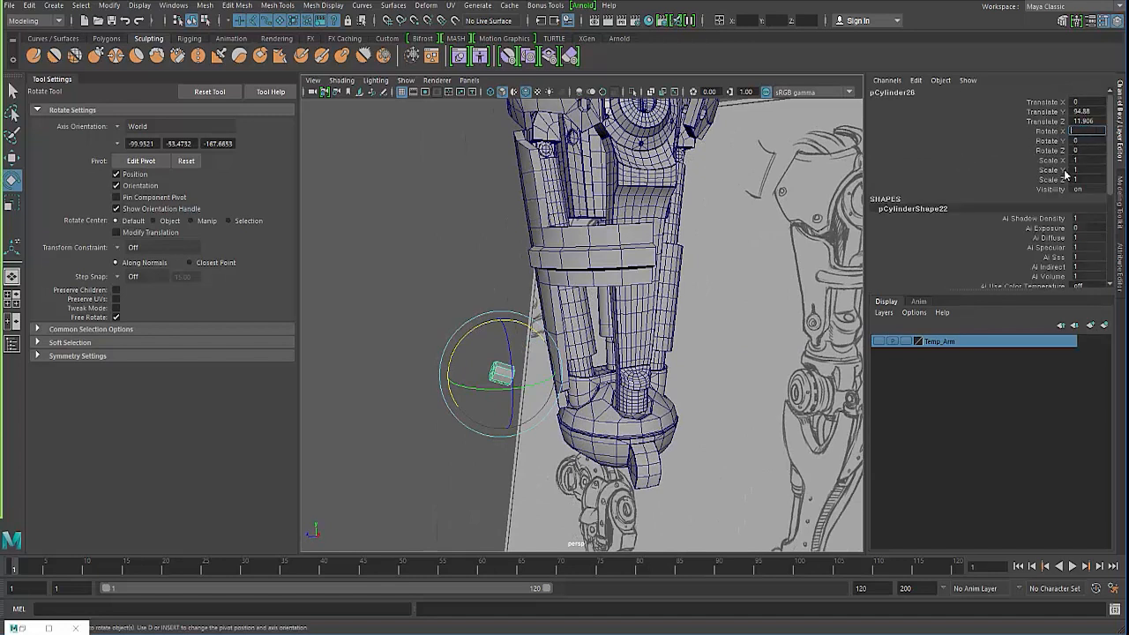
key(Return)
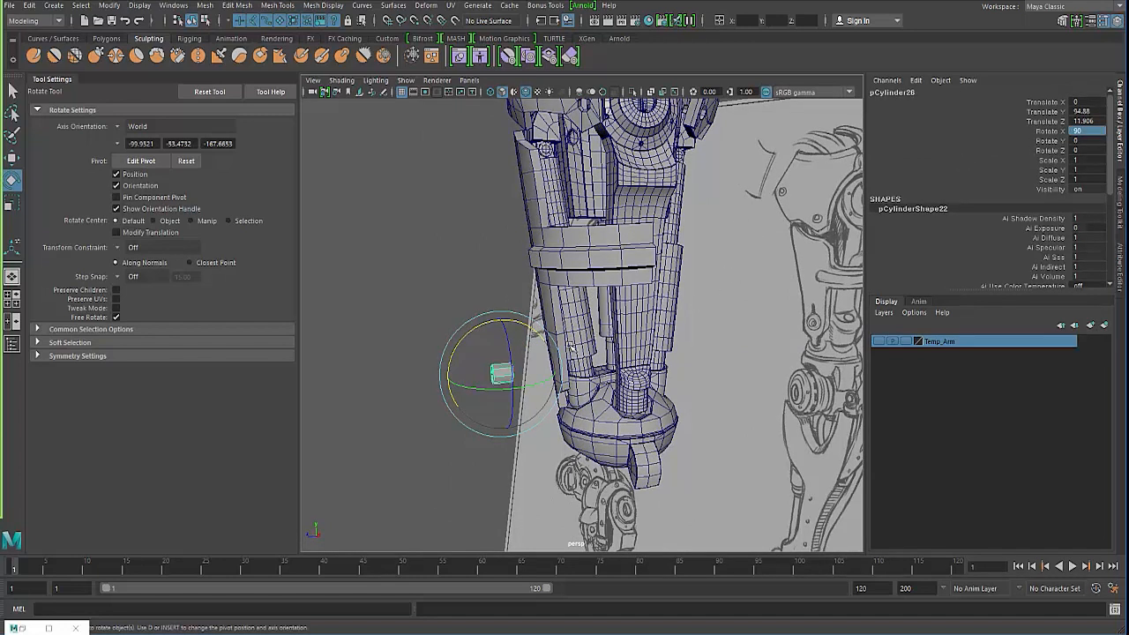
Scale the cylinder into a flatter disc of about 1.52 × 0.577 × 1.52 and move it closer to the shell, to about Z 7.801
key(r)
alt+drag(493, 423, 538, 445)
alt+drag(489, 396, 558, 388)
key(w)
In the shaded side view, tilt the disc to match the shell's slope, about 99.05 in Rotate X, and move it against the shell surface
key(space)
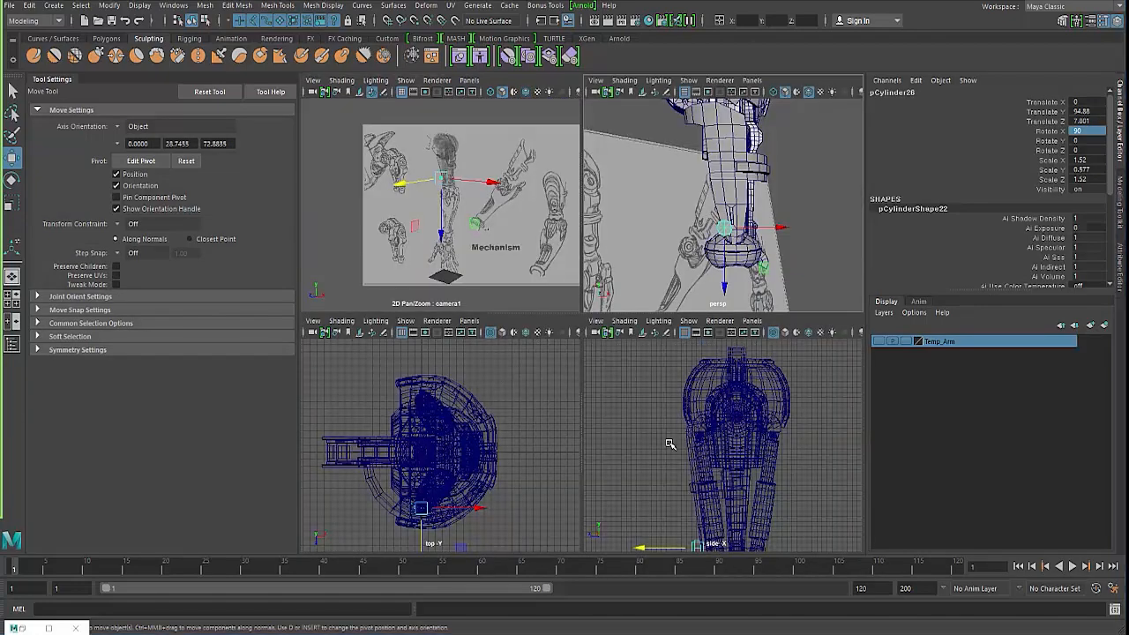
key(space)
alt+middle_drag(697, 529, 684, 353)
alt+right_drag(685, 380, 713, 406)
scroll(582, 388, up, 3)
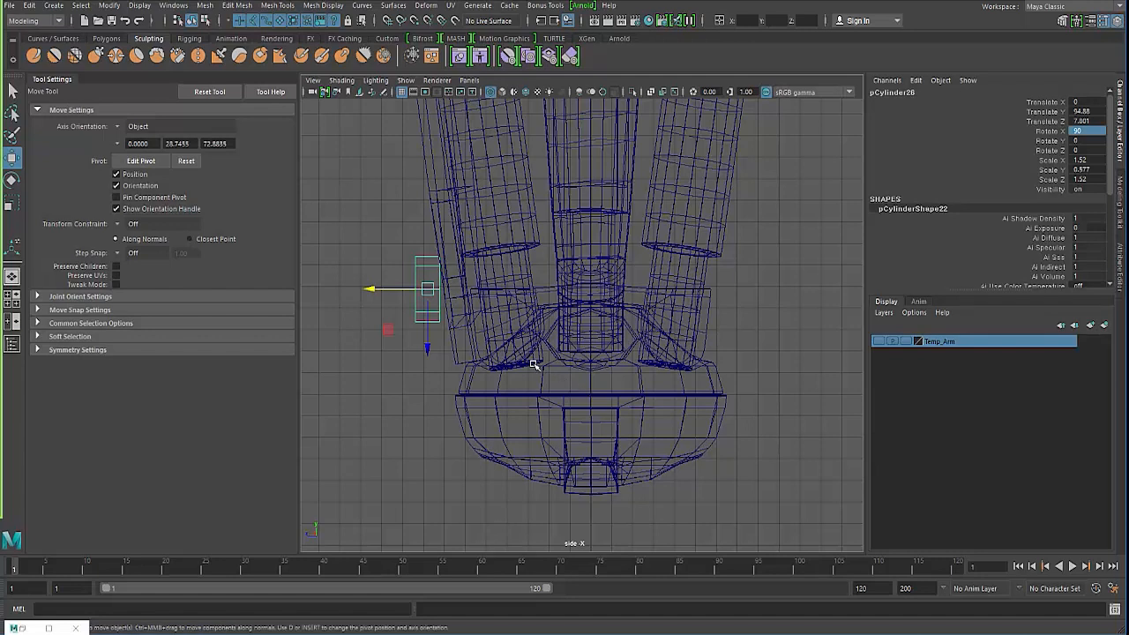
key(5)
key(e)
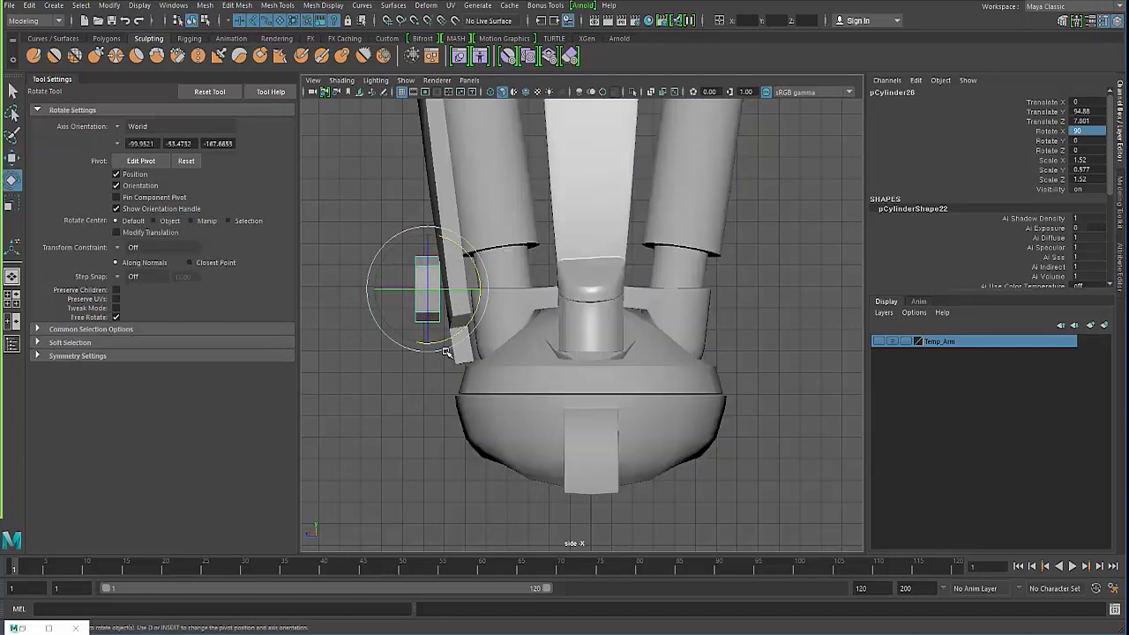
drag(448, 340, 460, 333)
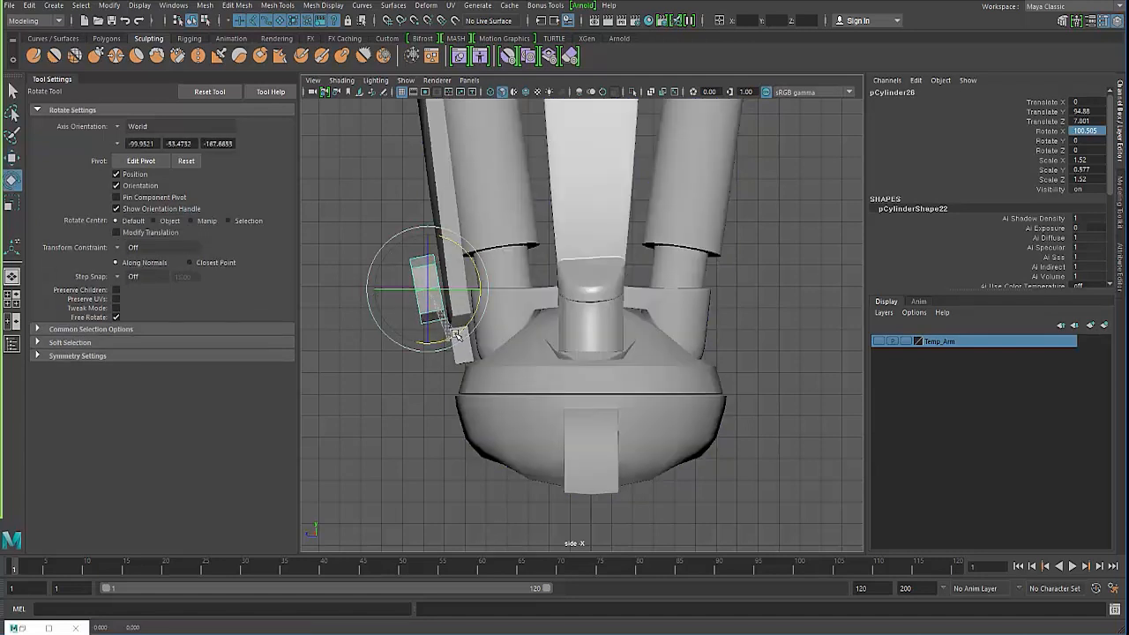
key(w)
drag(374, 297, 376, 298)
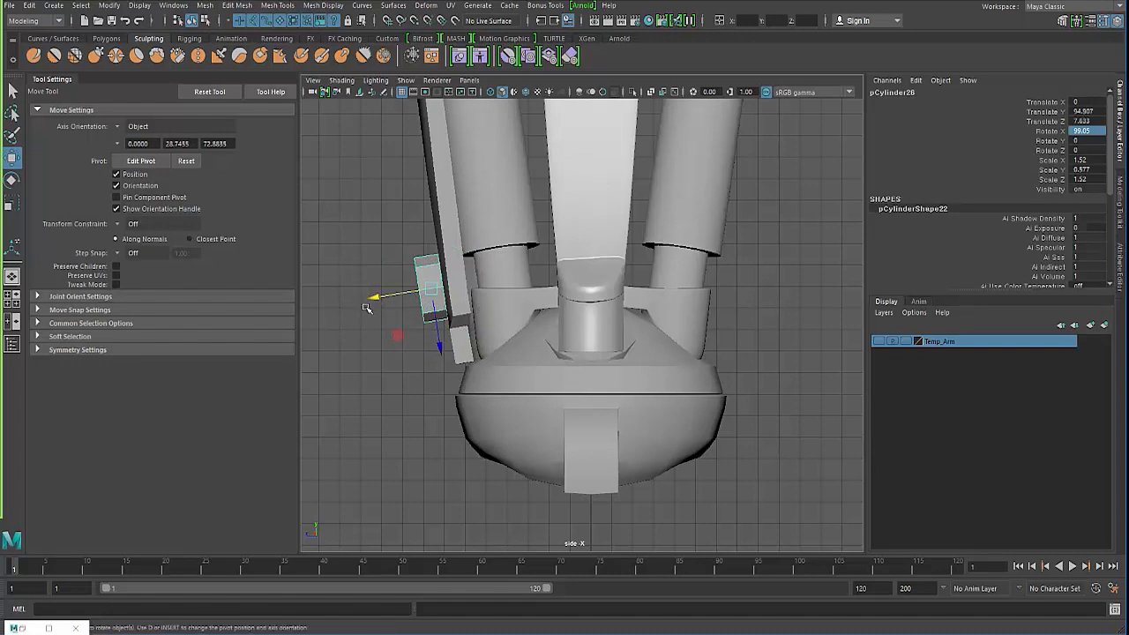
key(e)
key(space)
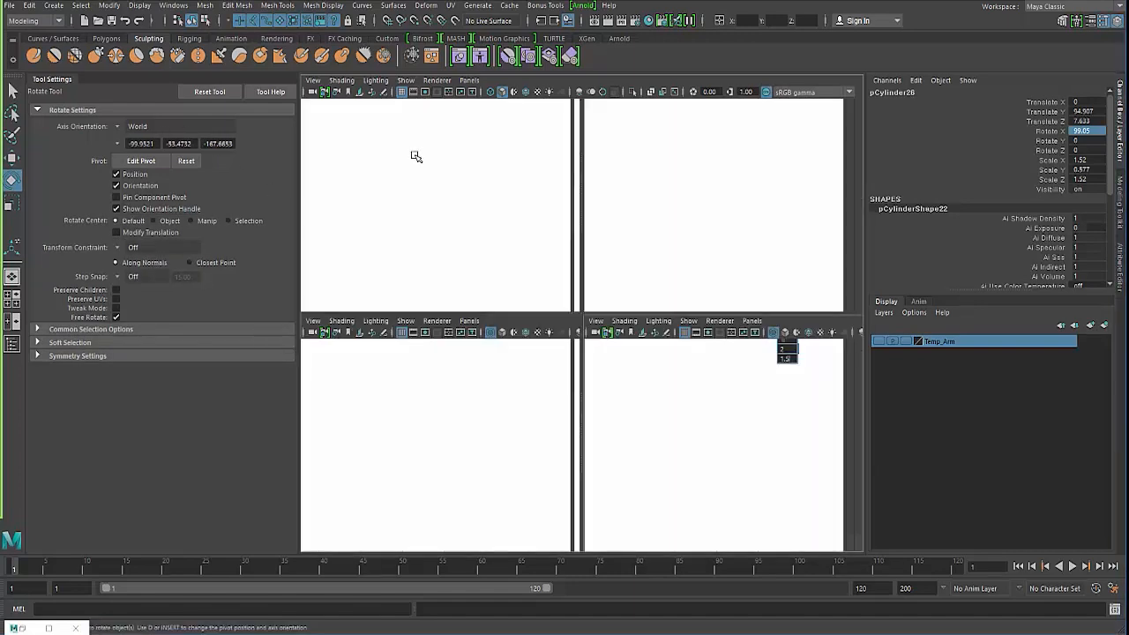
key(space)
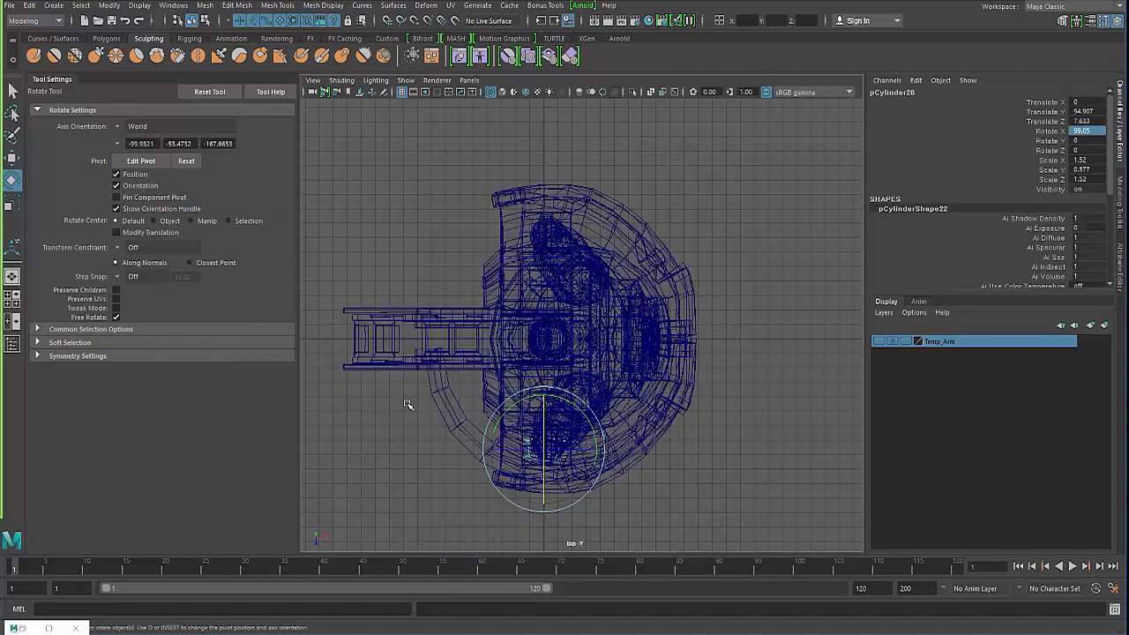
key(5)
key(4)
key(space)
key(space)
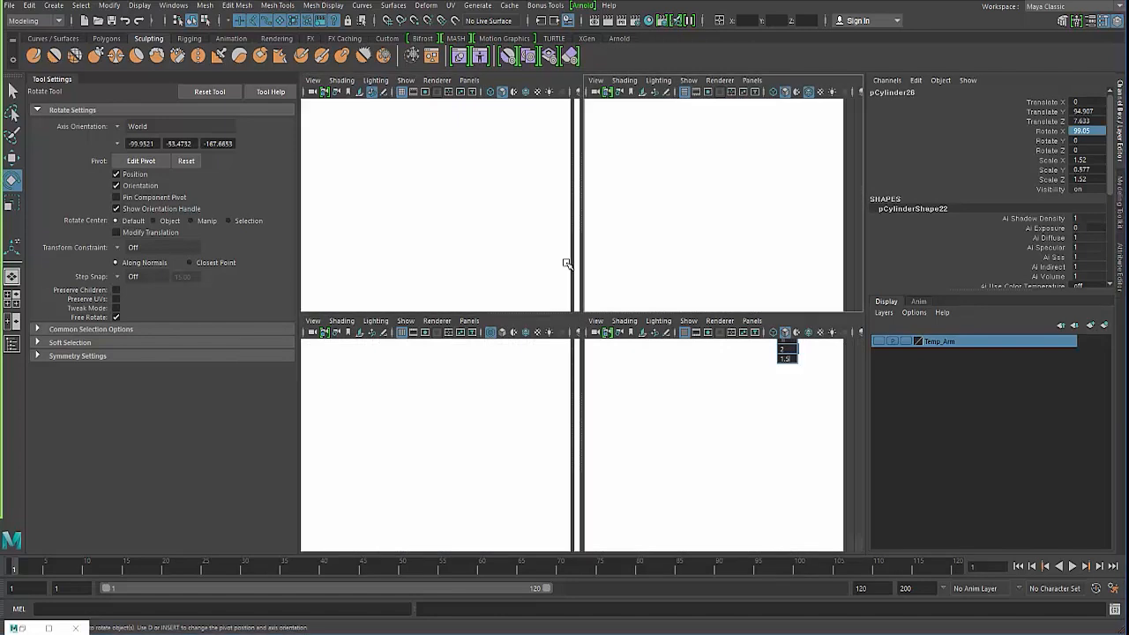
Move the disc beneath the shell's slot, to about X 1.67 and Y 95.57, and thin it to a Scale Y of about 0.438
key(w)
key(f)
alt+right_drag(534, 293, 561, 302)
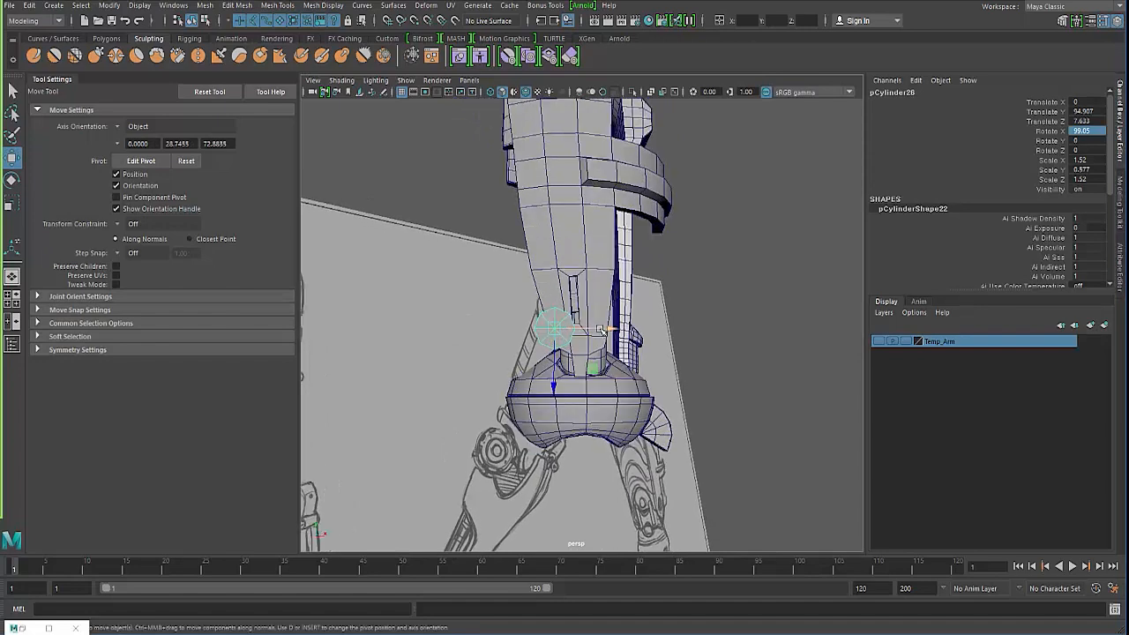
mouse_move(610, 329)
mouse_down()
mouse_move(634, 329)
mouse_move(467, 324)
mouse_move(419, 338)
mouse_up()
drag(531, 393, 532, 386)
drag(473, 336, 555, 437)
key(r)
key(w)
Rotate the disc to about -10.55 in Y to follow the shell's curve and shift it to about X 1.367, Z 7.406
key(e)
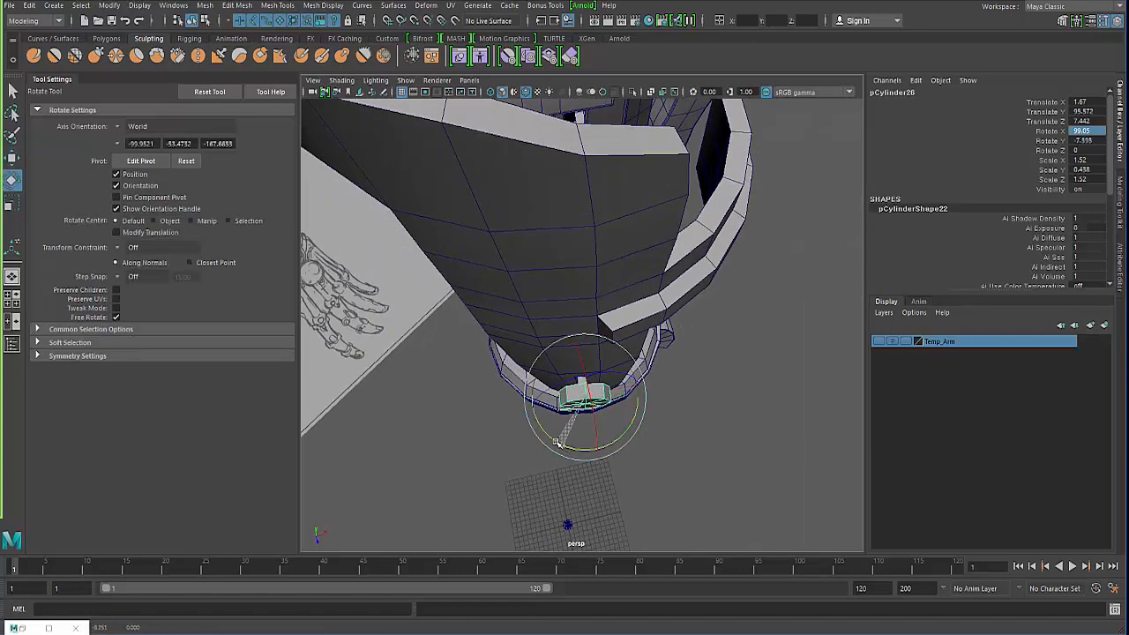
key(w)
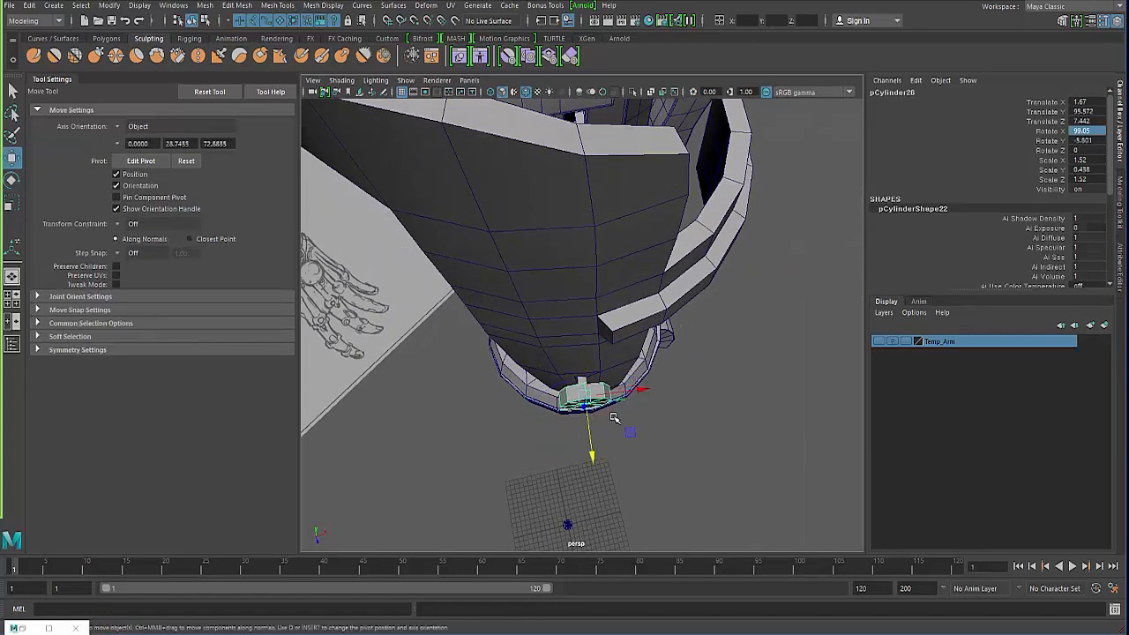
drag(645, 389, 644, 390)
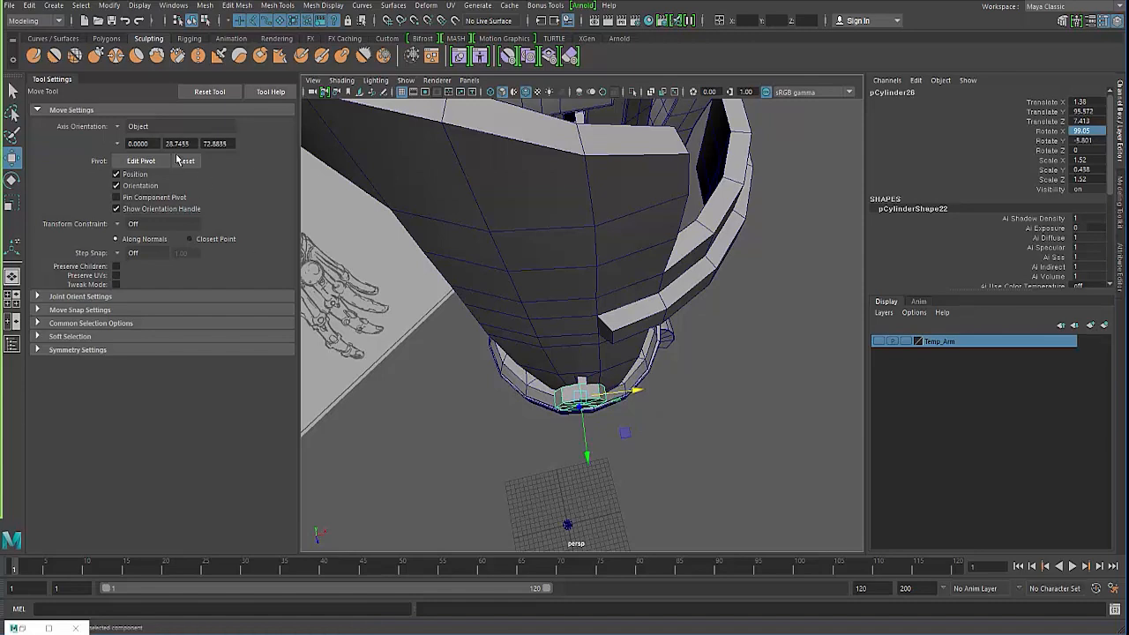
alt+drag(455, 312, 504, 368)
key(e)
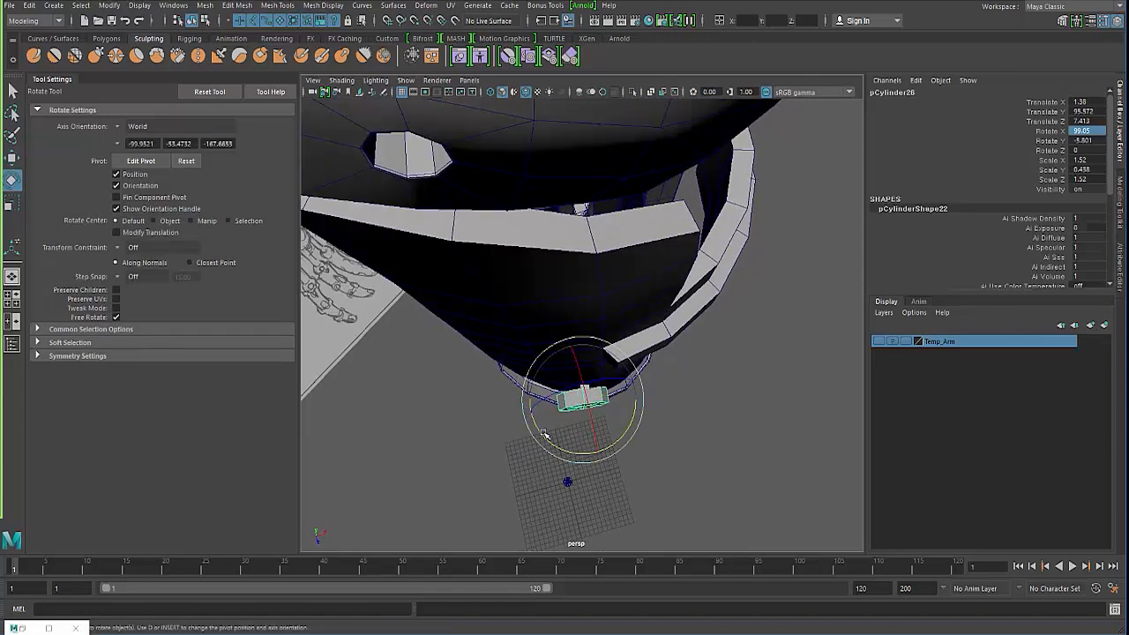
drag(544, 434, 541, 436)
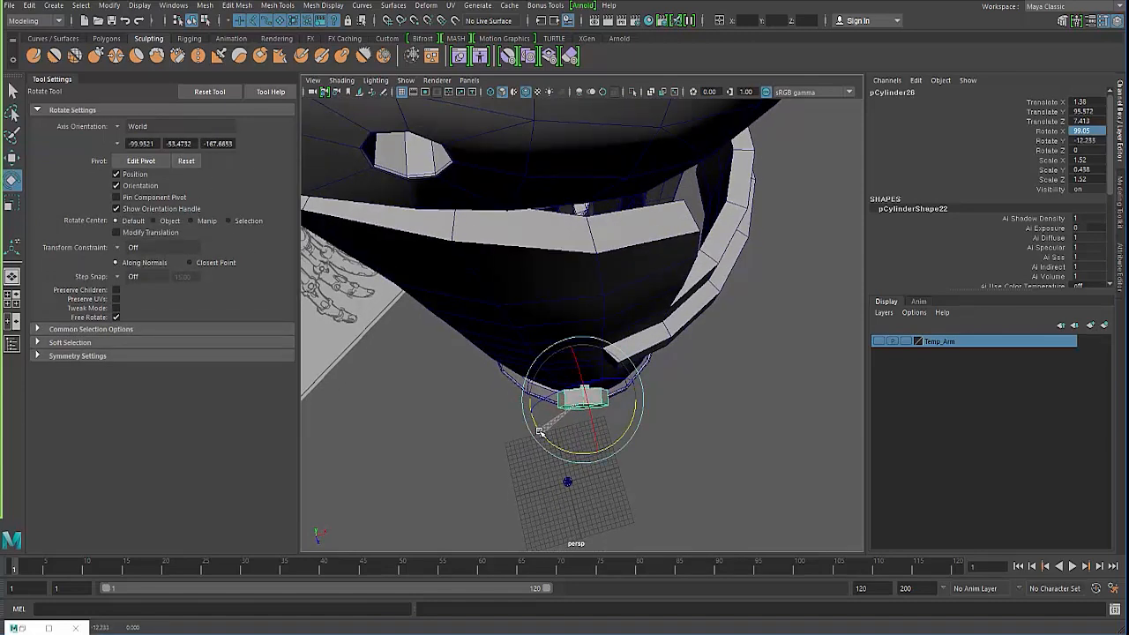
key(w)
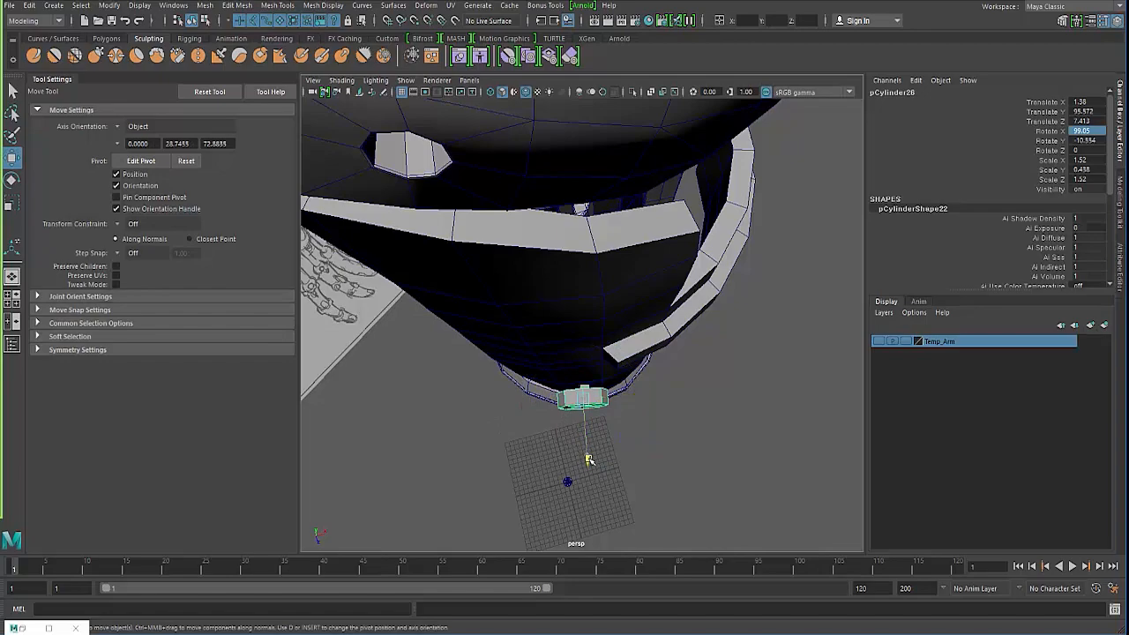
drag(589, 460, 484, 344)
Convert the centre vertex of the disc's front cap to faces and connect them to add an inner edge ring
key(r)
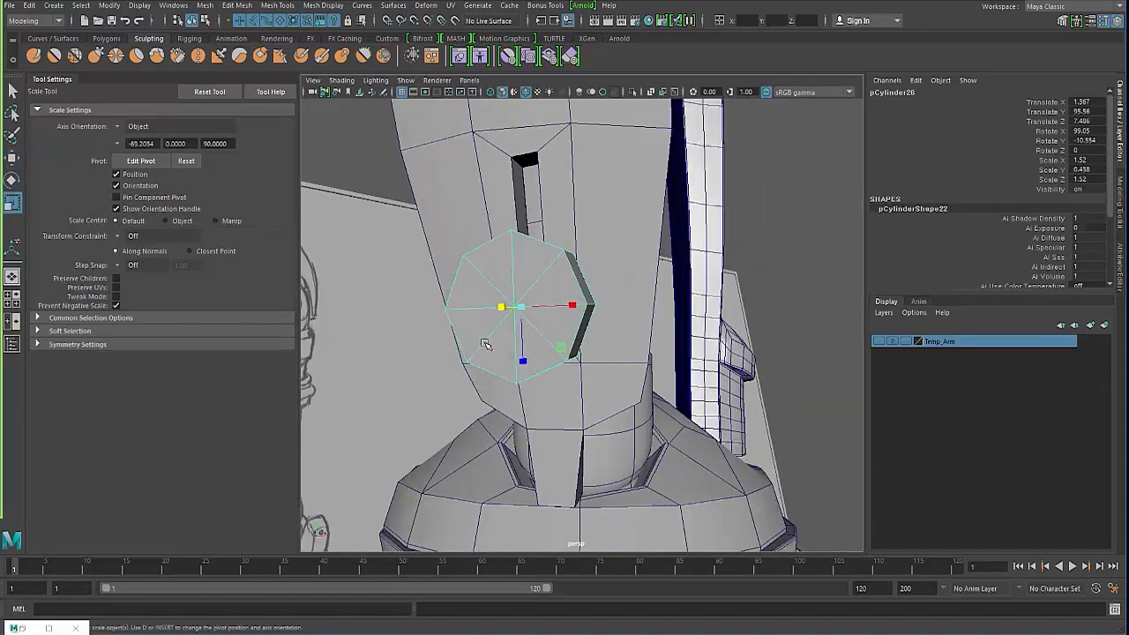
drag(520, 309, 449, 289)
right_drag(448, 290, 444, 321)
click(444, 321)
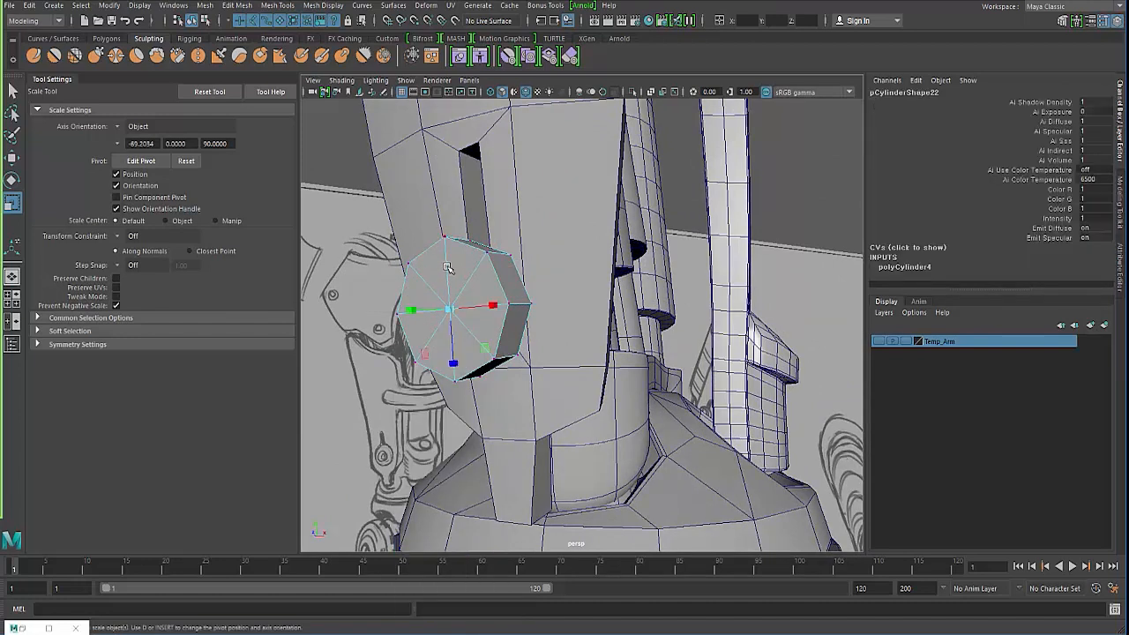
ctrl+right_drag(448, 268, 455, 331)
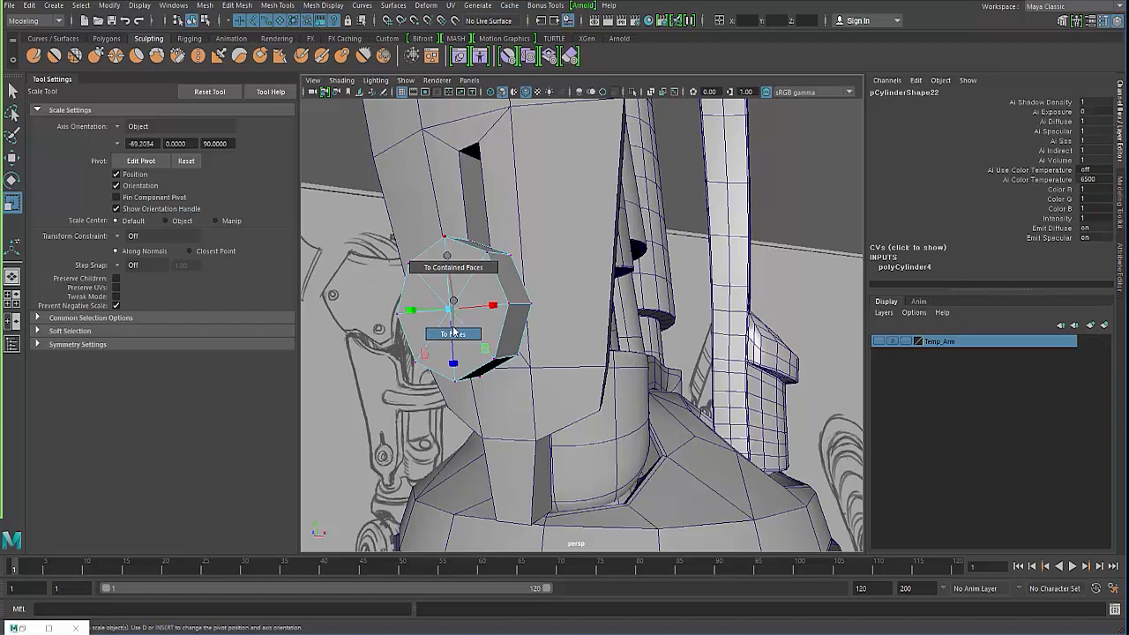
click(234, 7)
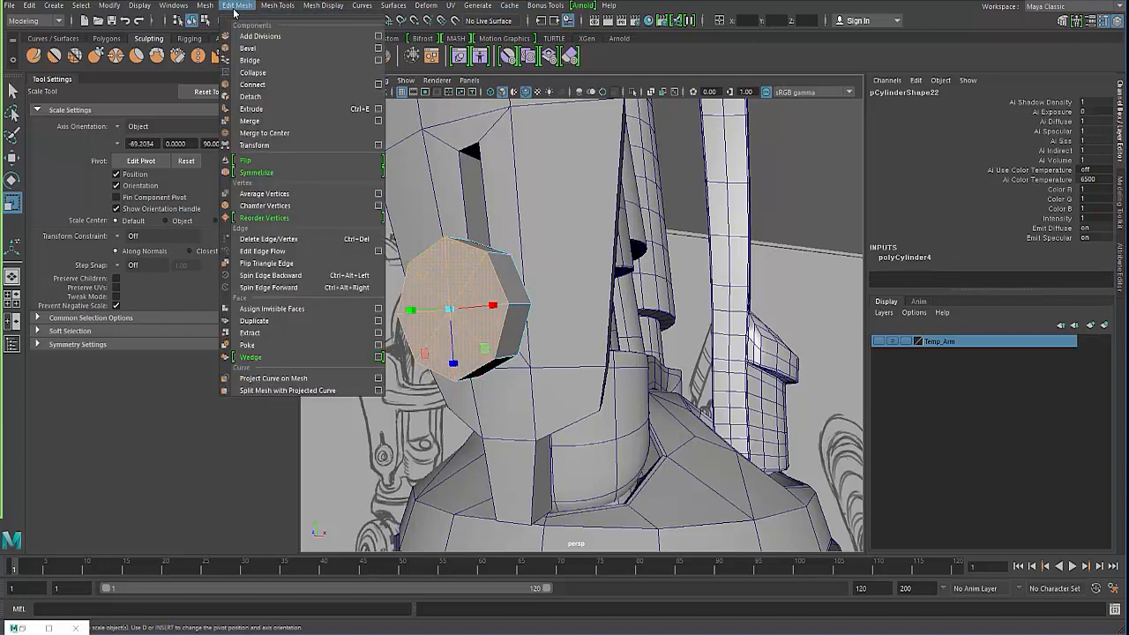
click(265, 85)
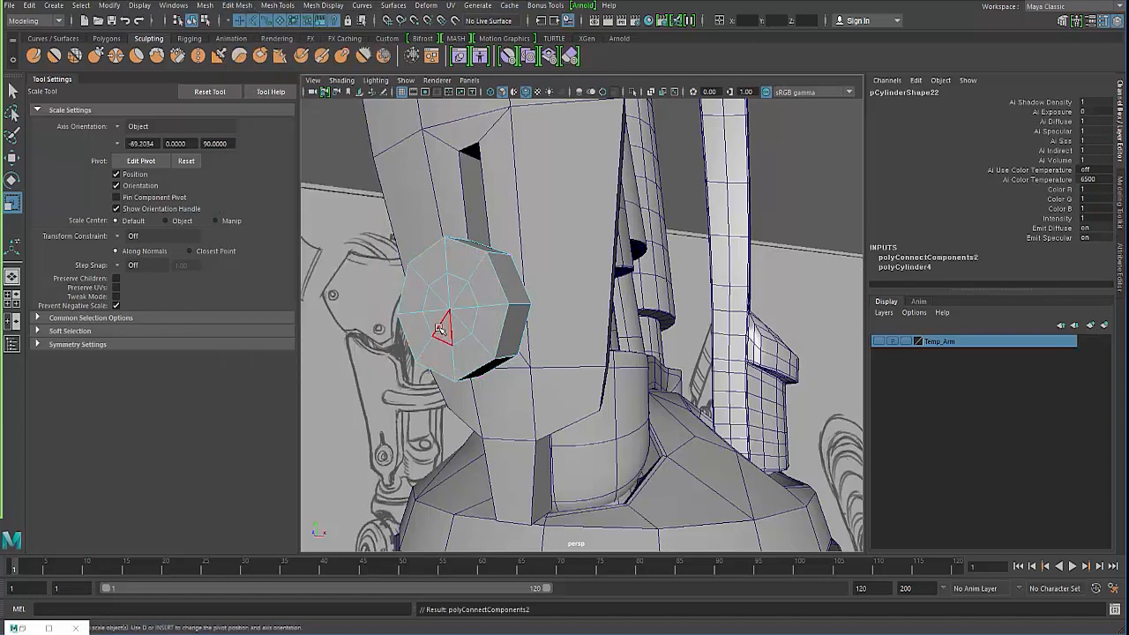
Extrude the inner ring of faces on the disc's front cap and push them inward to form a shallow round recess
alt+drag(440, 328, 521, 298)
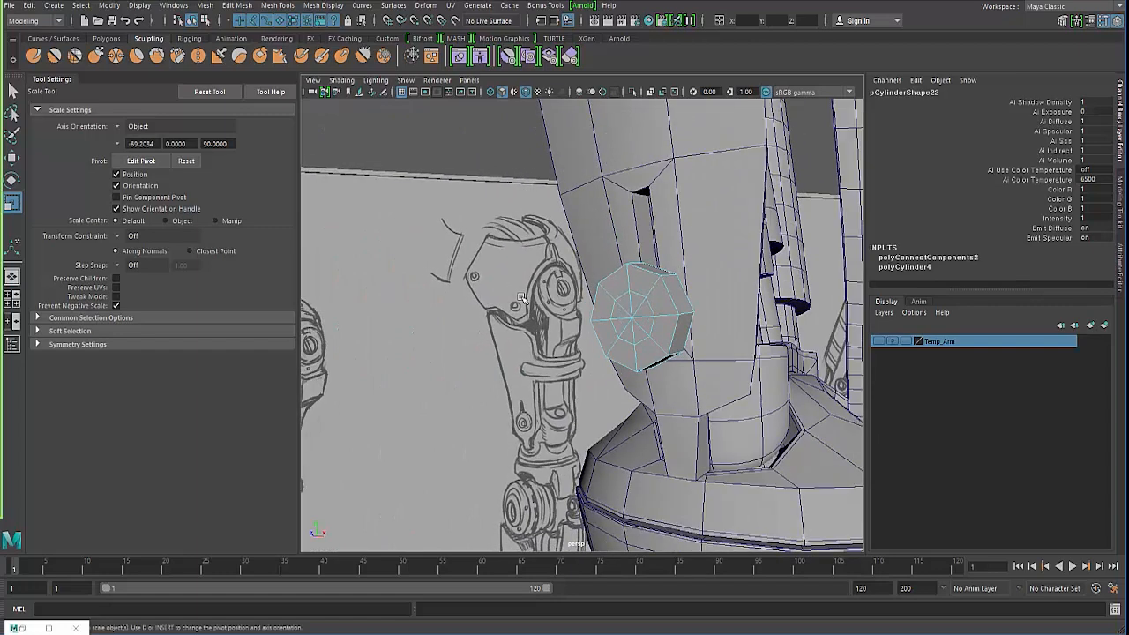
alt+right_drag(557, 304, 627, 323)
click(643, 315)
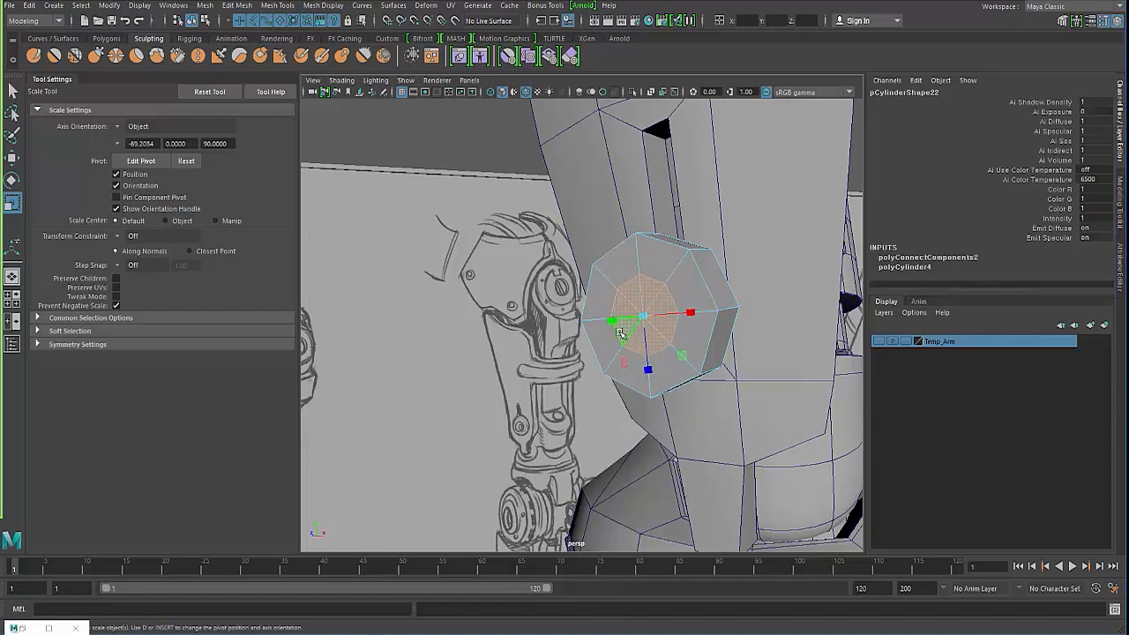
shift+right_drag(623, 273, 619, 306)
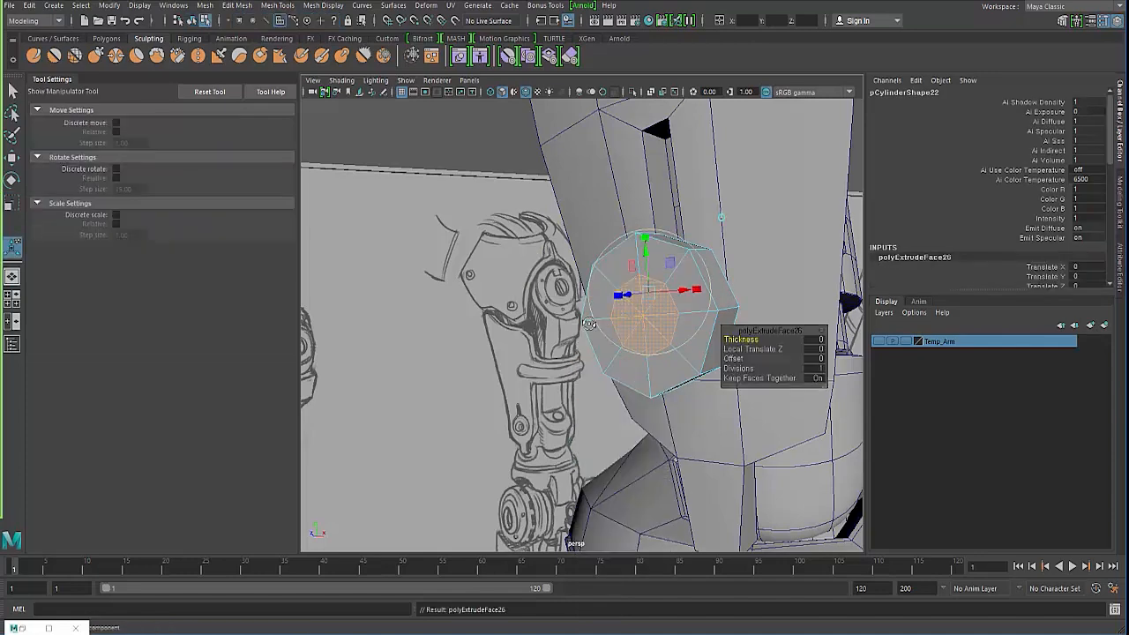
mouse_move(620, 308)
alt+mouse_down()
mouse_move(577, 323)
mouse_move(596, 322)
alt+mouse_up()
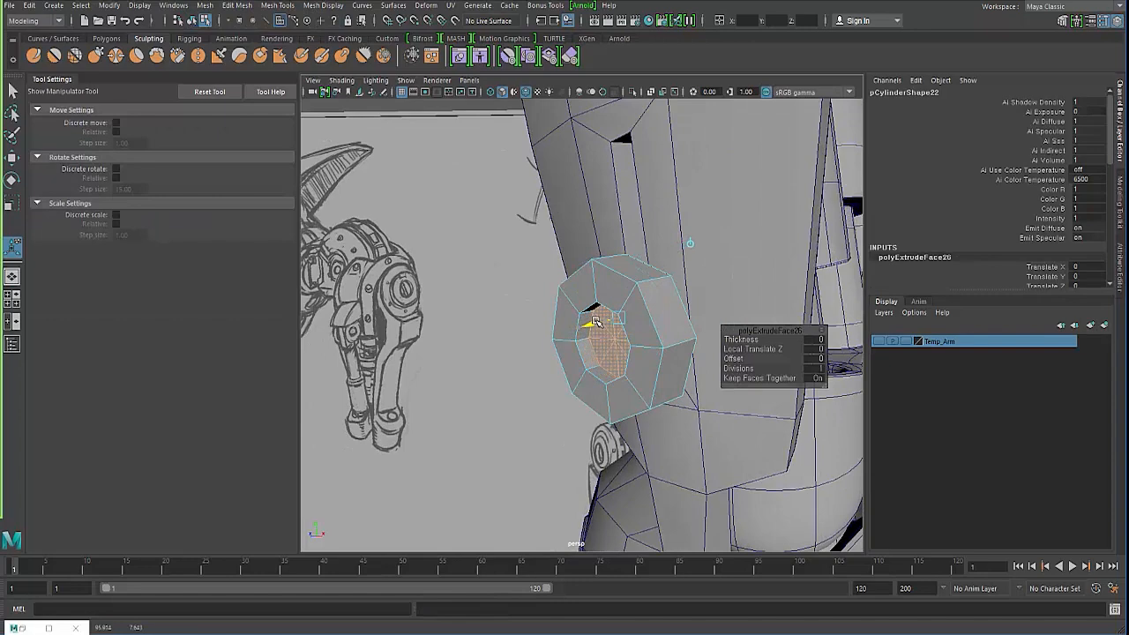
key(r)
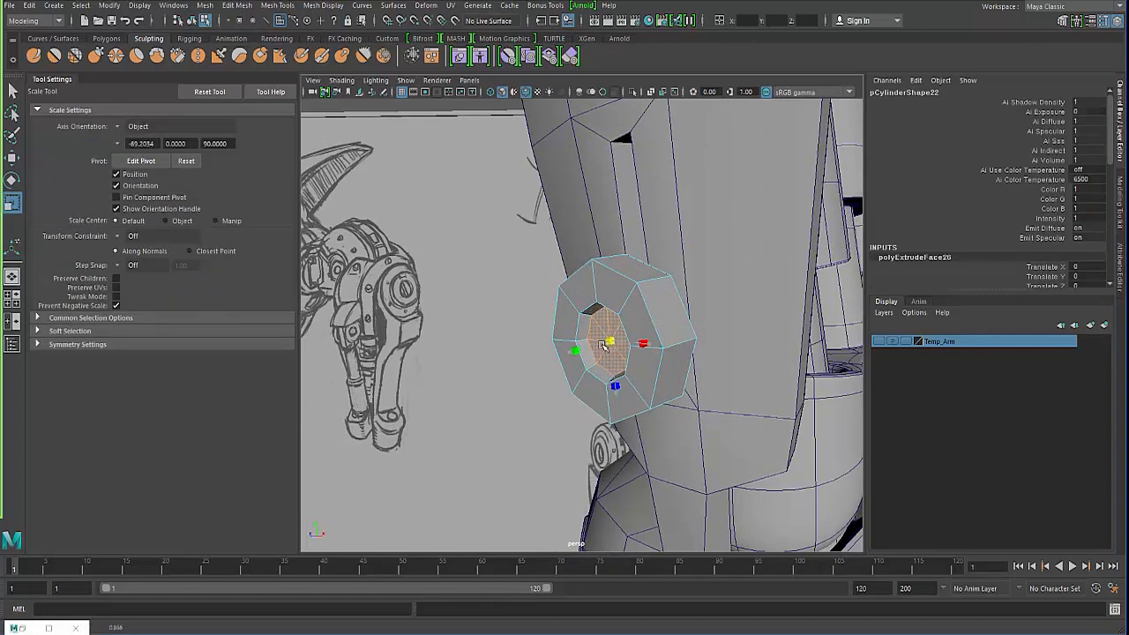
Extrude the floor faces of the disc's recess again and adjust their size to add further inner detail
alt+drag(573, 329, 607, 305)
alt+middle_drag(648, 298, 607, 323)
alt+right_drag(607, 323, 655, 281)
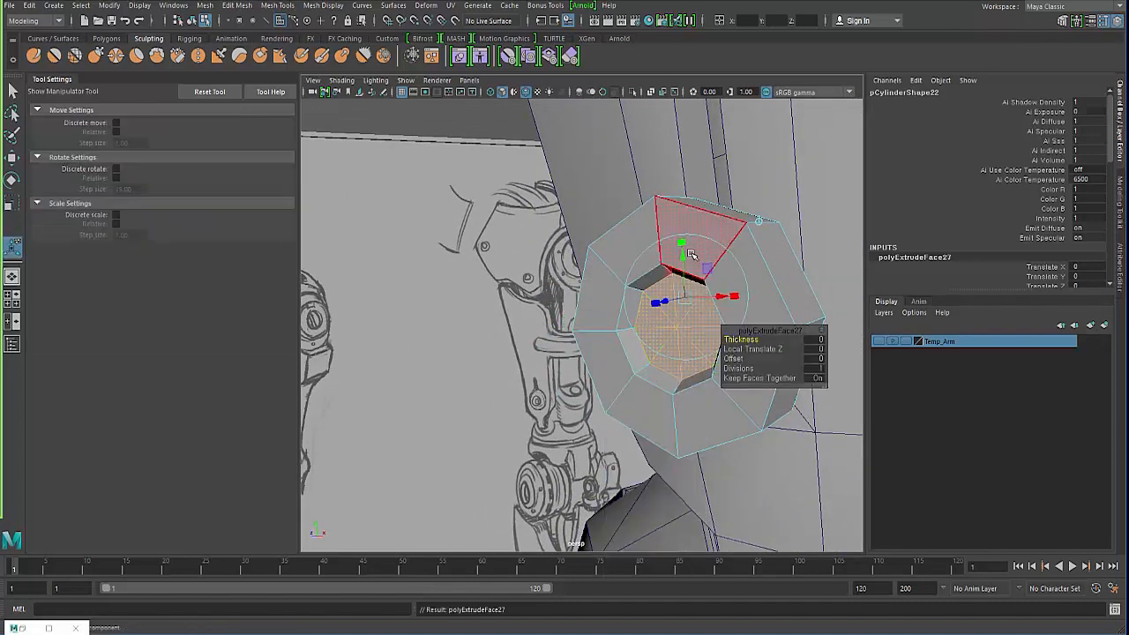
drag(685, 296, 668, 303)
mouse_move(654, 291)
shift+right_down()
mouse_move(628, 254)
mouse_move(657, 308)
shift+right_up()
alt+drag(658, 316, 640, 415)
key(r)
Return to object selection and select the upper-arm armour shell with its raised band strip
alt+right_drag(602, 342, 493, 302)
mouse_move(494, 302)
alt+mouse_down()
mouse_move(535, 280)
mouse_move(483, 305)
mouse_move(541, 371)
mouse_move(469, 352)
mouse_move(515, 368)
mouse_move(518, 357)
mouse_move(504, 361)
mouse_move(472, 307)
mouse_move(468, 336)
mouse_move(455, 328)
mouse_move(486, 292)
mouse_move(670, 295)
mouse_move(631, 343)
alt+mouse_up()
click(506, 294)
click(515, 285)
click(472, 307)
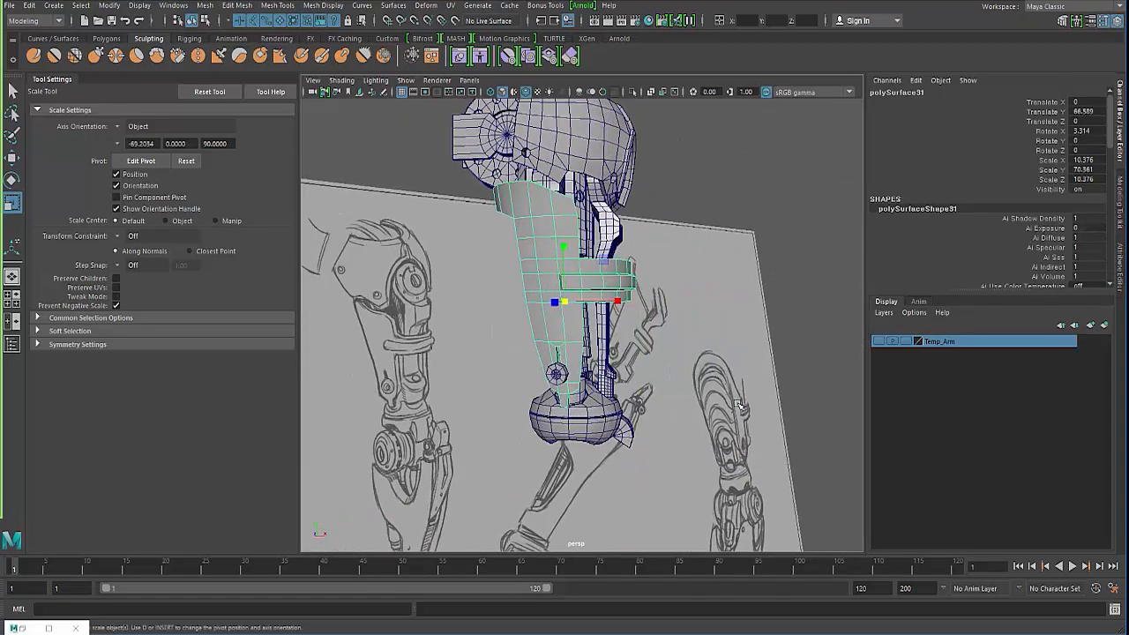